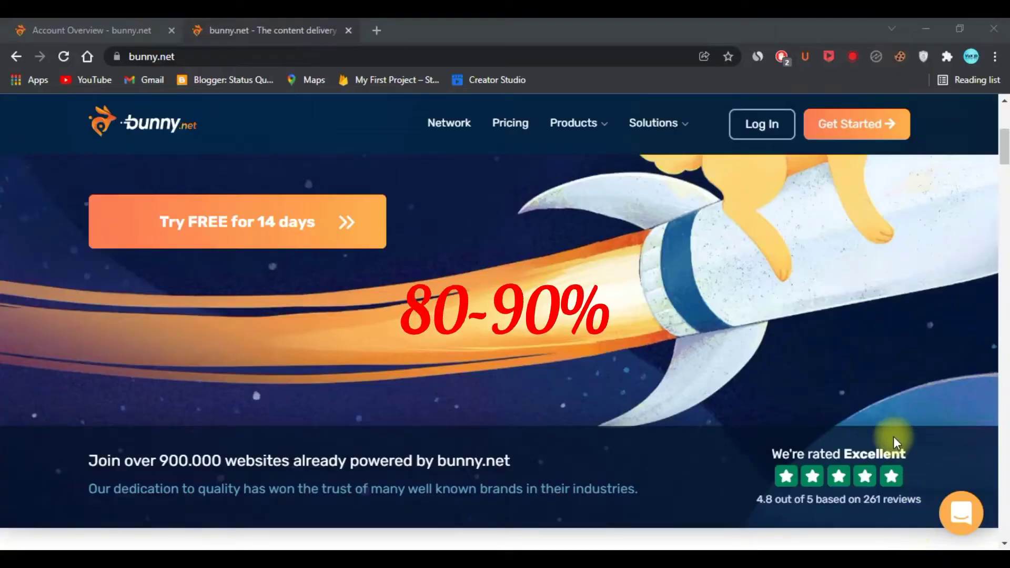
Step: Scroll through the homepage's customer logos and network stats panel
scroll(897, 443, "down", 8)
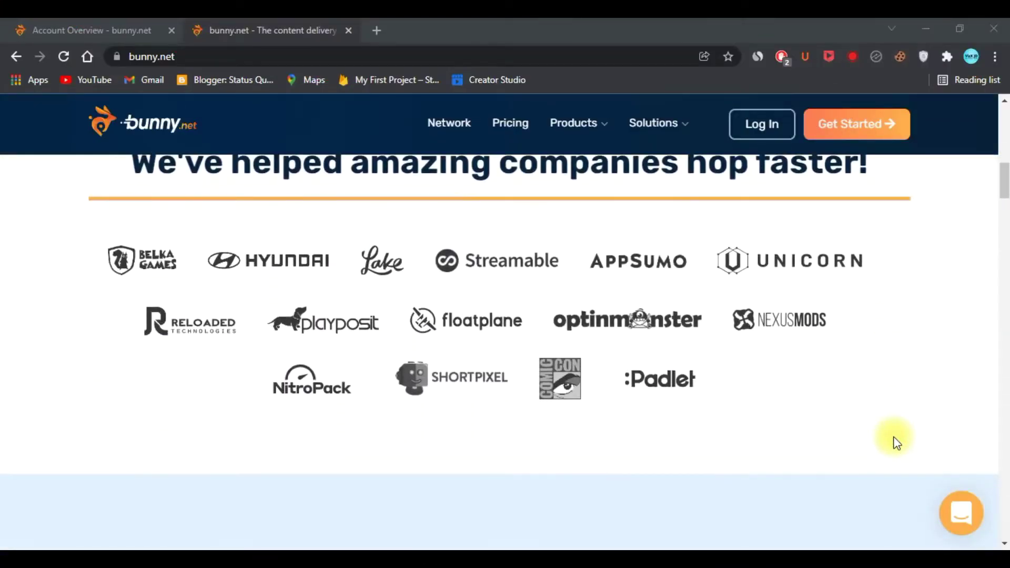
scroll(897, 443, "up", 3)
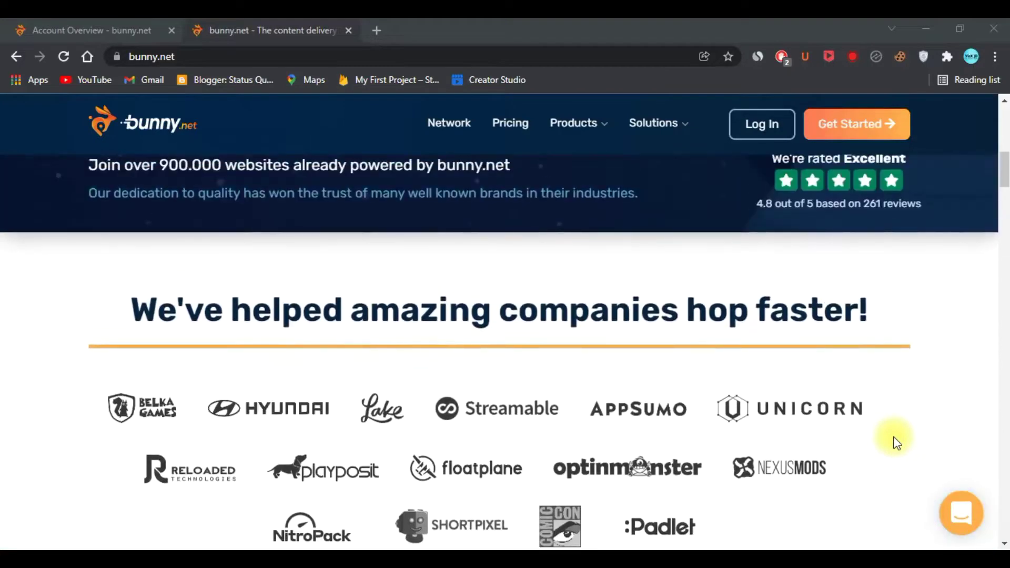
scroll(897, 444, "up", 5)
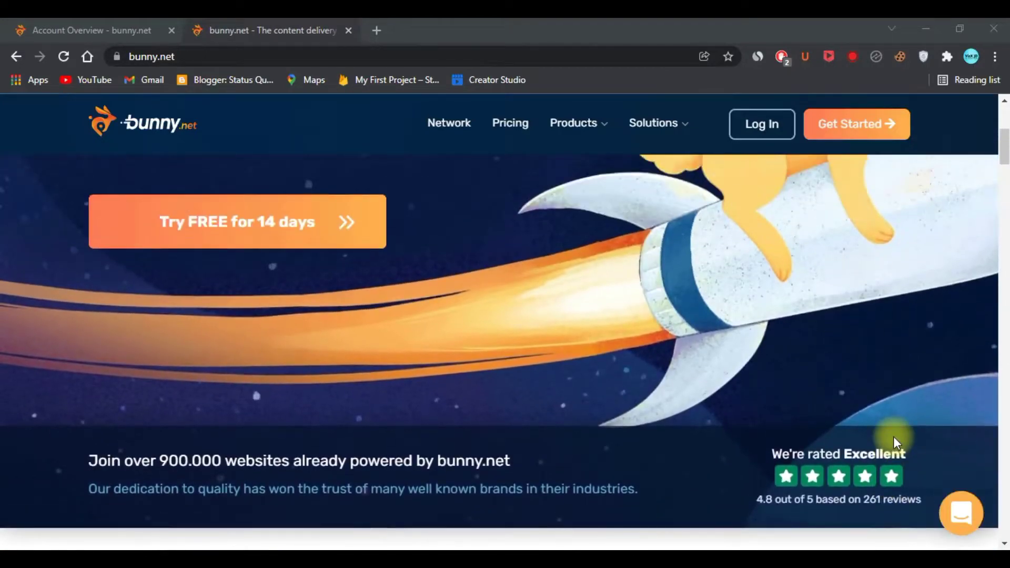
scroll(489, 441, "down", 4)
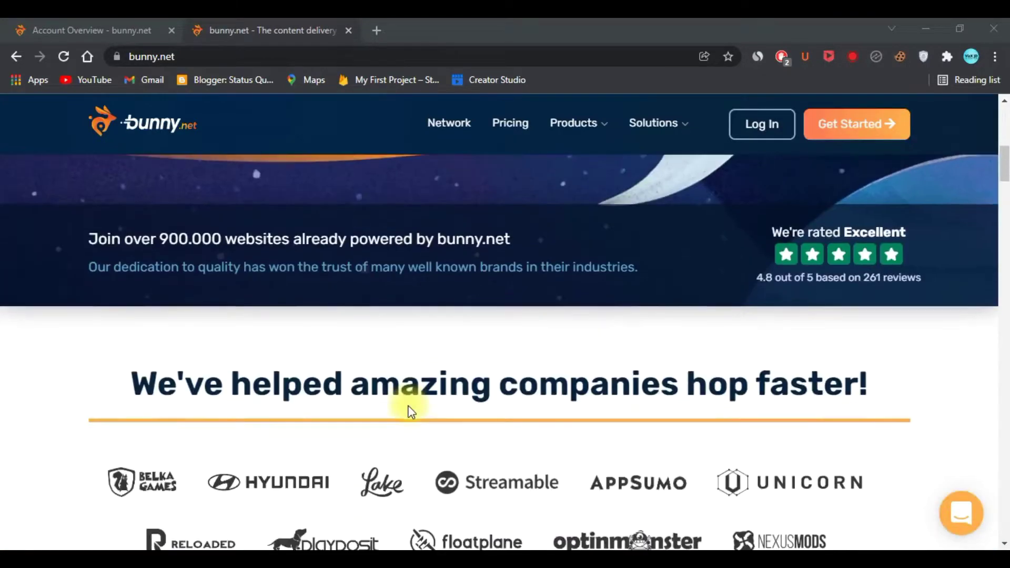
scroll(533, 402, "down", 6)
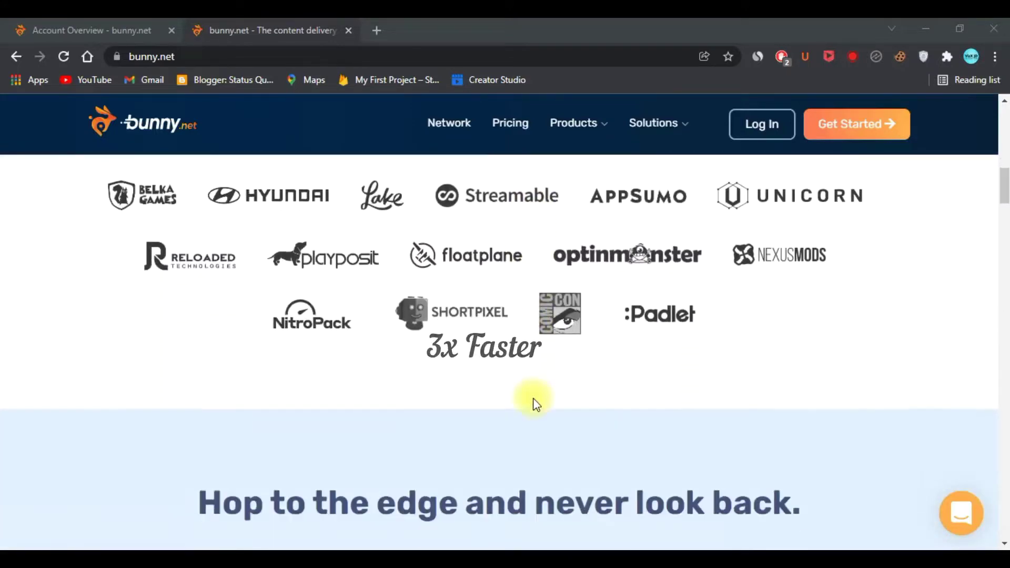
scroll(537, 402, "down", 5)
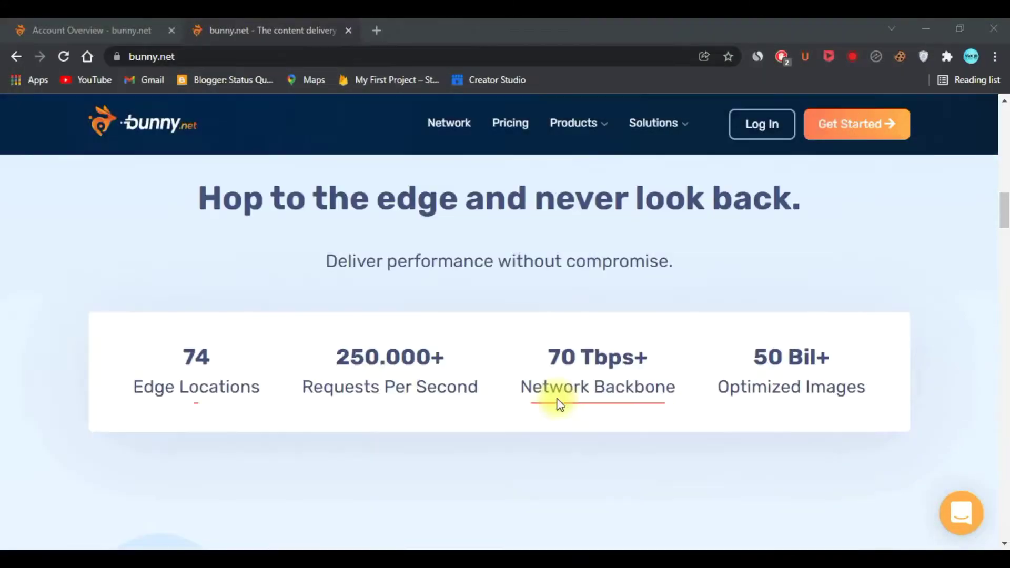
scroll(558, 403, "down", 7)
Step: Continue through the CDN, Edge Storage and Bunny Optimizer sections, then open CDN pricing
scroll(316, 383, "up", 4)
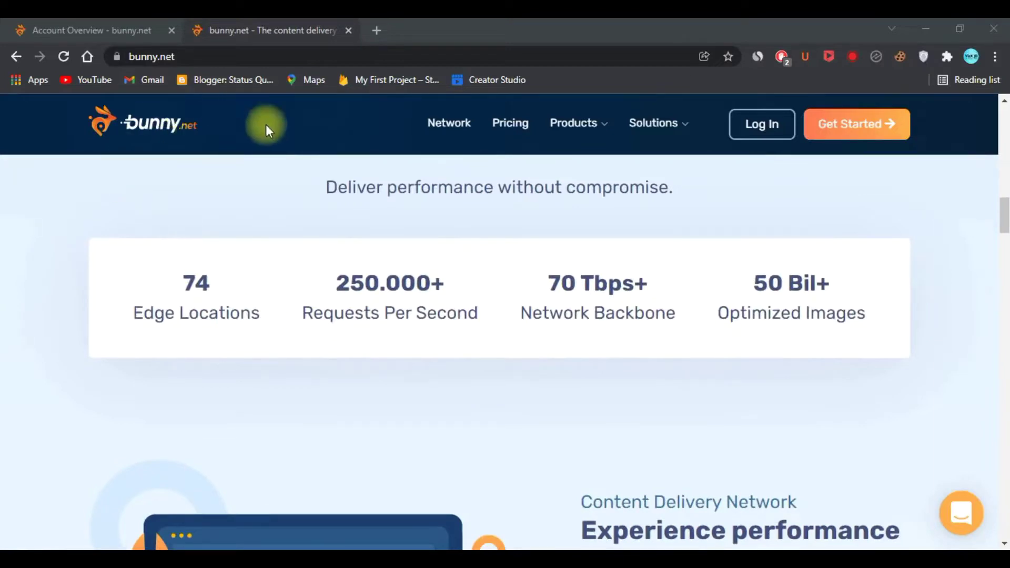
scroll(377, 382, "down", 5)
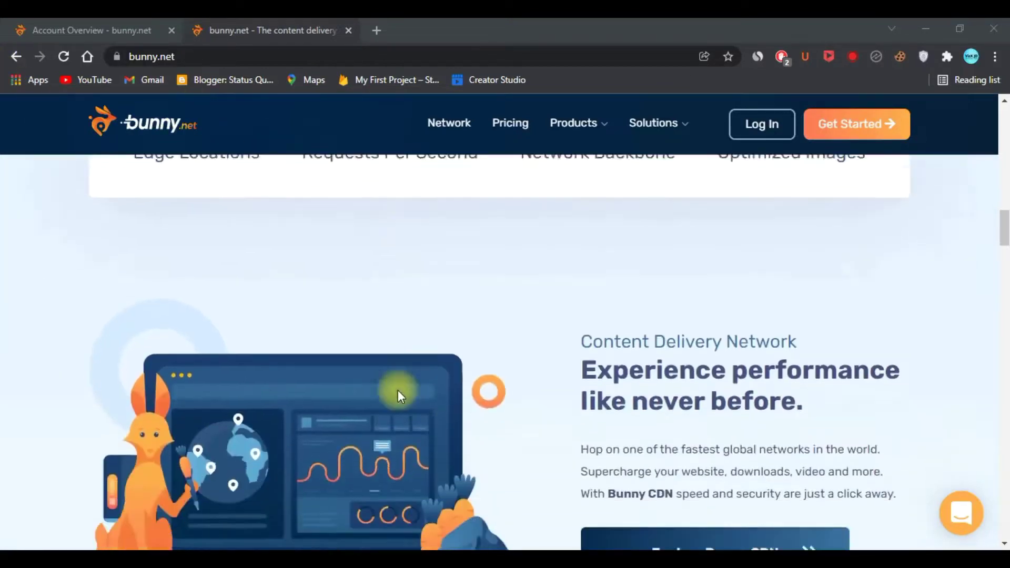
scroll(450, 345, "down", 5)
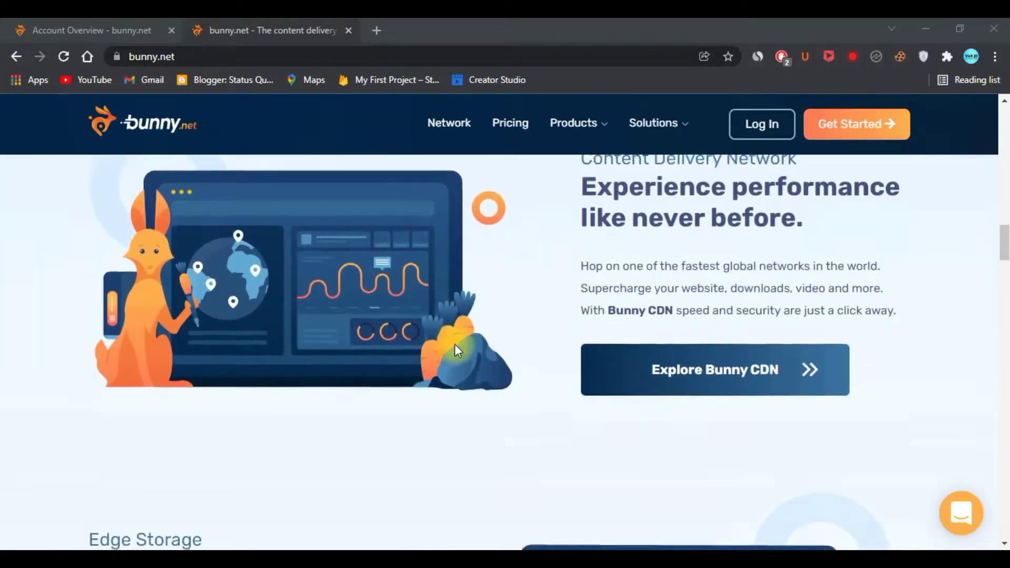
scroll(455, 345, "down", 5)
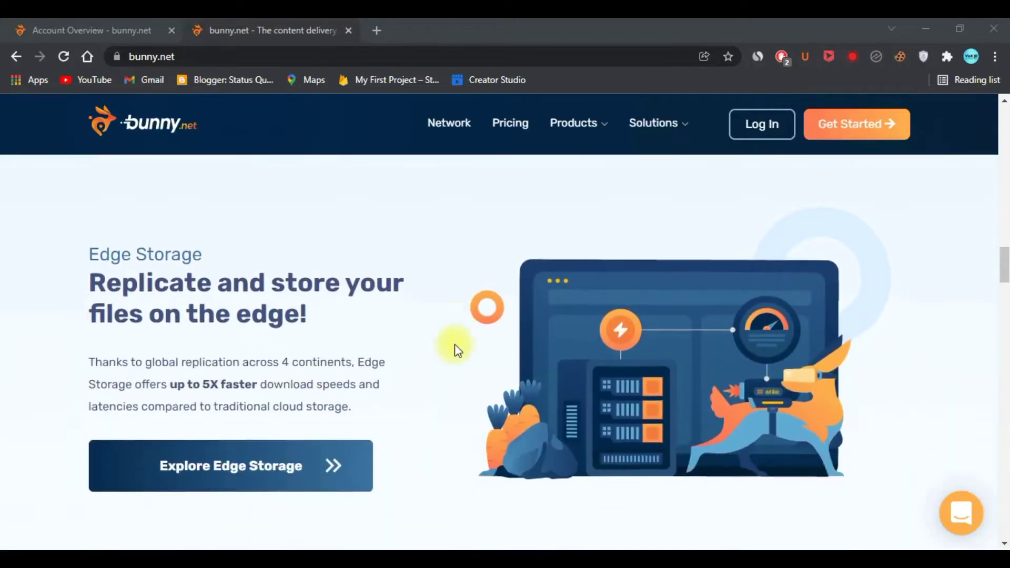
scroll(455, 345, "down", 3)
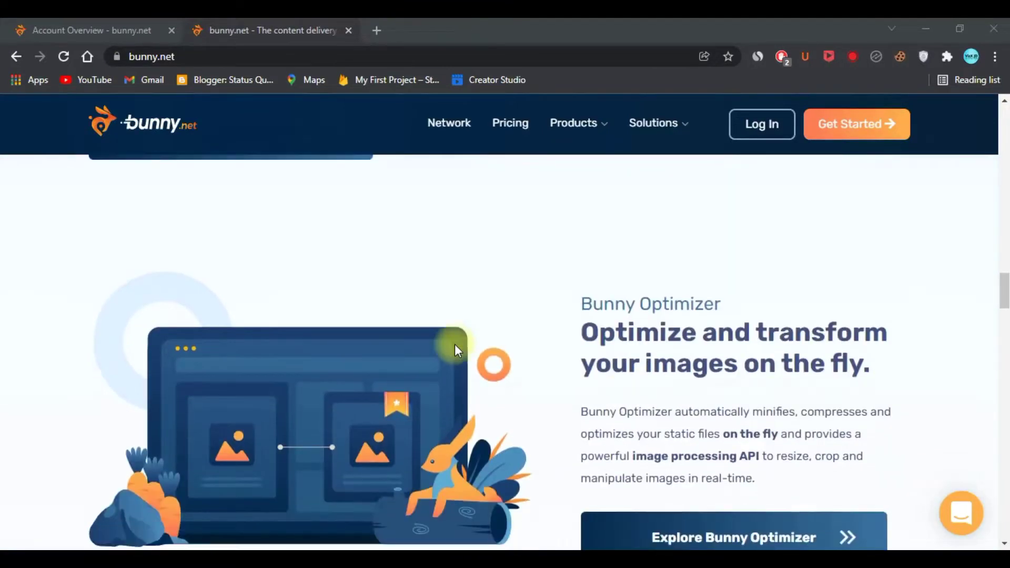
left_click(510, 123)
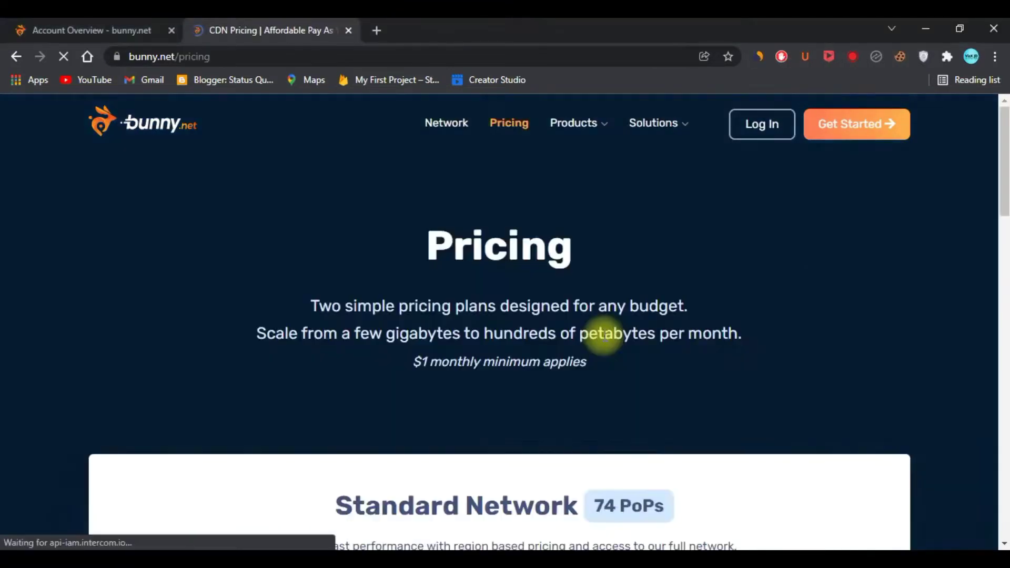
Step: Review the pricing page, then move to the Software Distribution page
scroll(247, 387, "down", 5)
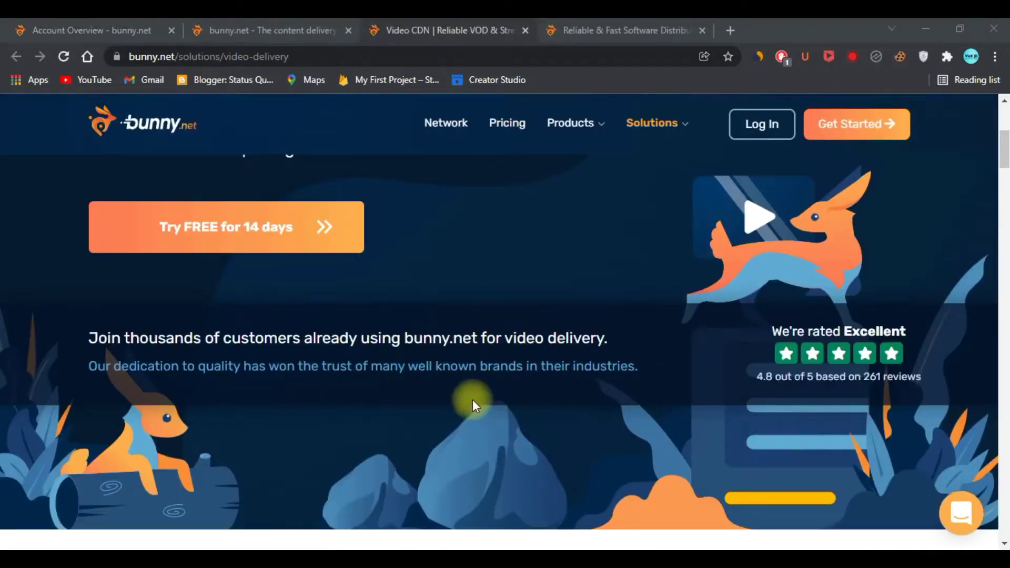
scroll(473, 400, "up", 5)
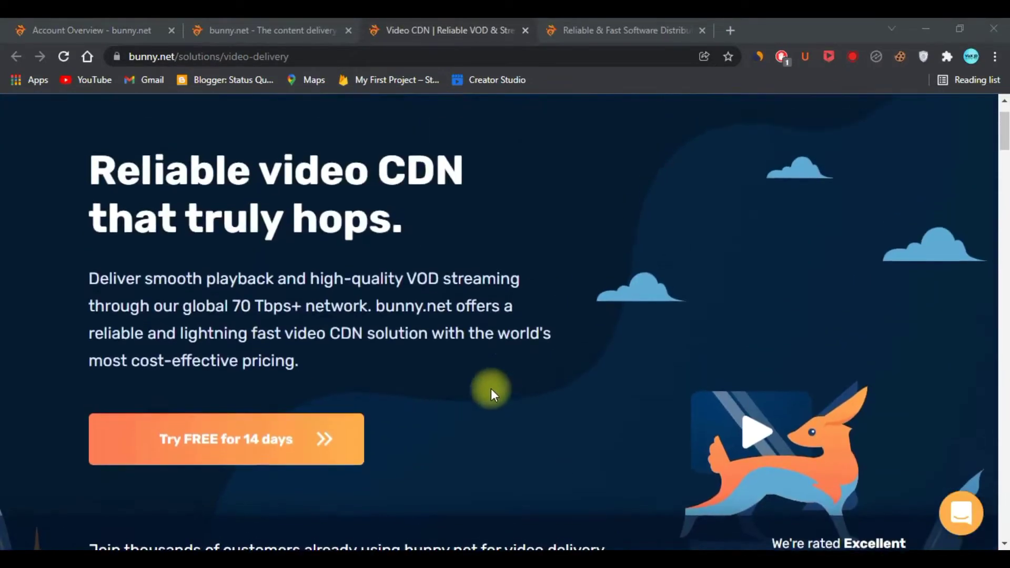
left_click(462, 22)
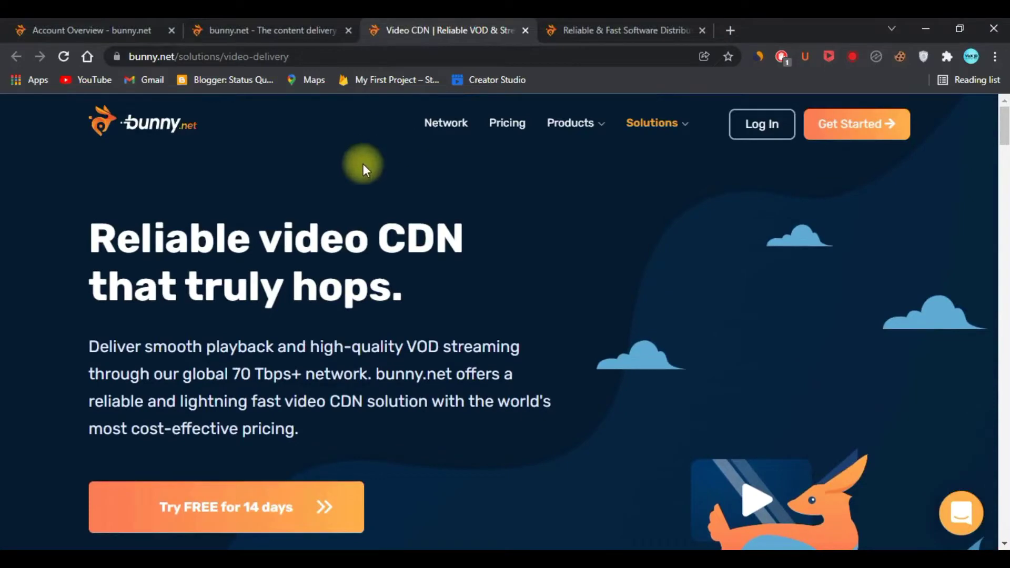
left_click(598, 24)
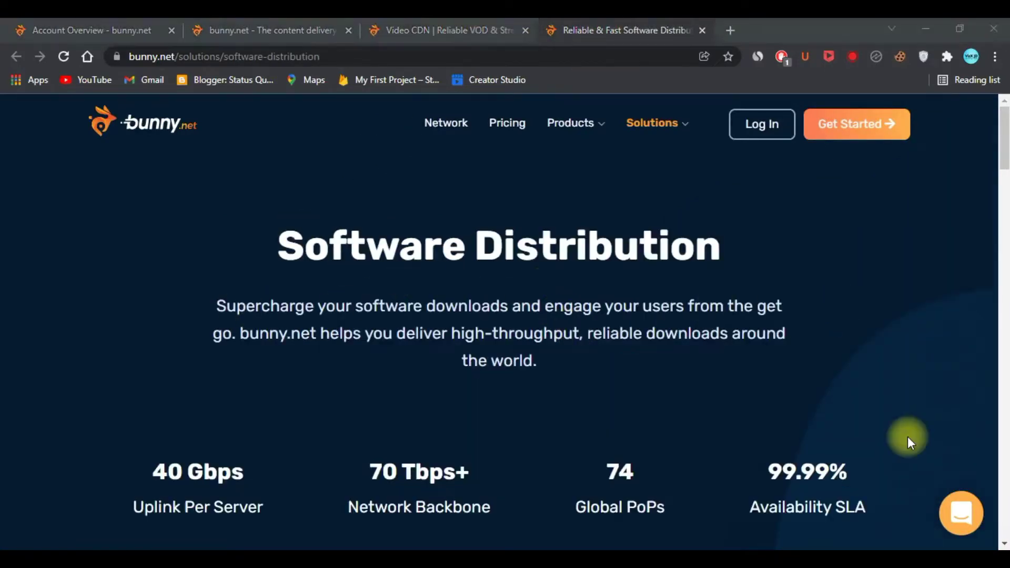
Step: Look over Software Distribution, then return to the Video CDN page and the homepage
scroll(908, 438, "down", 8)
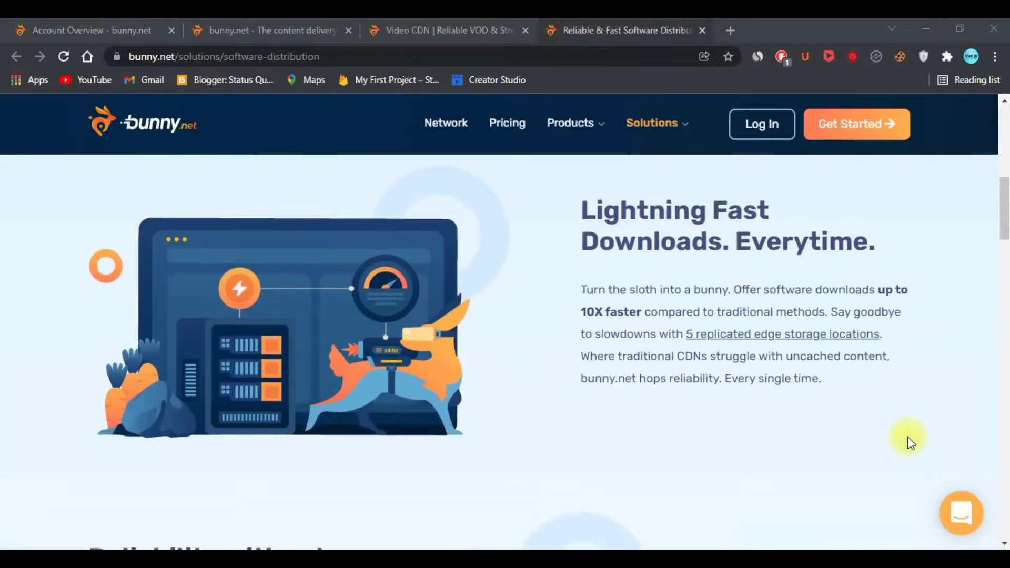
scroll(909, 439, "up", 6)
left_click(510, 22)
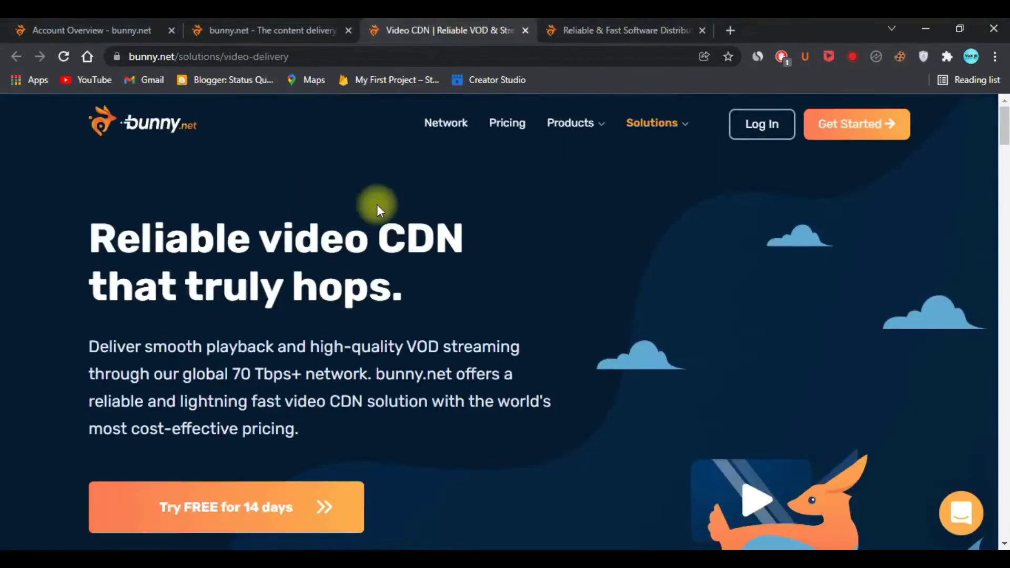
left_click(239, 27)
Step: Highlight the Perma-Cache feature name in the homepage footer, then clear the selection
scroll(435, 412, "down", 6)
scroll(312, 372, "up", 5)
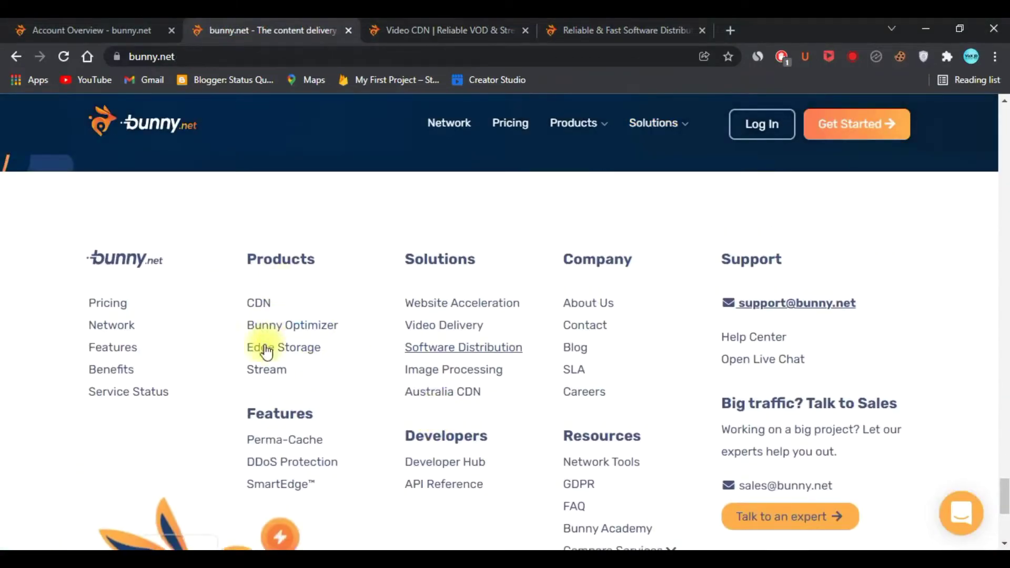
left_click_drag(245, 438, 354, 479)
left_click(348, 488)
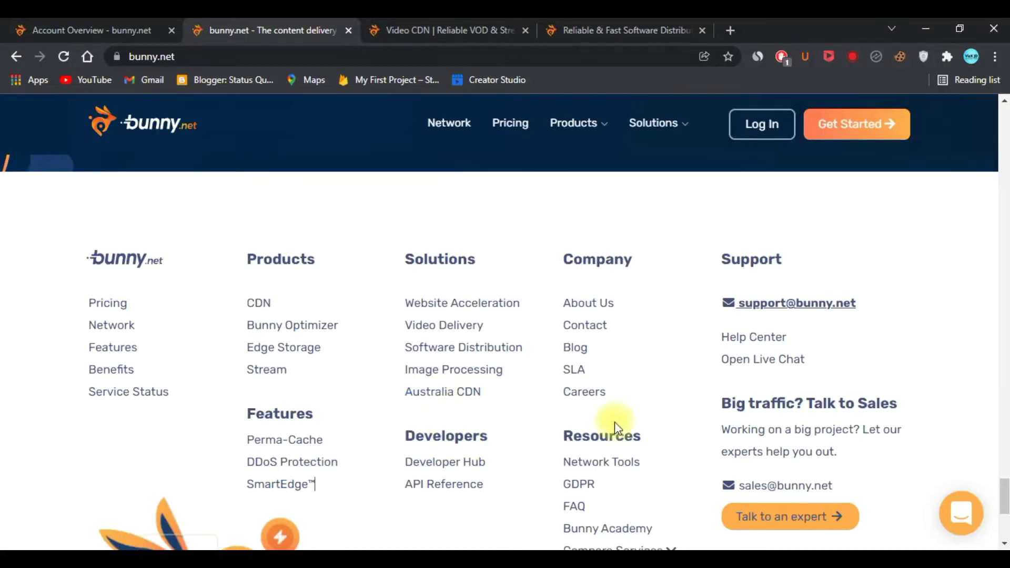
Step: Browse to the downloadandenjoy.com pull zone's General settings with its hostnames and custom hostname field
scroll(547, 427, "down", 5)
scroll(548, 427, "down", 1)
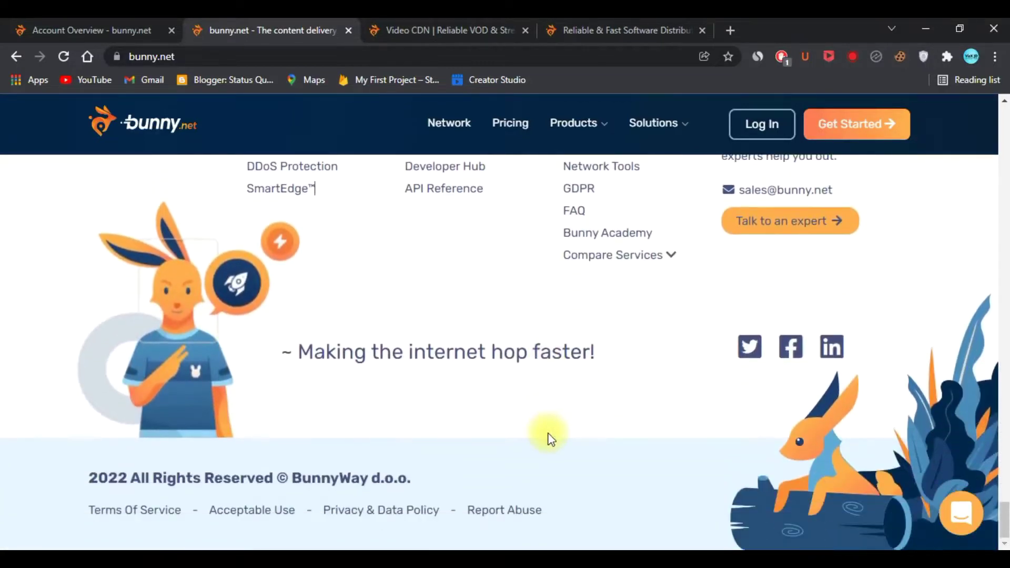
scroll(562, 448, "up", 3)
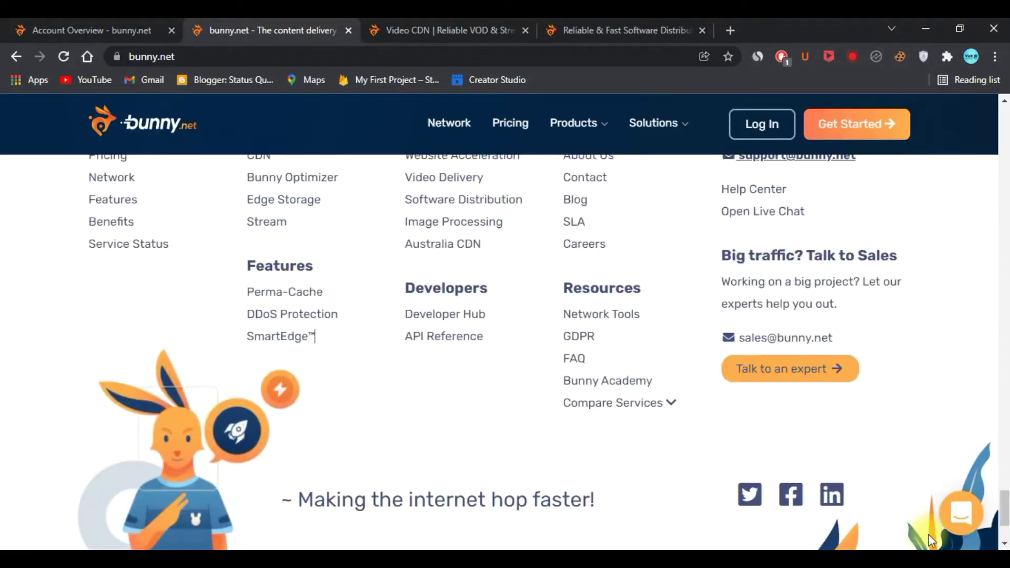
scroll(577, 492, "down", 2)
scroll(579, 494, "up", 3)
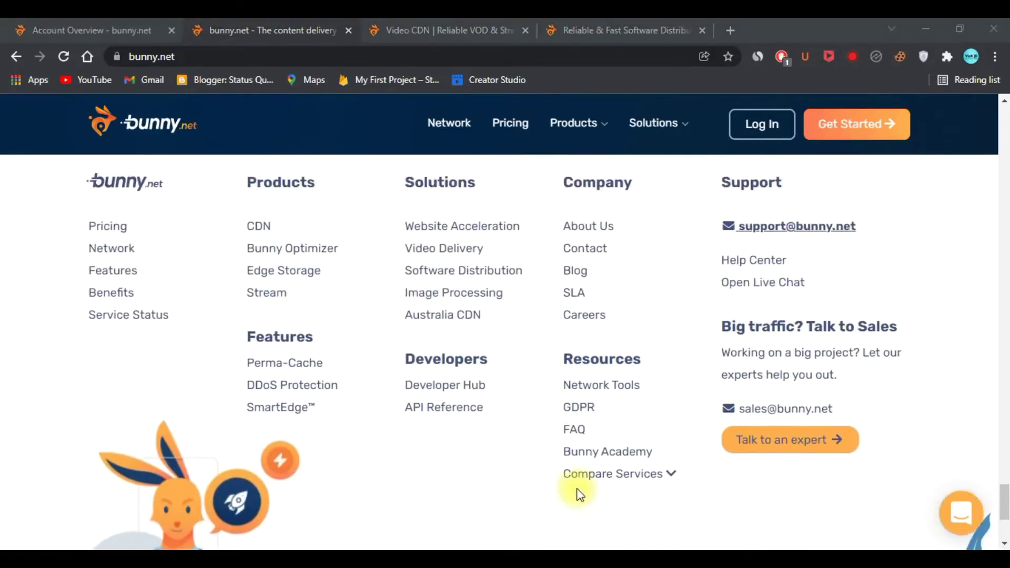
scroll(579, 493, "up", 18)
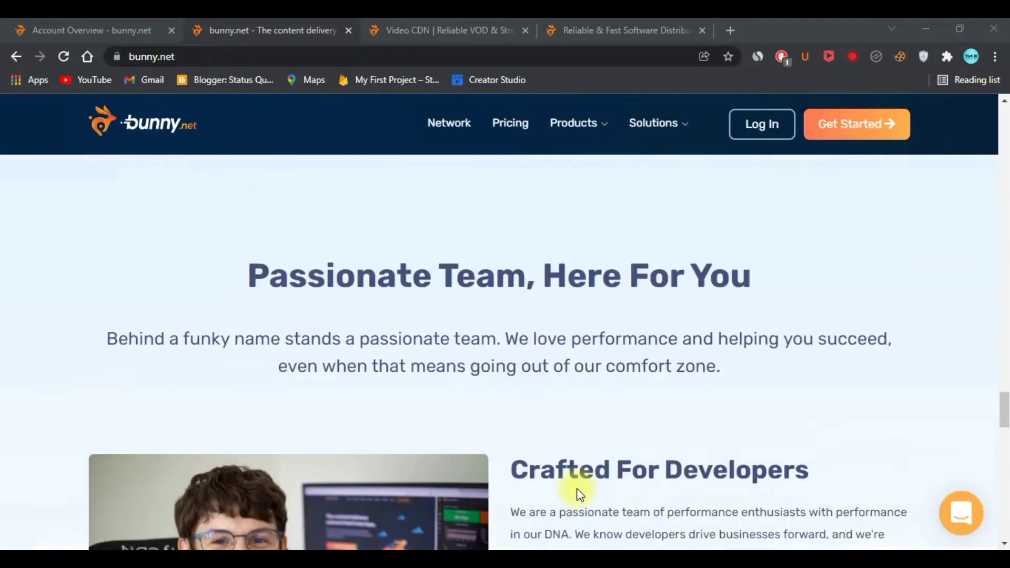
scroll(577, 488, "up", 15)
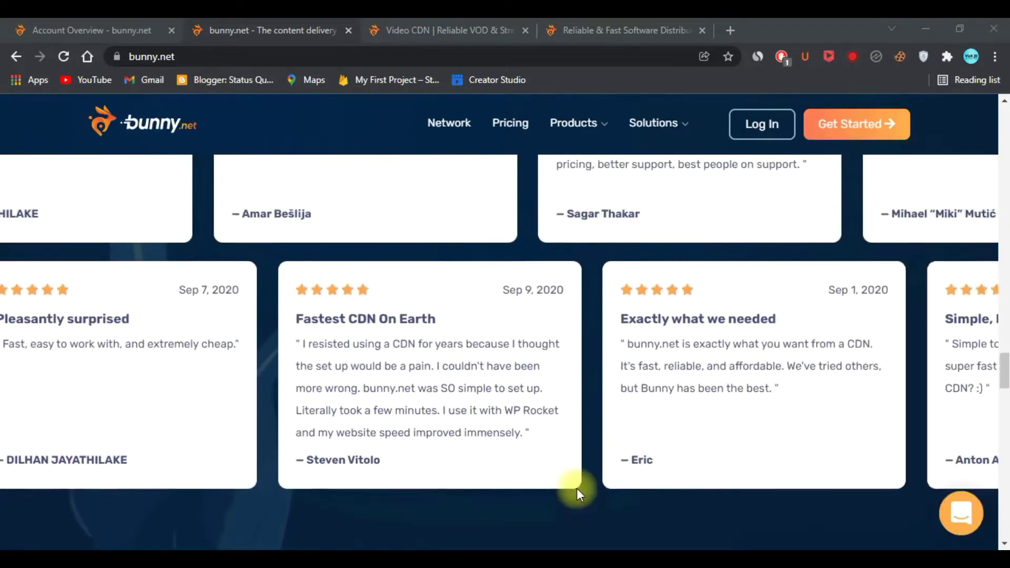
scroll(577, 489, "up", 4)
scroll(577, 489, "down", 14)
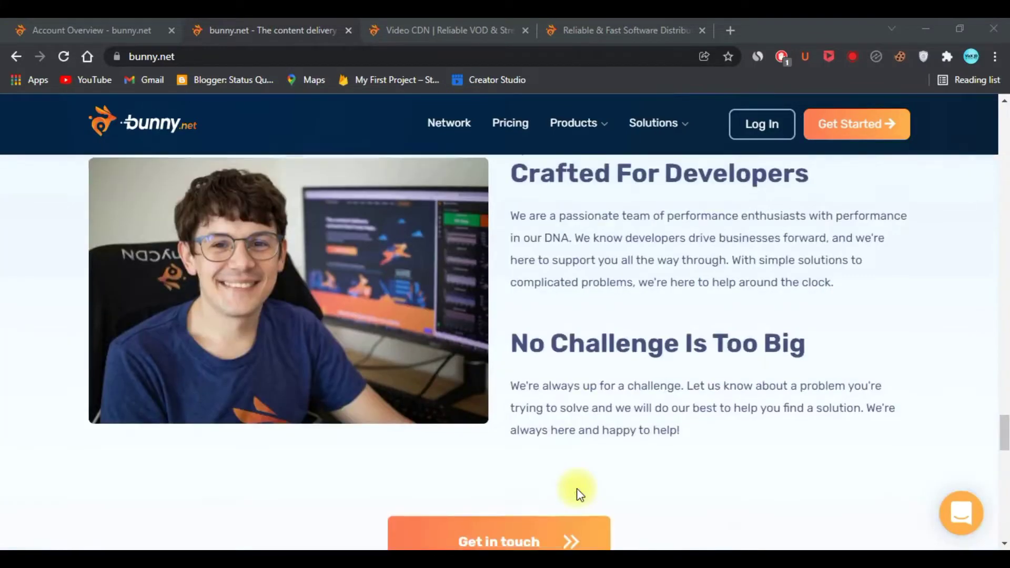
scroll(579, 494, "down", 15)
scroll(740, 450, "up", 10)
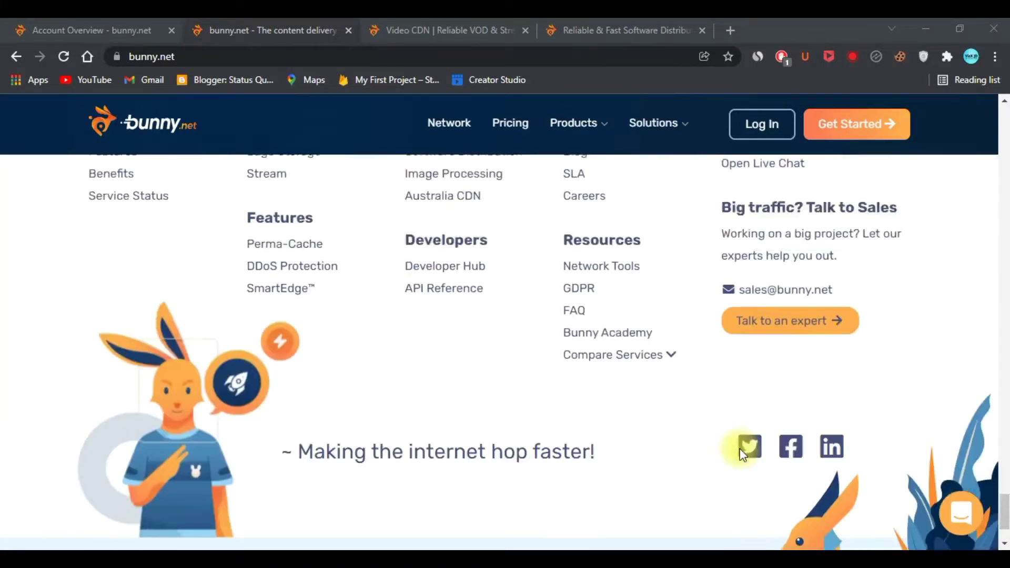
scroll(740, 451, "up", 3)
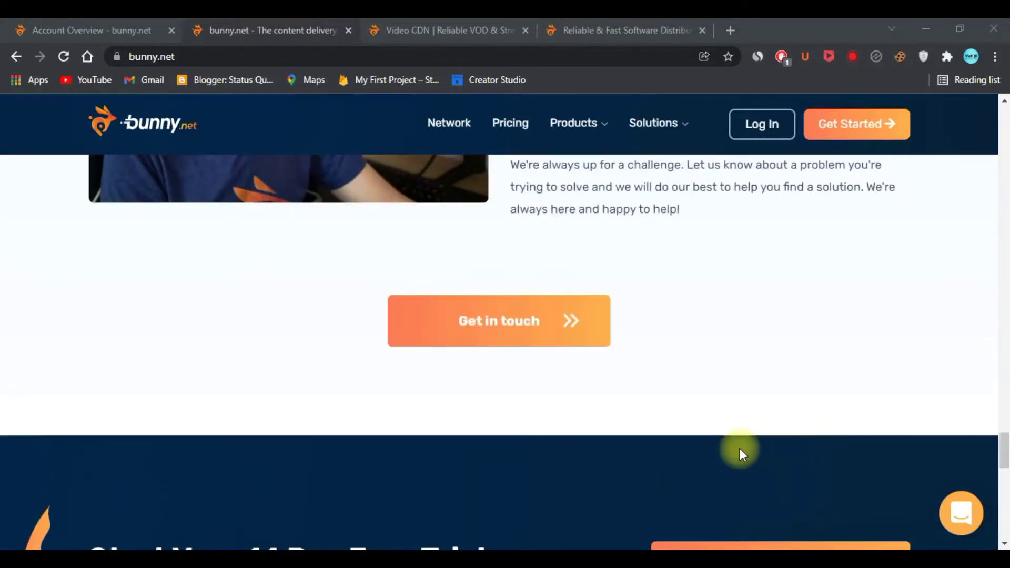
scroll(740, 450, "down", 2)
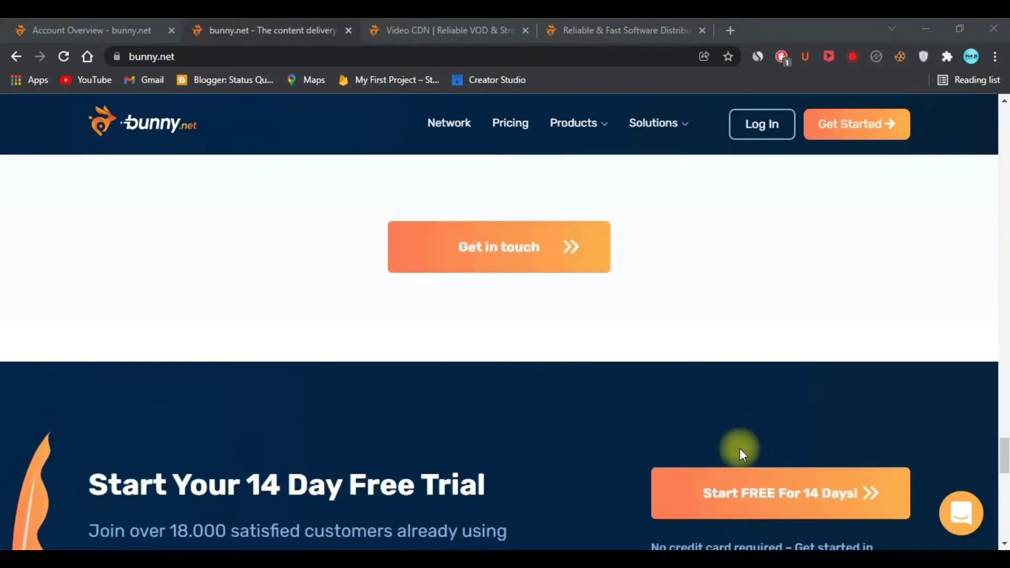
scroll(740, 449, "up", 6)
scroll(740, 452, "up", 2)
scroll(740, 449, "up", 14)
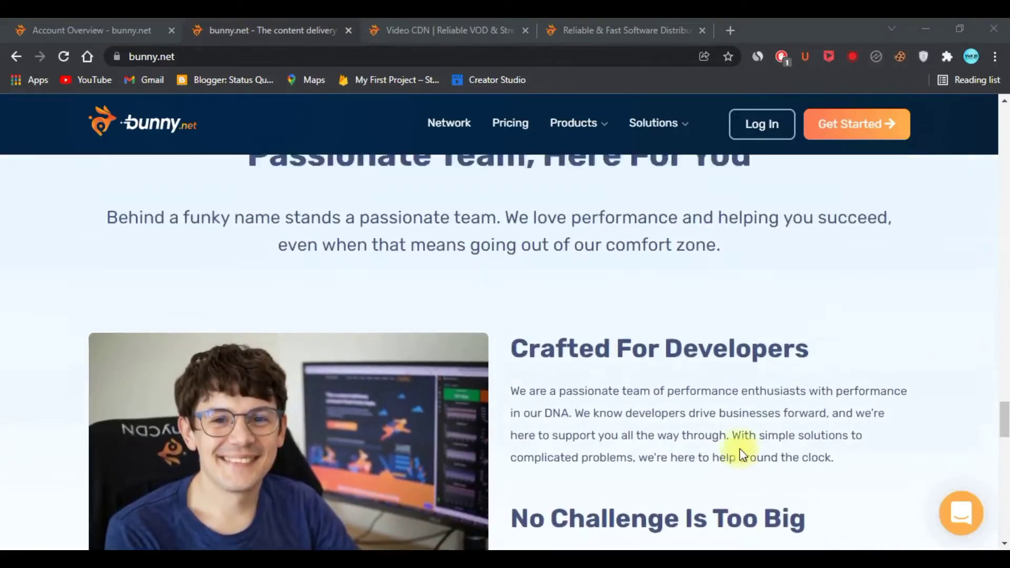
scroll(740, 450, "up", 7)
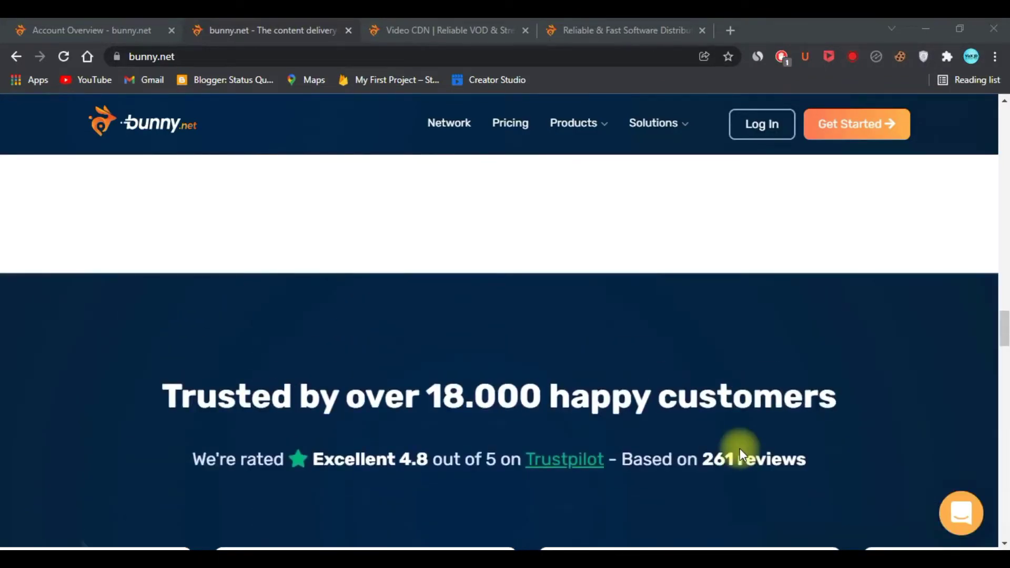
scroll(740, 450, "down", 4)
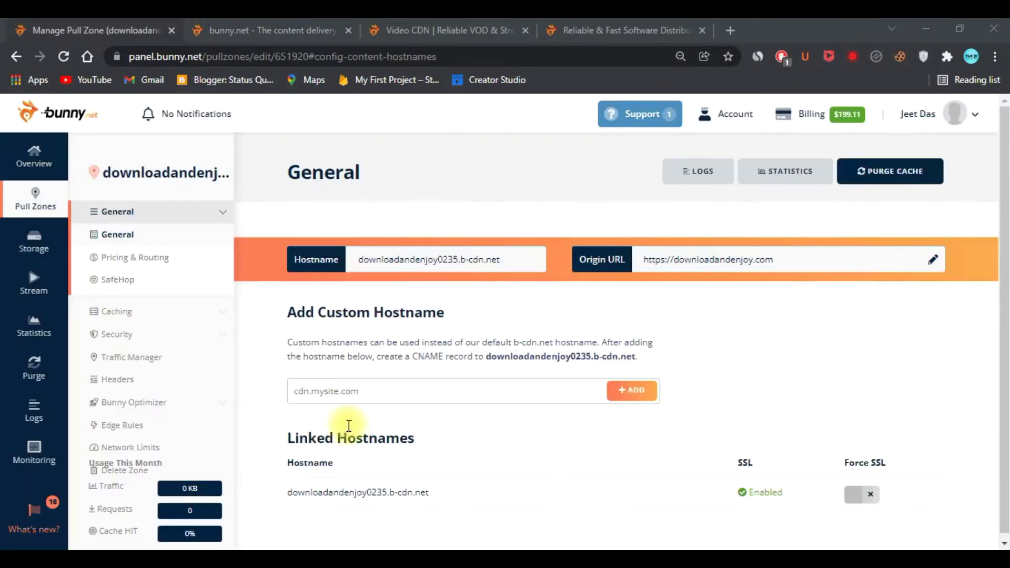
Step: Bring up the pull zone's Bunny Optimizer settings and look through its options
left_click(131, 400)
scroll(478, 428, "down", 2)
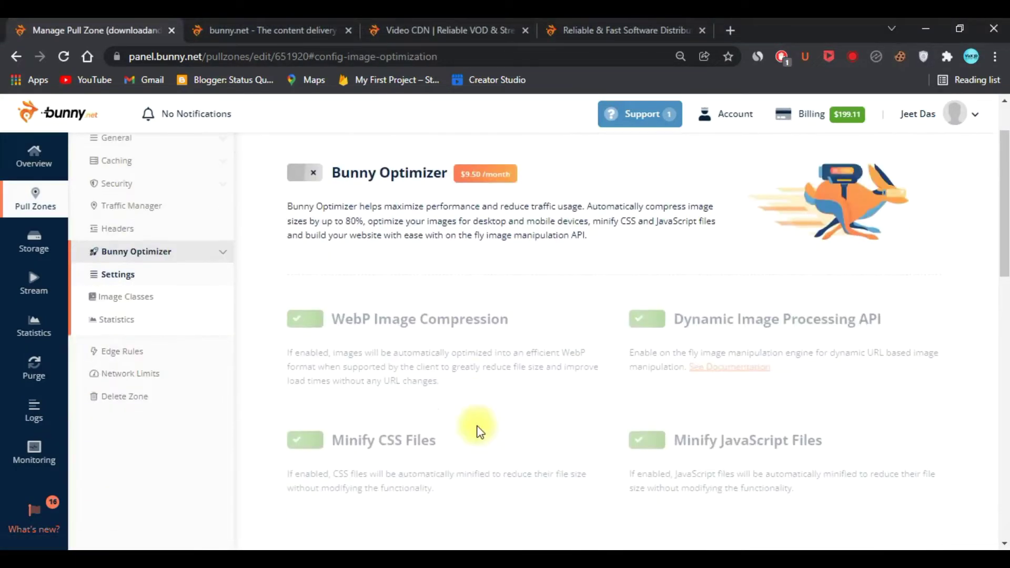
scroll(357, 380, "down", 2)
scroll(435, 436, "down", 7)
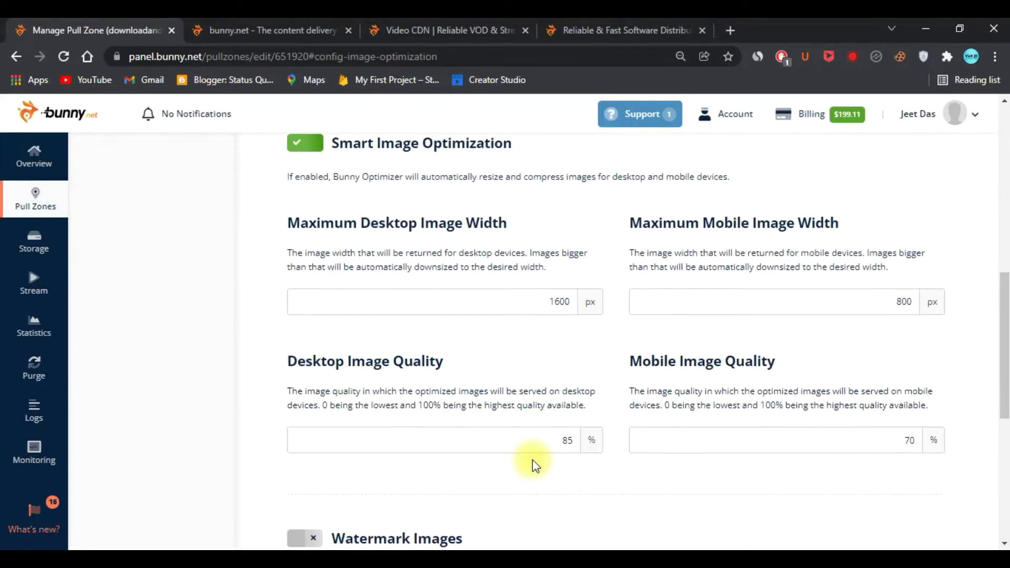
scroll(558, 467, "down", 2)
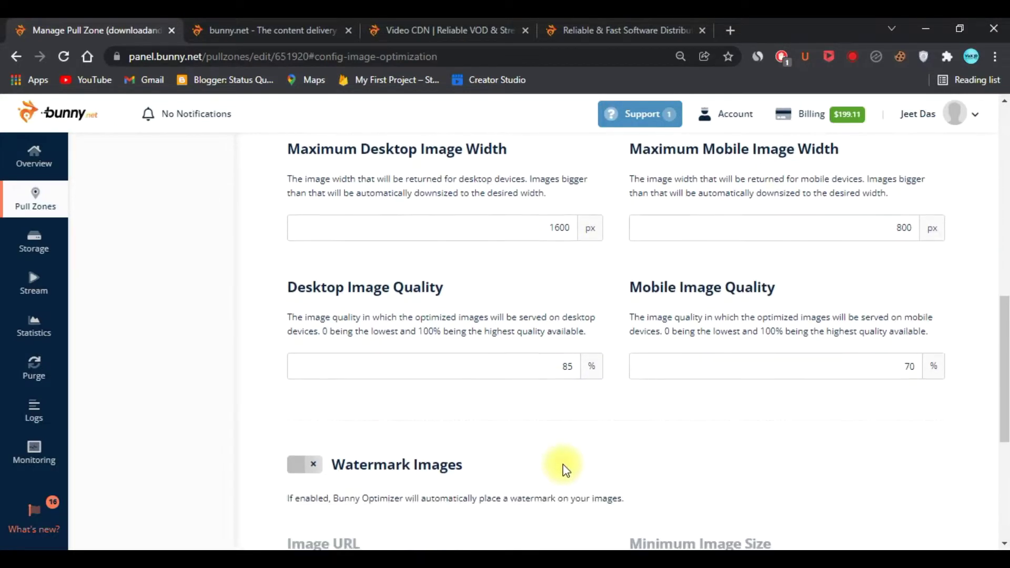
scroll(564, 467, "down", 5)
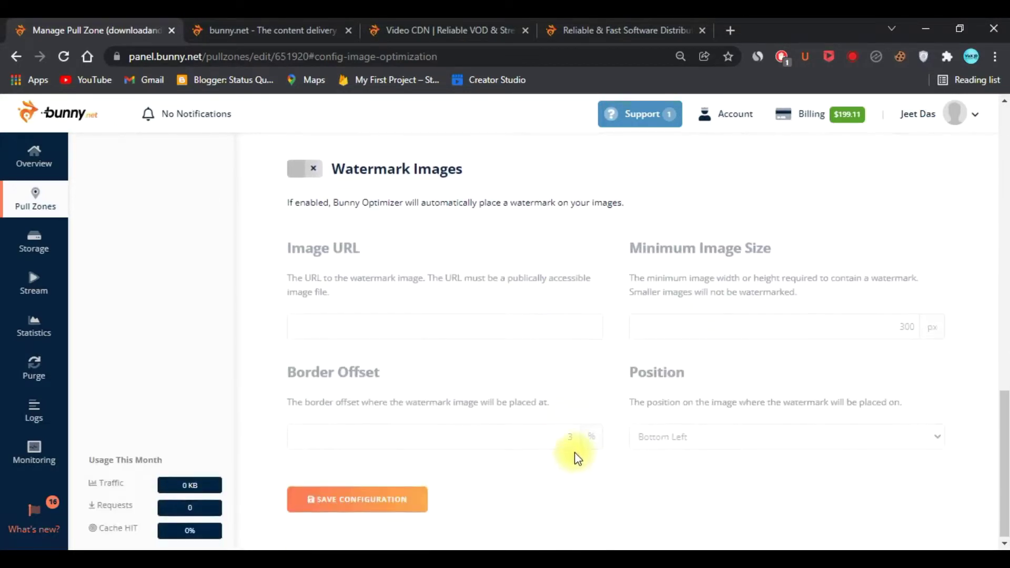
scroll(574, 452, "up", 10)
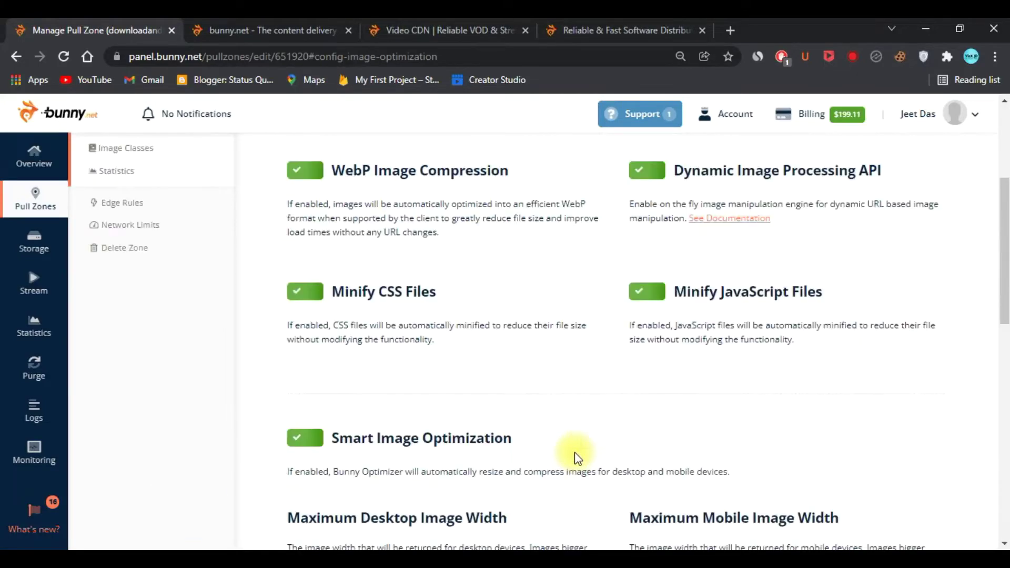
scroll(575, 453, "down", 1)
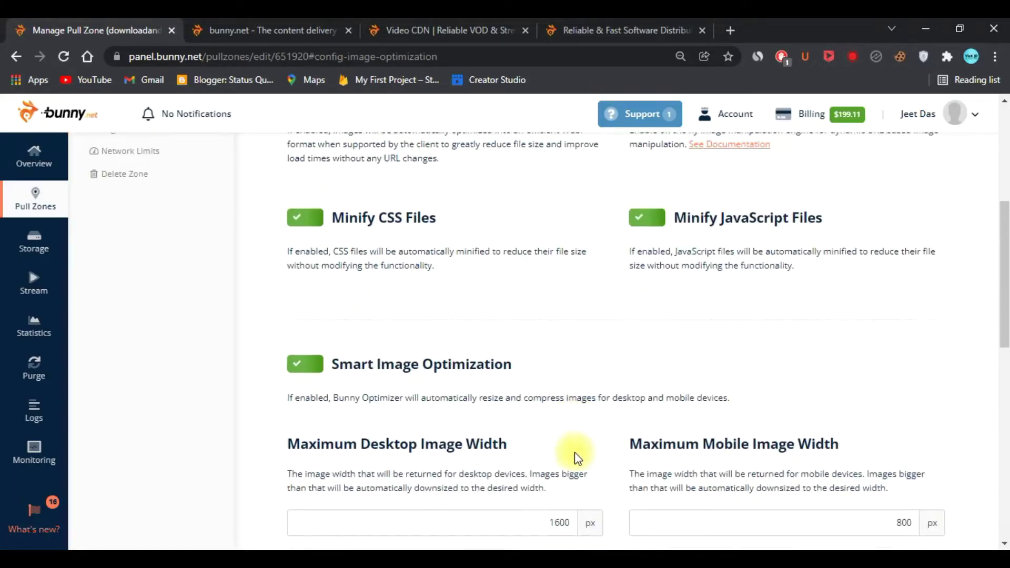
scroll(574, 453, "up", 5)
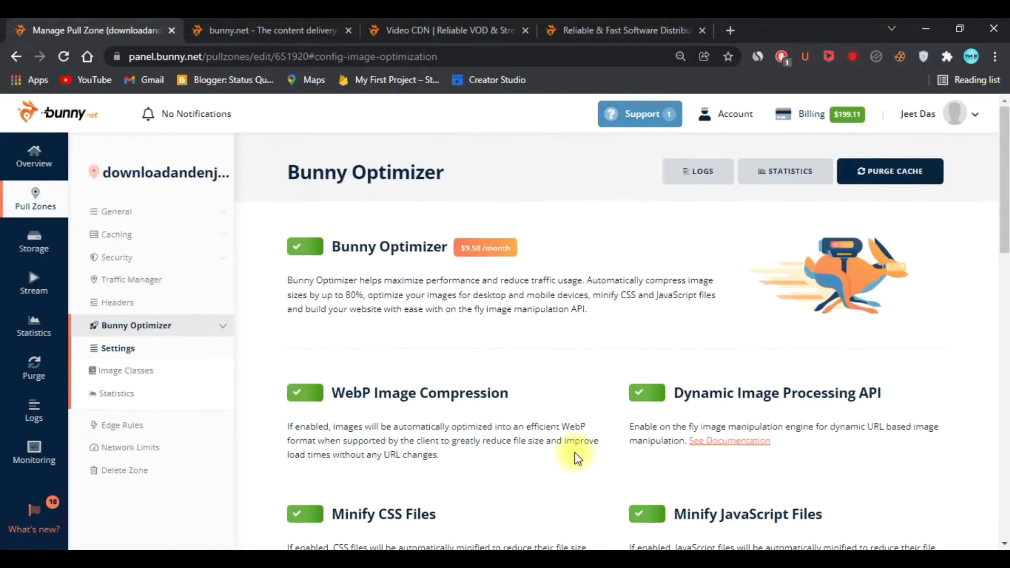
scroll(579, 459, "down", 4)
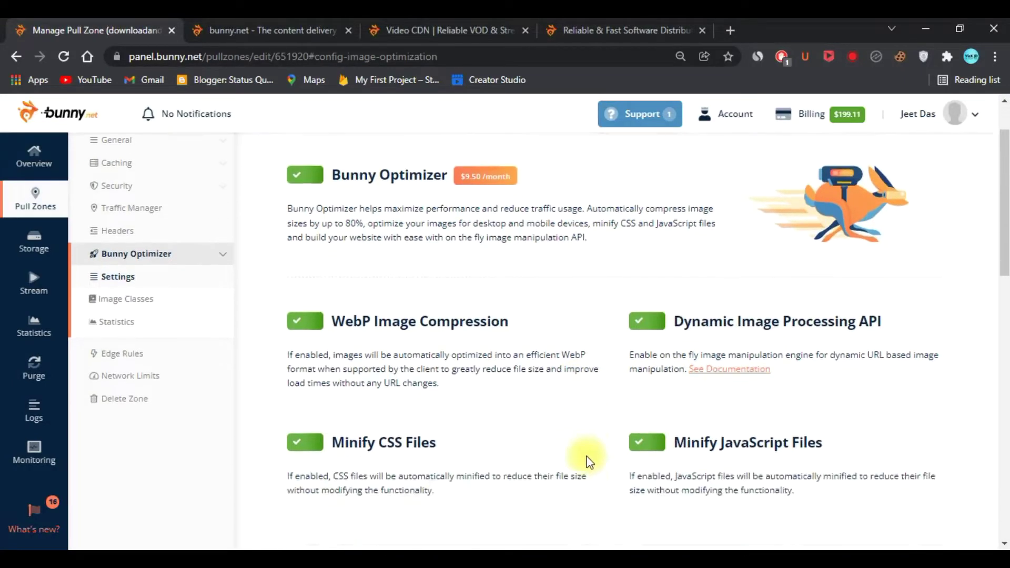
scroll(590, 462, "down", 1)
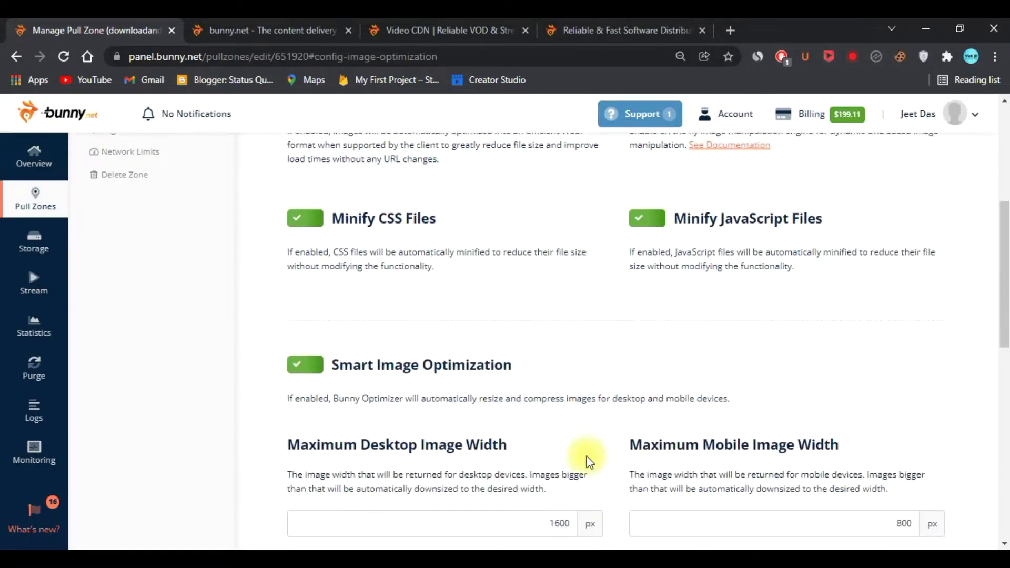
scroll(589, 462, "down", 1)
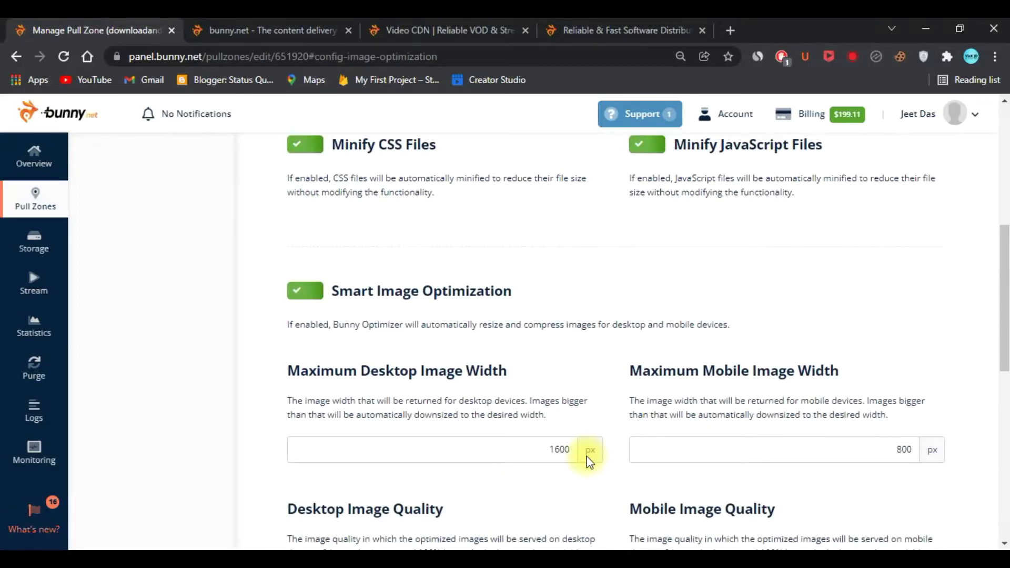
scroll(588, 460, "down", 5)
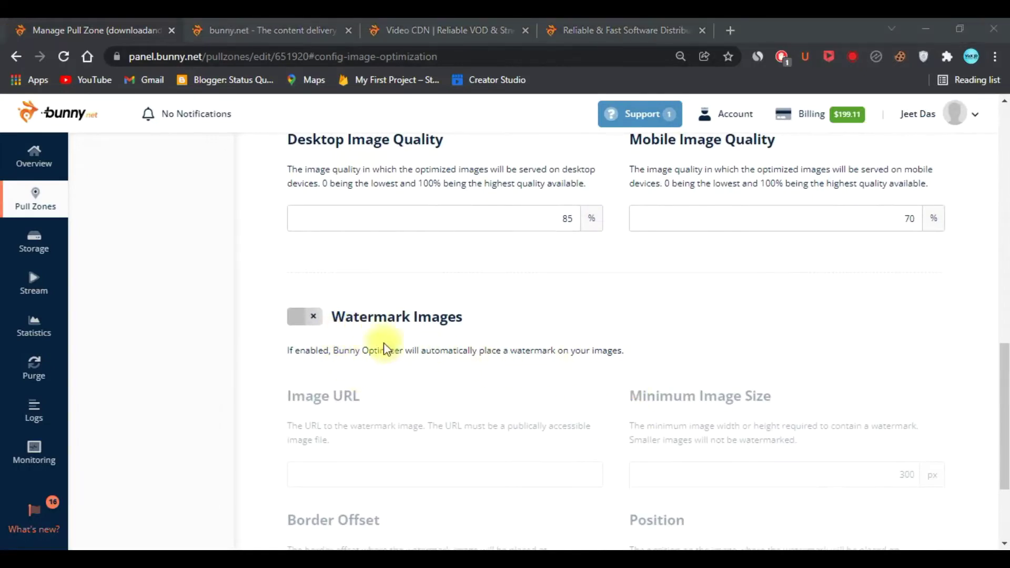
Step: Enable Watermark Images, then switch to the Video CDN page with Ctrl+3
left_click(306, 317)
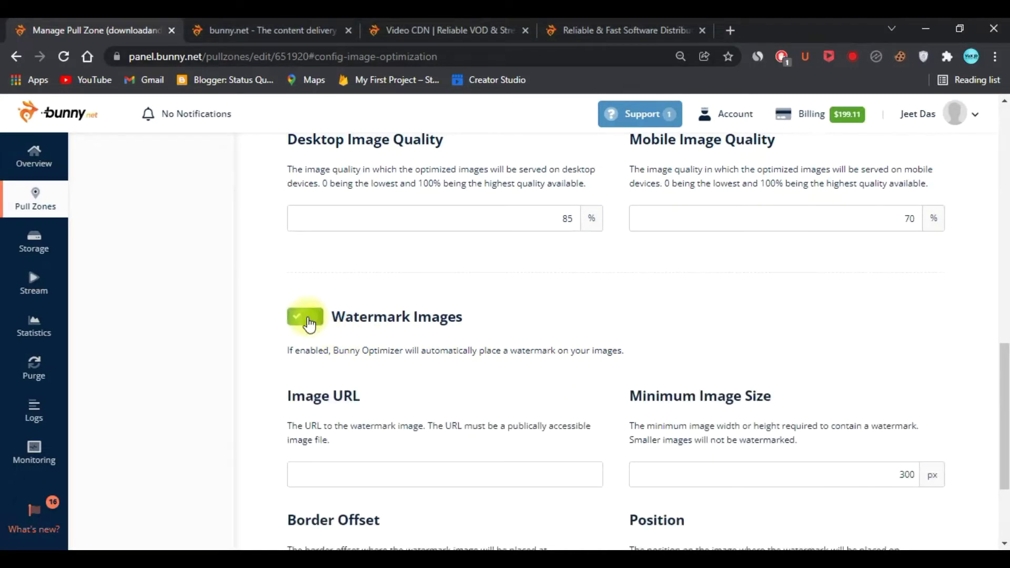
scroll(733, 440, "down", 1)
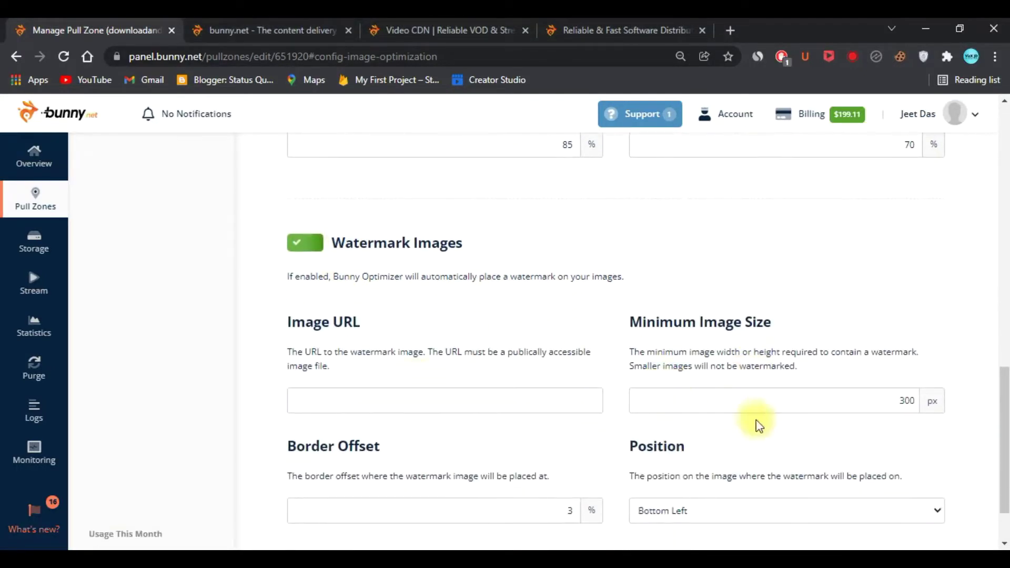
scroll(364, 347, "down", 1)
scroll(448, 421, "up", 2)
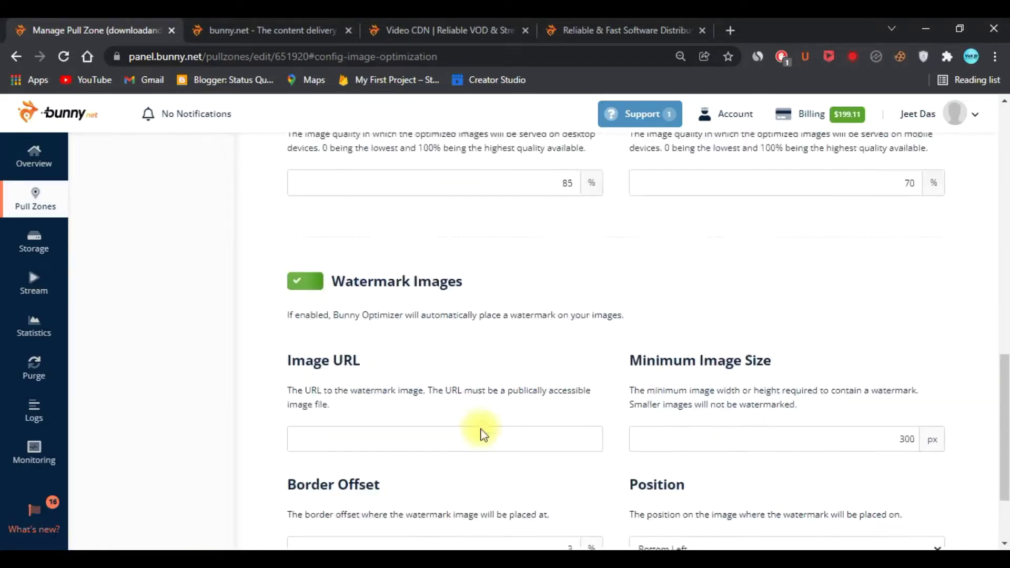
scroll(482, 436, "up", 5)
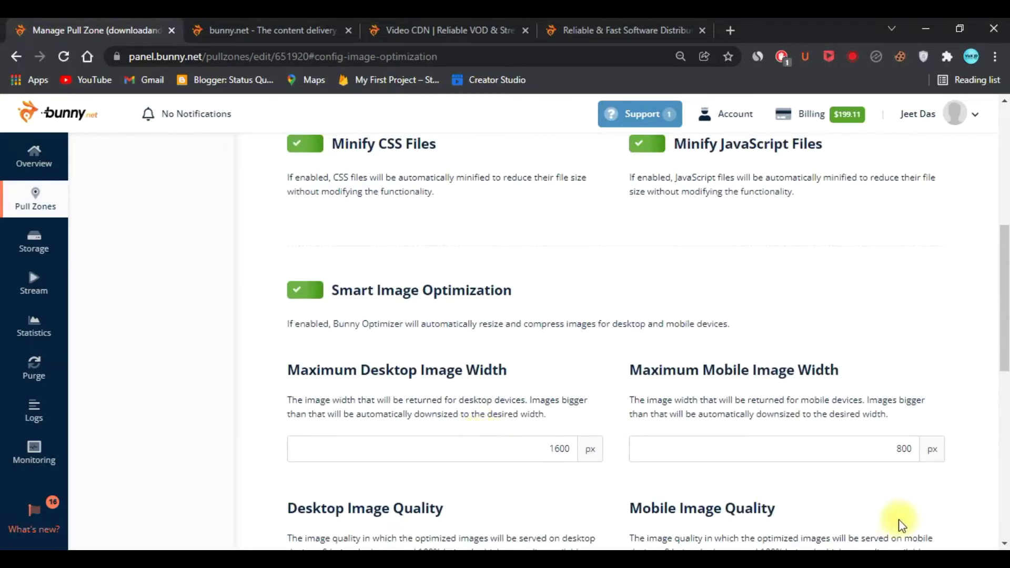
key("ctrl+3")
scroll(698, 409, "up", 10)
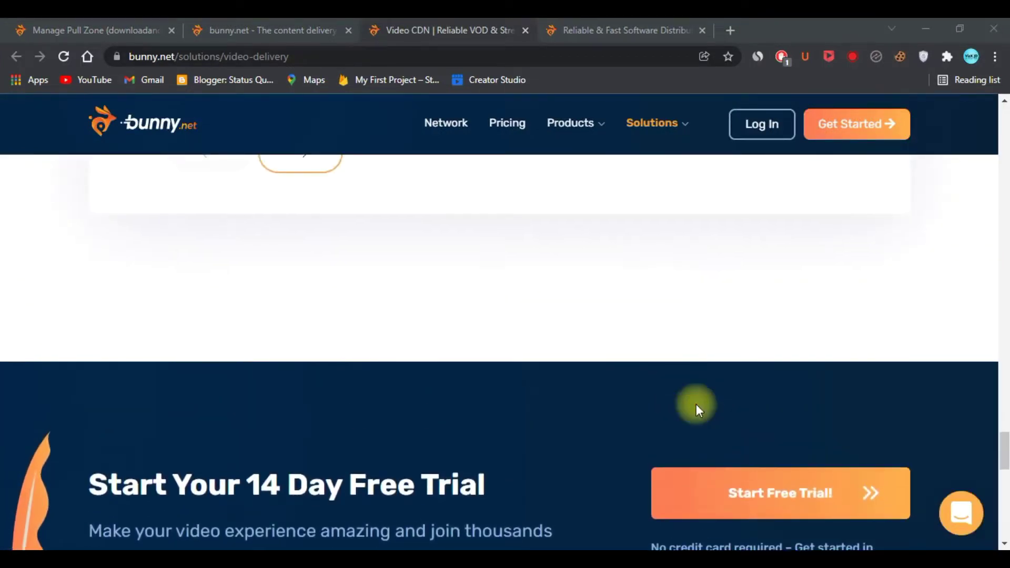
scroll(696, 405, "up", 8)
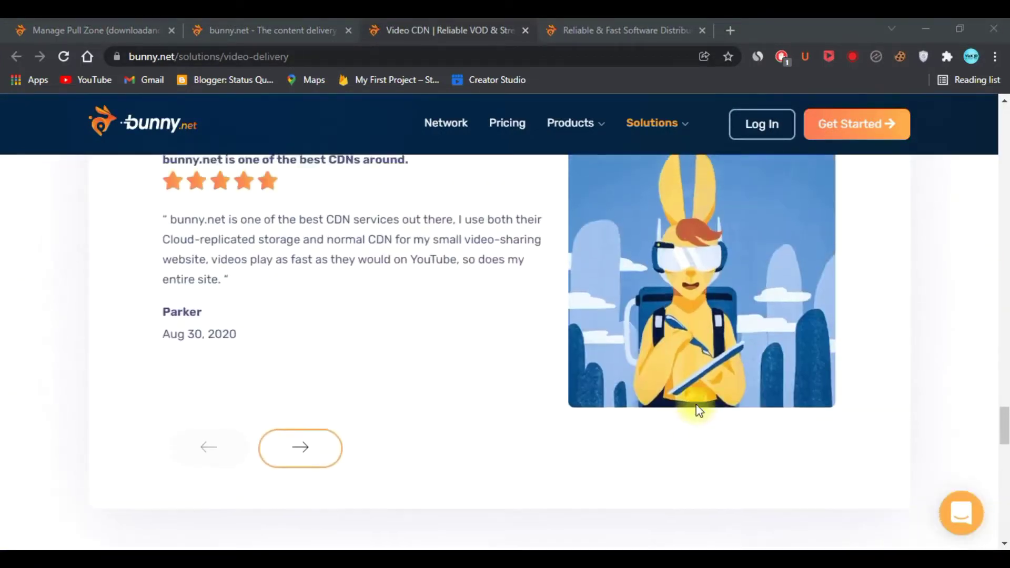
scroll(698, 413, "up", 10)
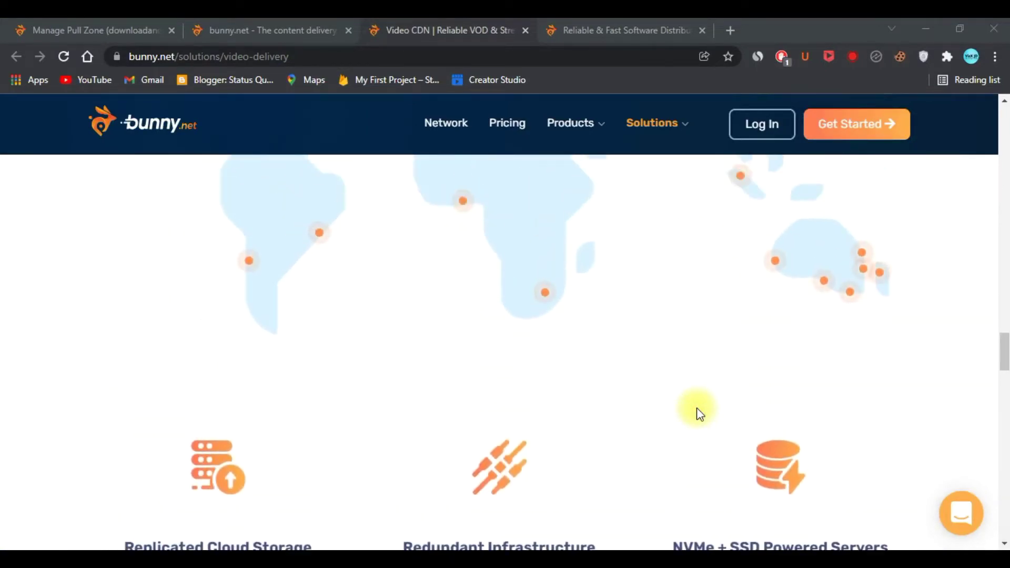
scroll(698, 413, "down", 15)
scroll(697, 410, "down", 10)
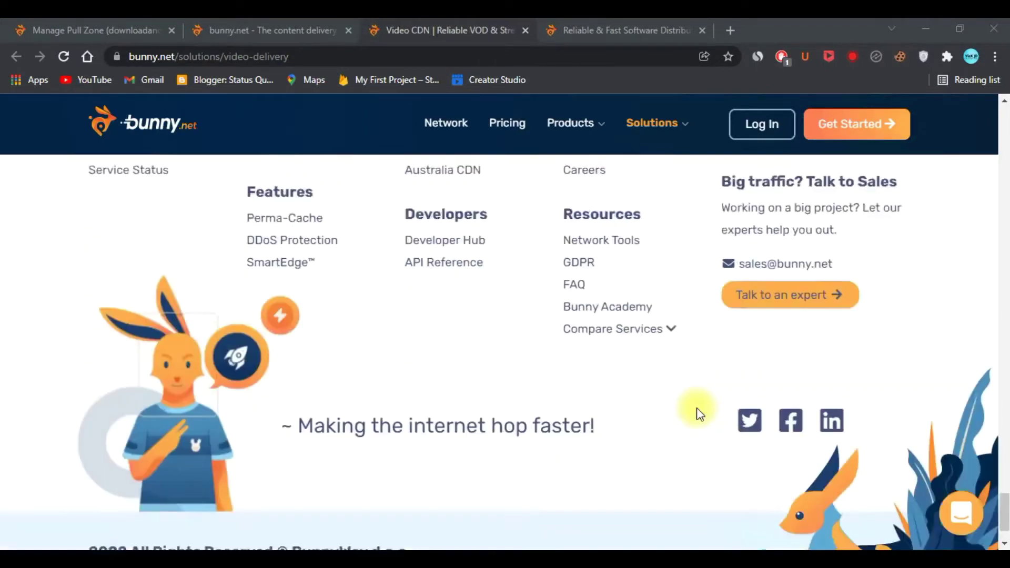
scroll(696, 413, "up", 4)
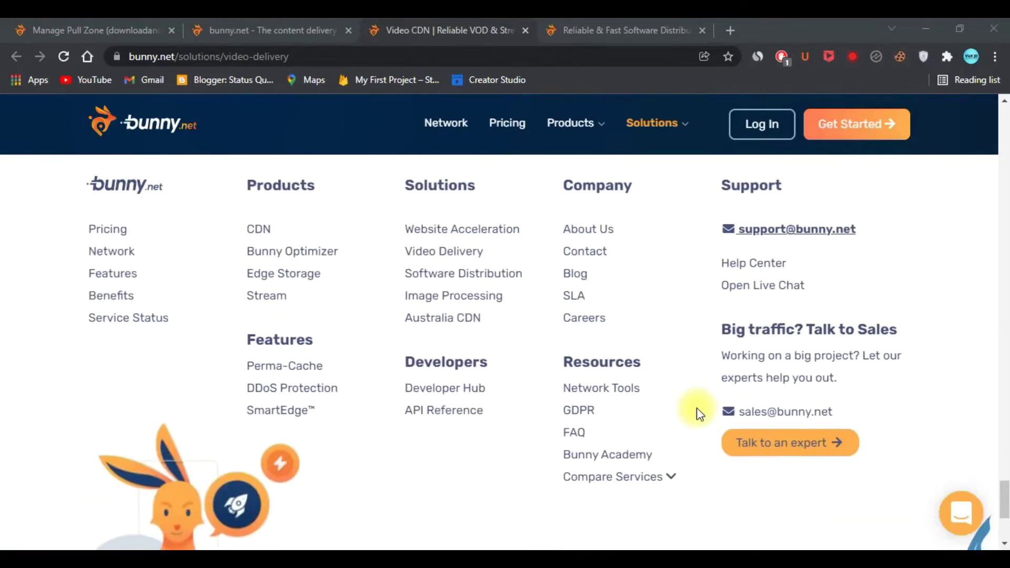
left_click(297, 365)
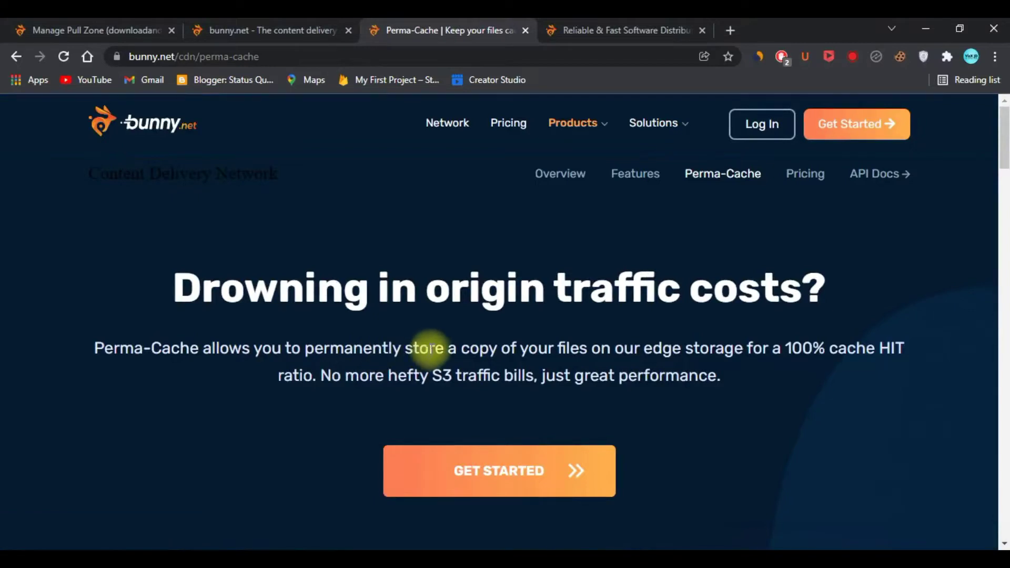
left_click_drag(408, 349, 838, 348)
left_click(579, 348)
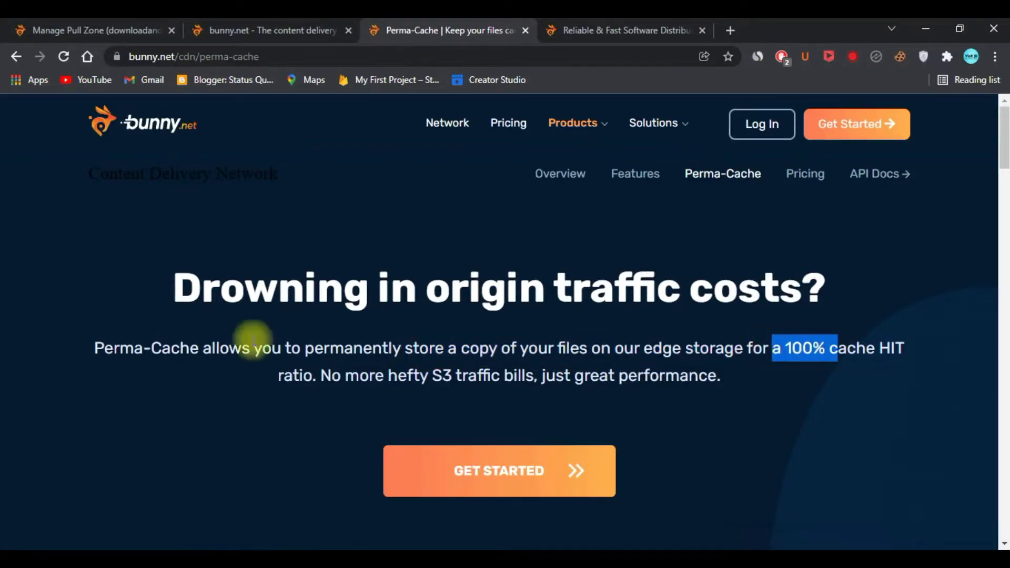
scroll(722, 398, "down", 8)
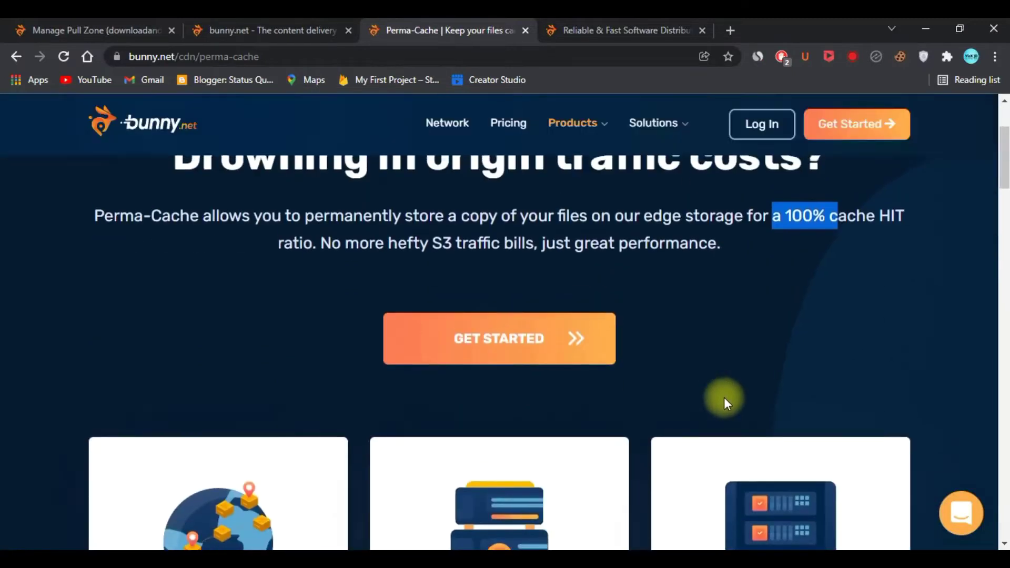
scroll(727, 397, "down", 3)
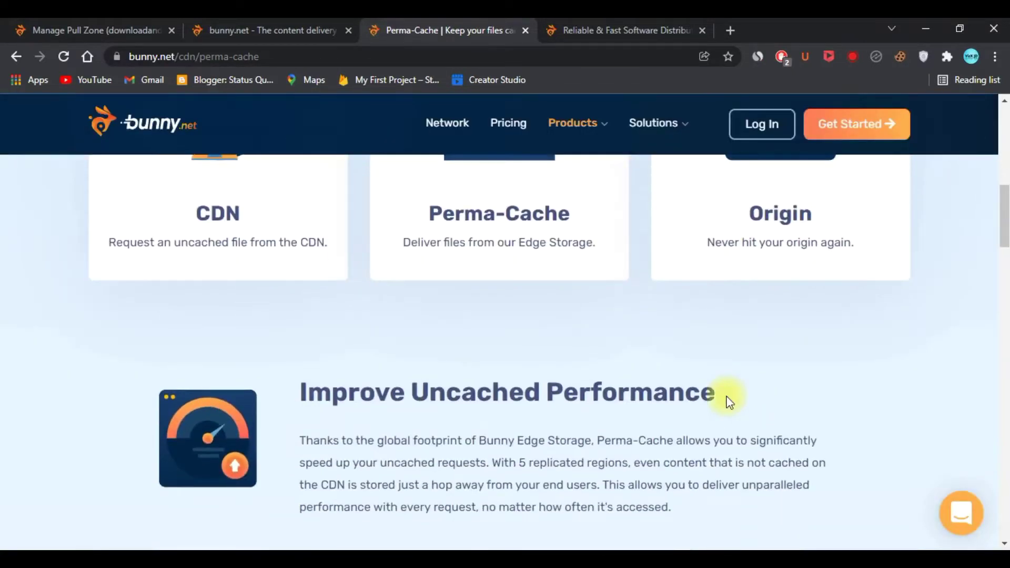
scroll(770, 403, "down", 9)
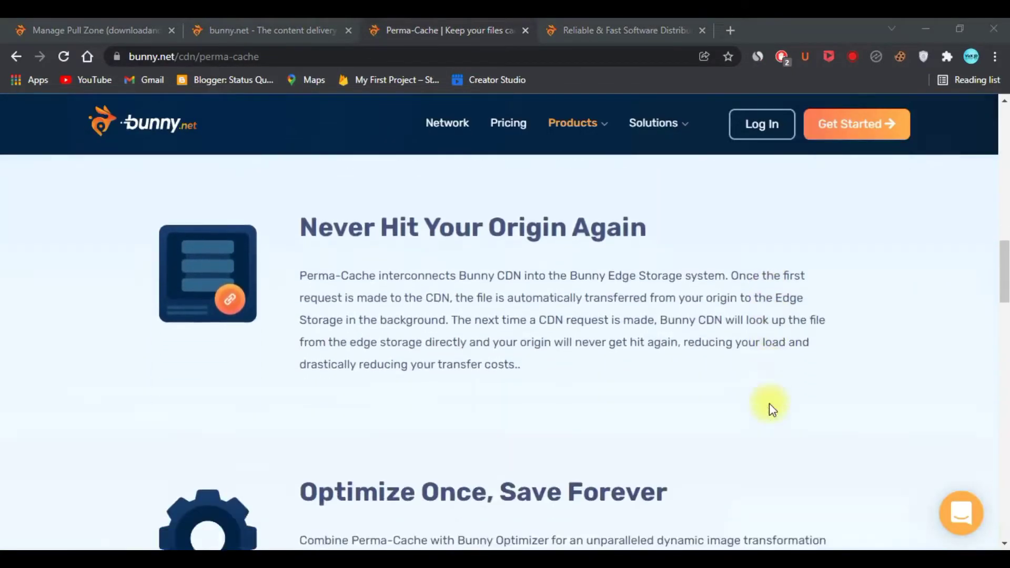
scroll(770, 403, "down", 1)
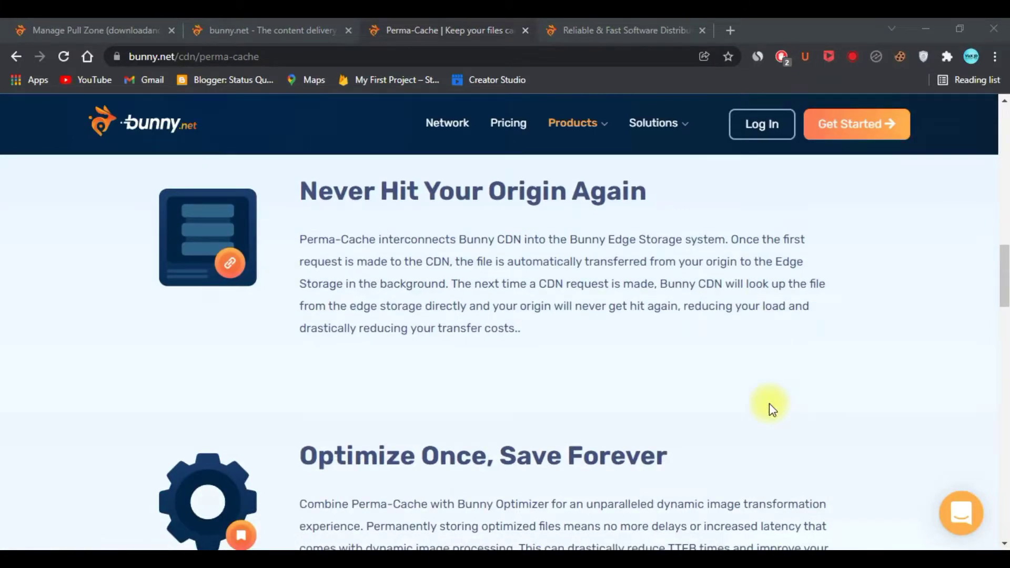
scroll(769, 404, "down", 5)
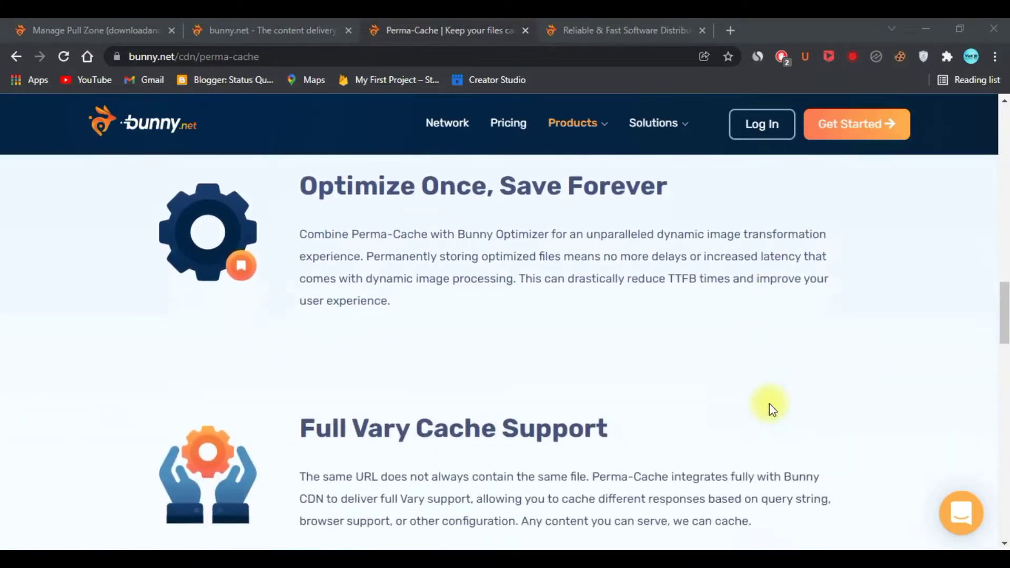
scroll(769, 403, "down", 2)
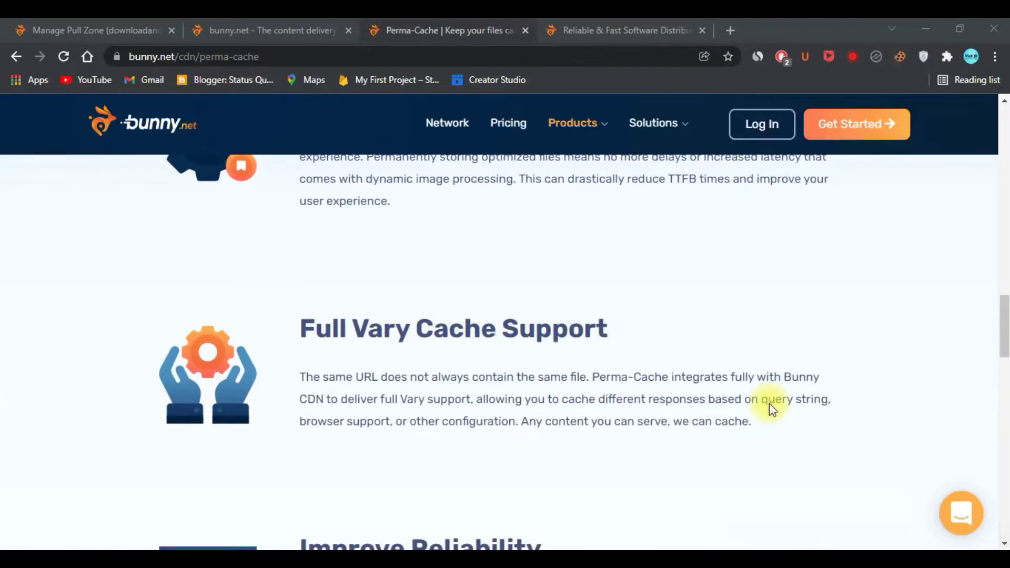
scroll(769, 403, "down", 4)
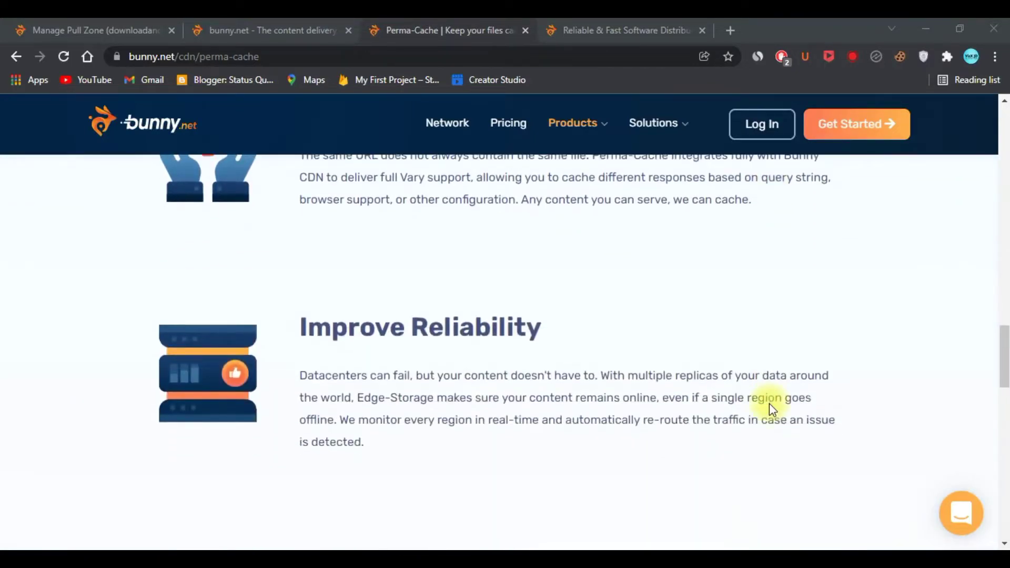
scroll(770, 403, "down", 2)
scroll(769, 409, "down", 3)
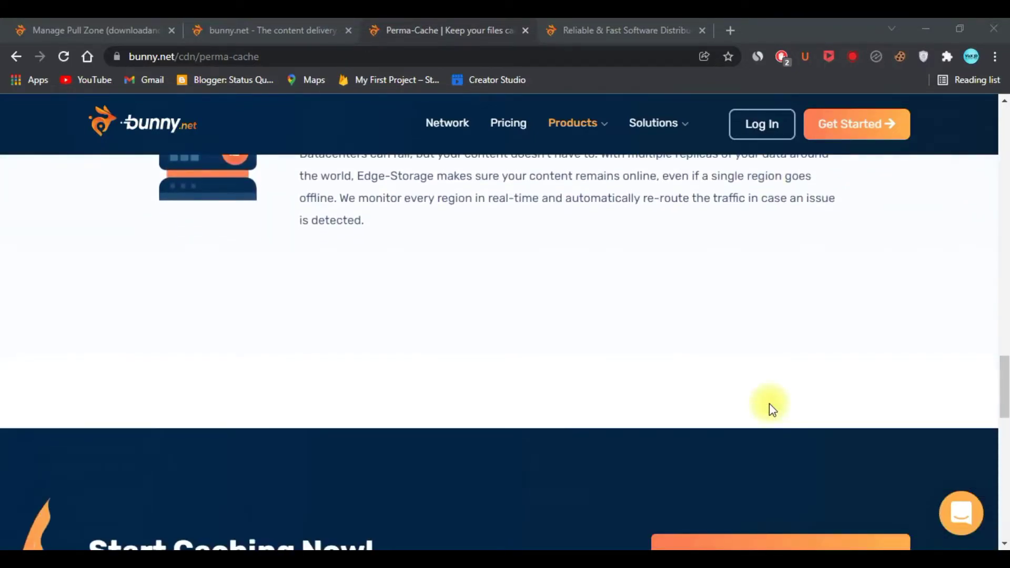
scroll(769, 409, "down", 7)
scroll(770, 409, "down", 3)
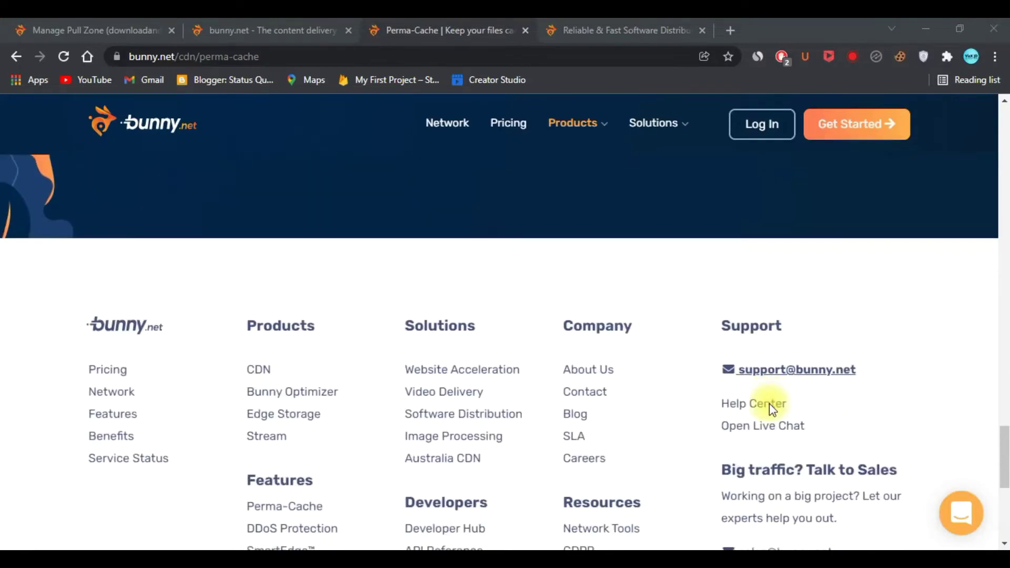
scroll(770, 403, "up", 15)
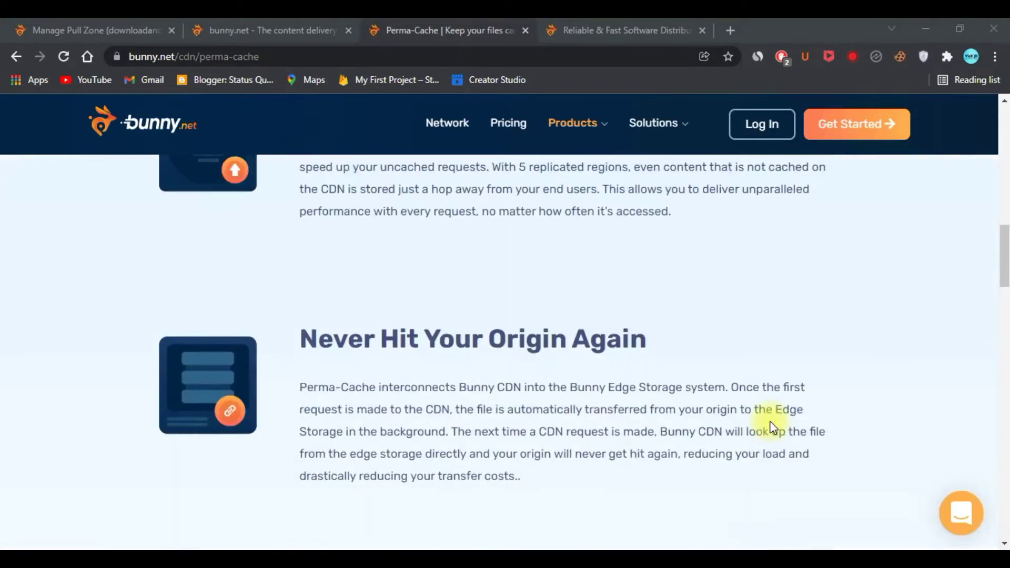
scroll(784, 437, "up", 15)
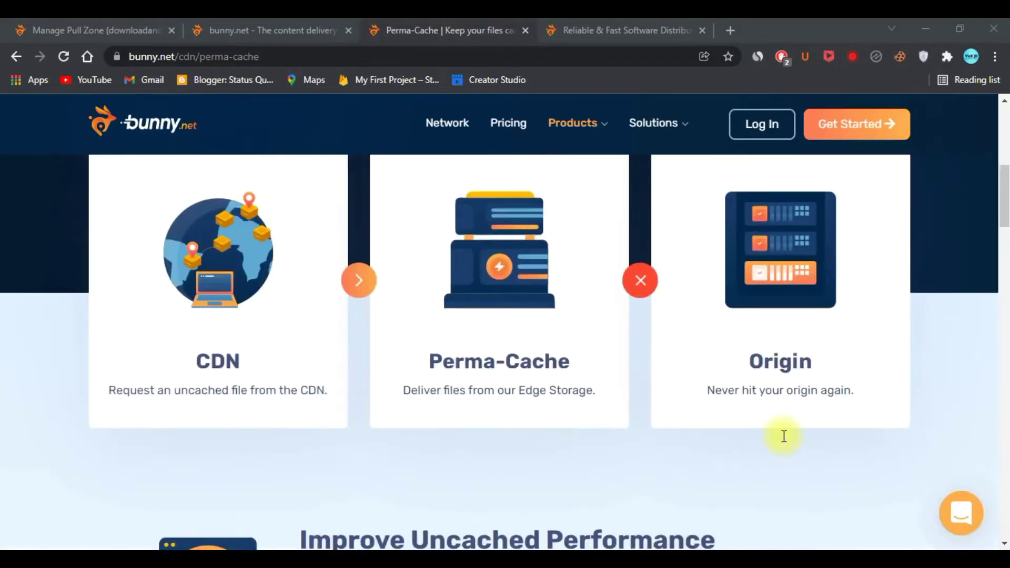
scroll(783, 436, "down", 5)
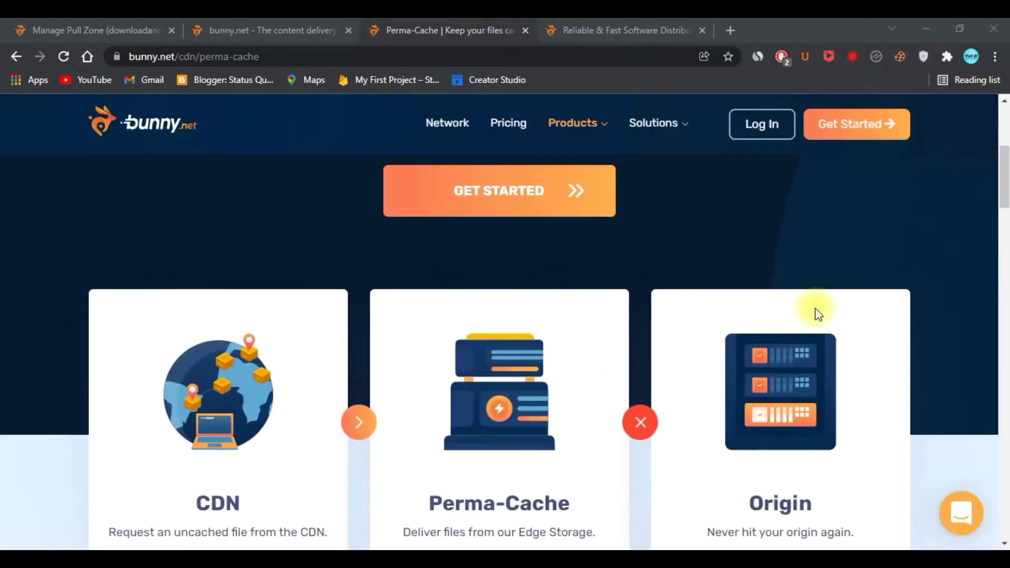
scroll(829, 315, "down", 2)
scroll(835, 367, "down", 2)
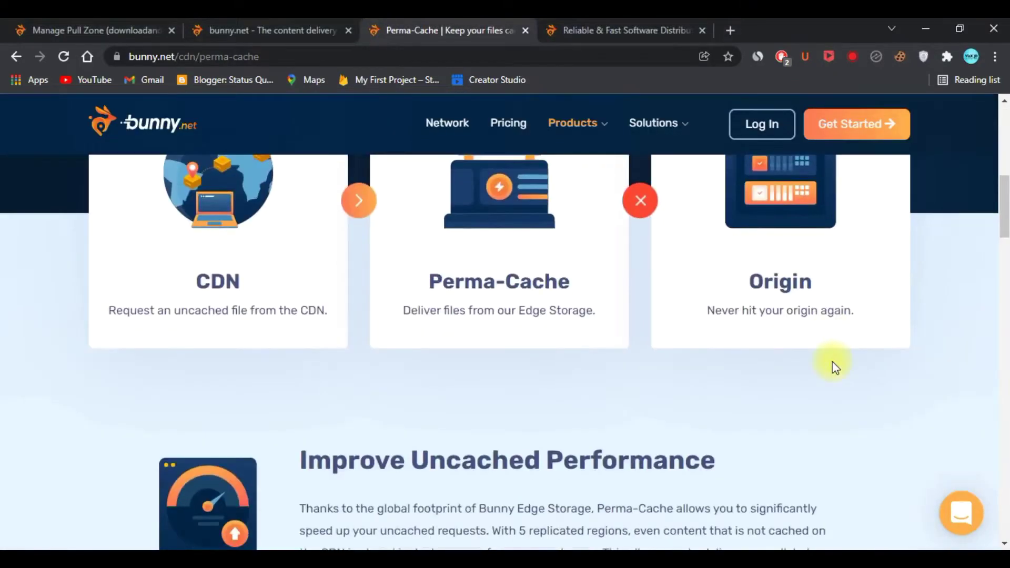
scroll(834, 367, "down", 5)
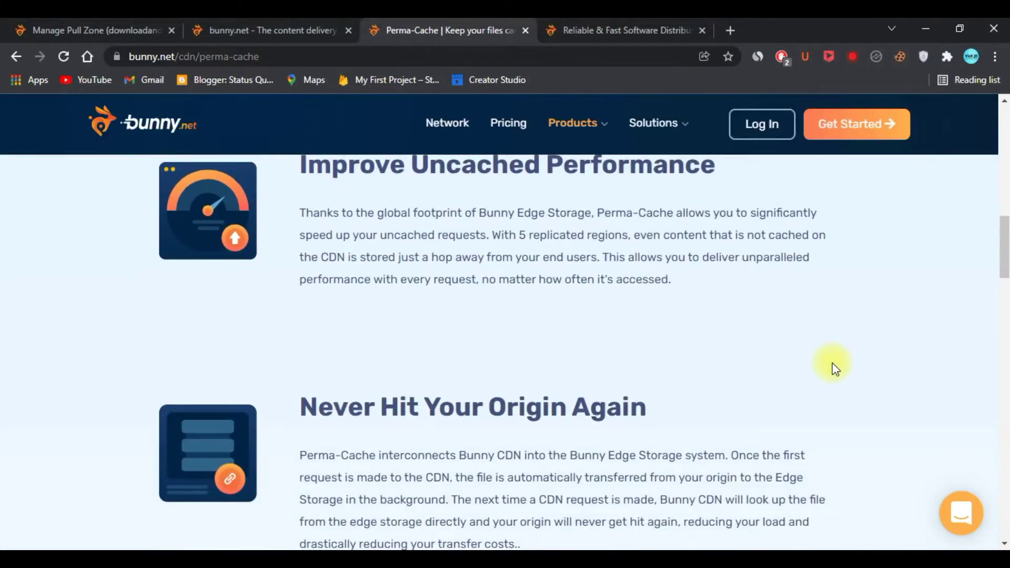
scroll(835, 367, "down", 7)
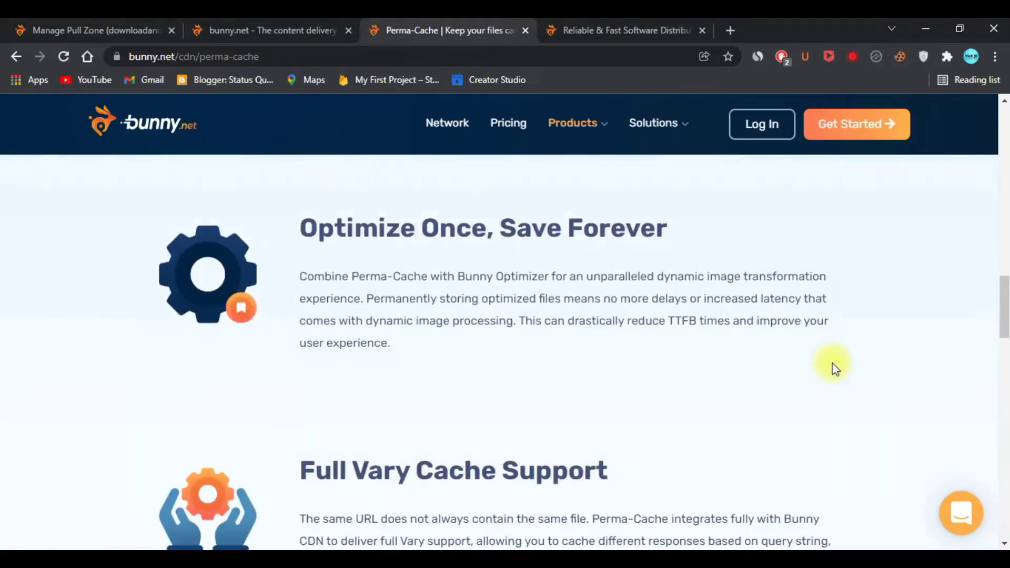
scroll(833, 367, "down", 8)
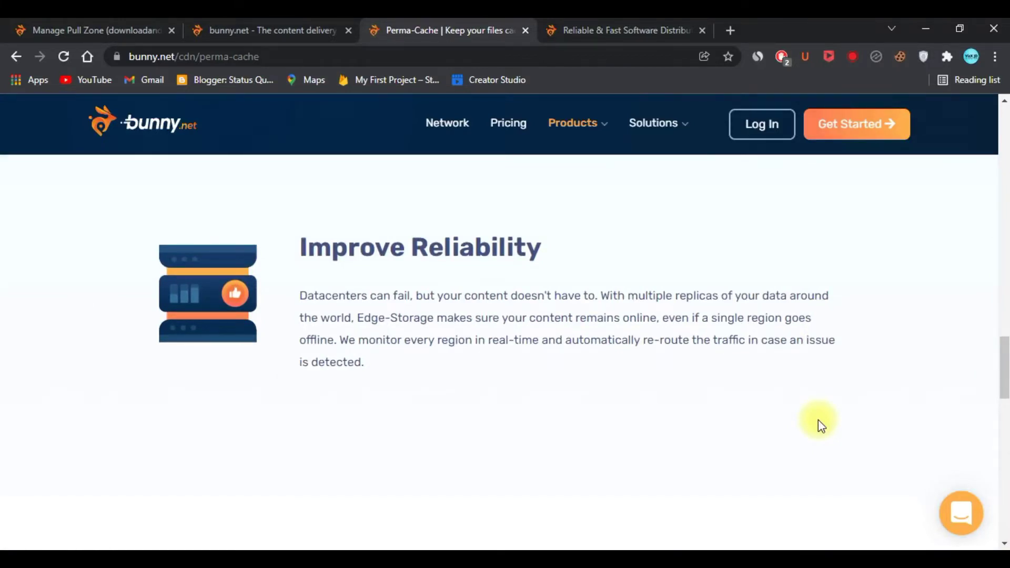
scroll(819, 420, "down", 8)
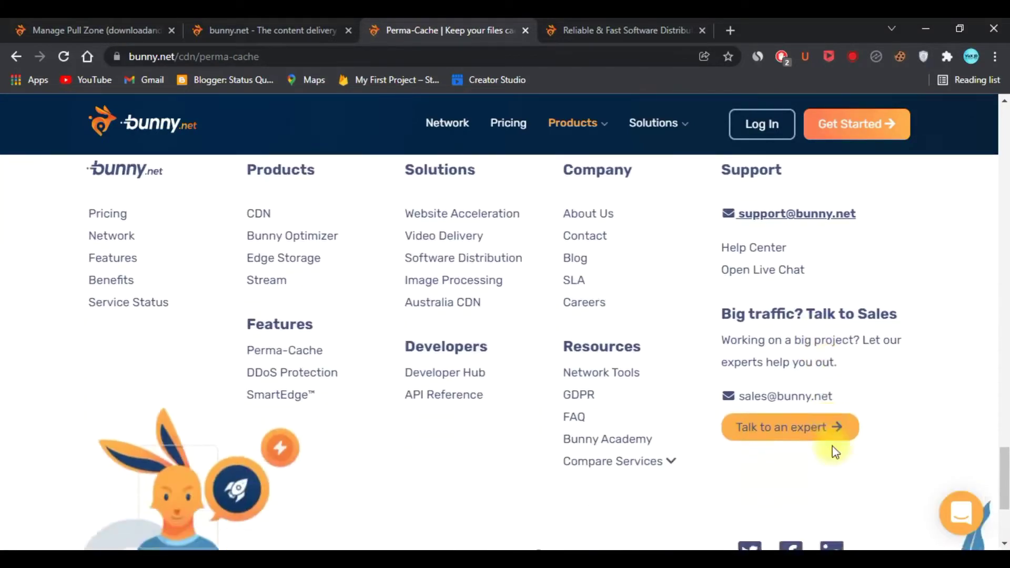
key("alt+Left")
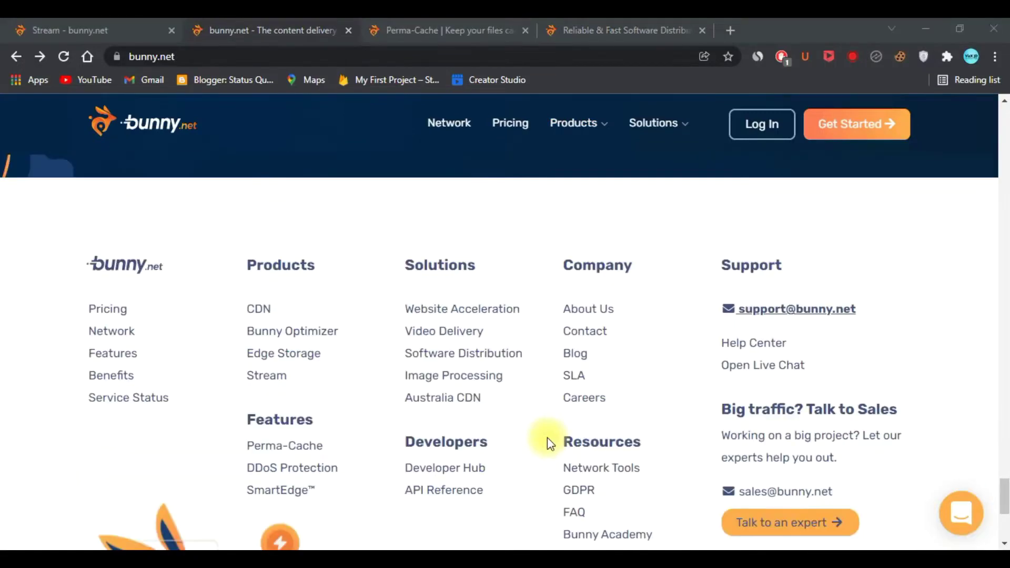
left_click(448, 332)
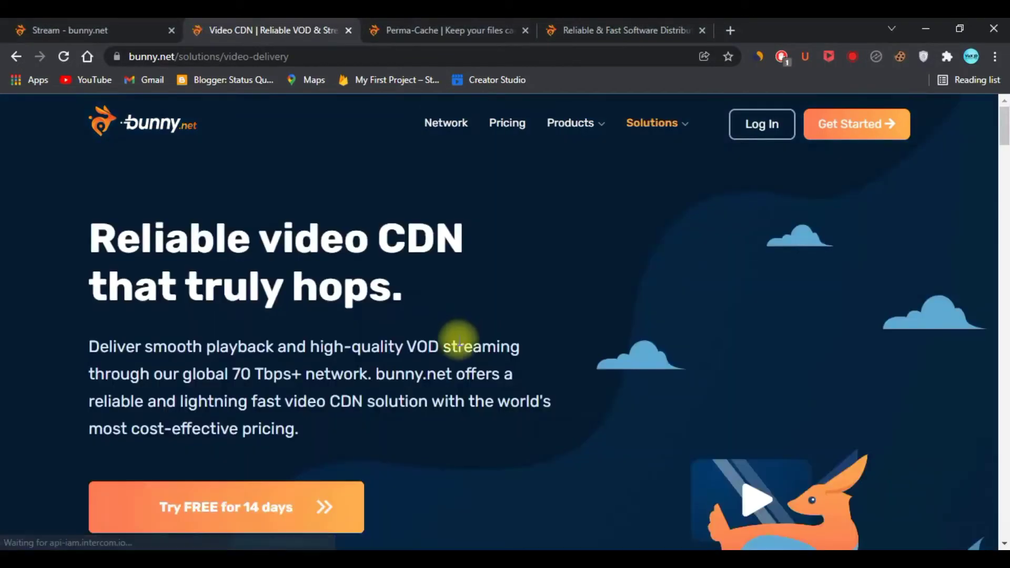
scroll(479, 343, "down", 2)
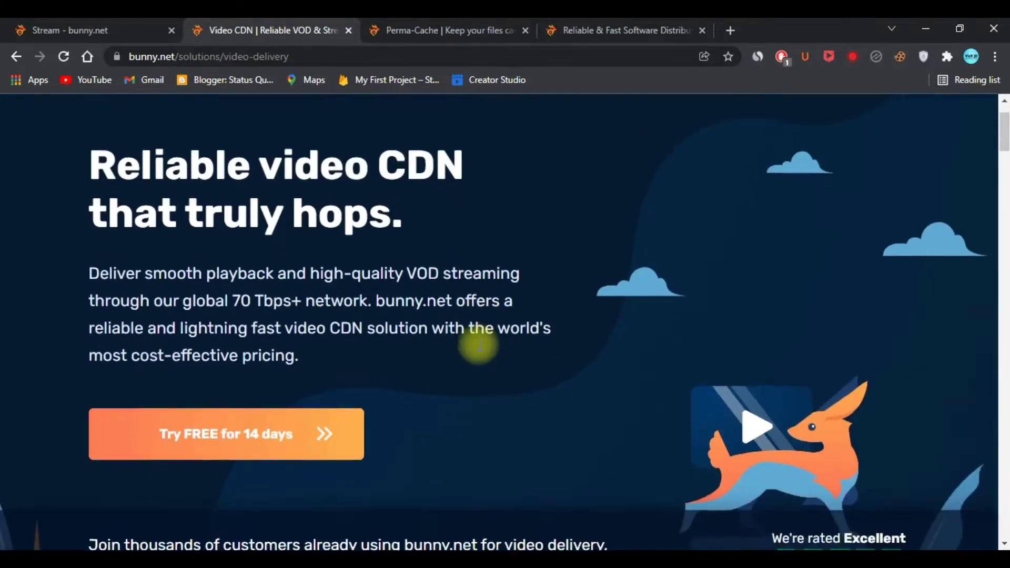
scroll(480, 346, "up", 2)
scroll(479, 345, "down", 1)
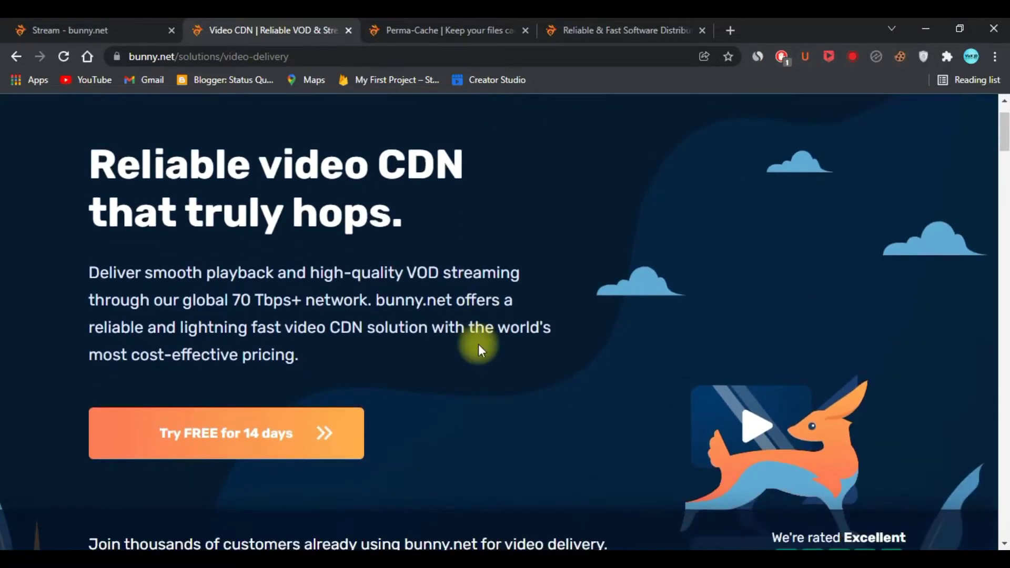
scroll(478, 345, "down", 6)
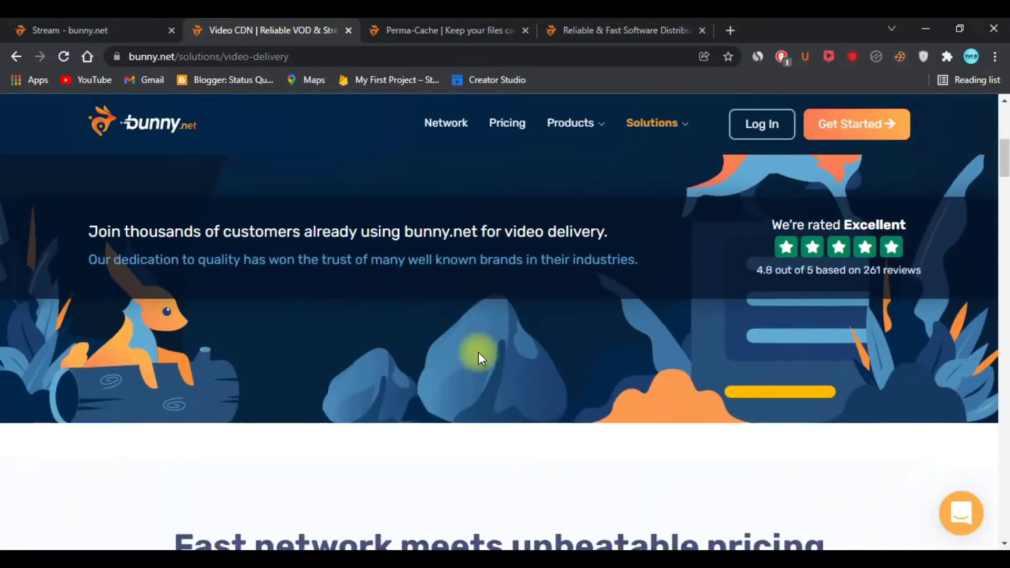
scroll(479, 355, "down", 7)
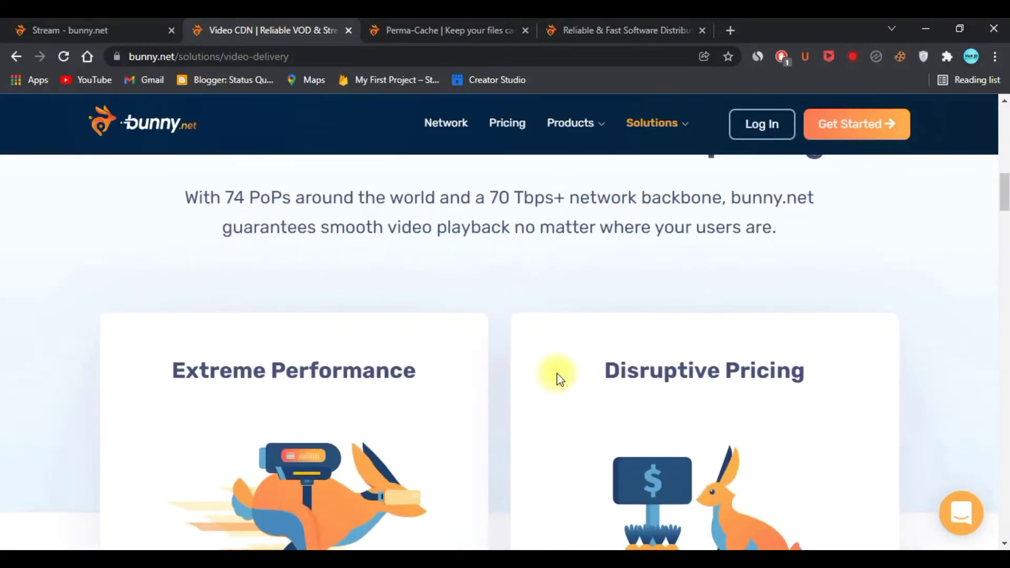
scroll(536, 411, "down", 12)
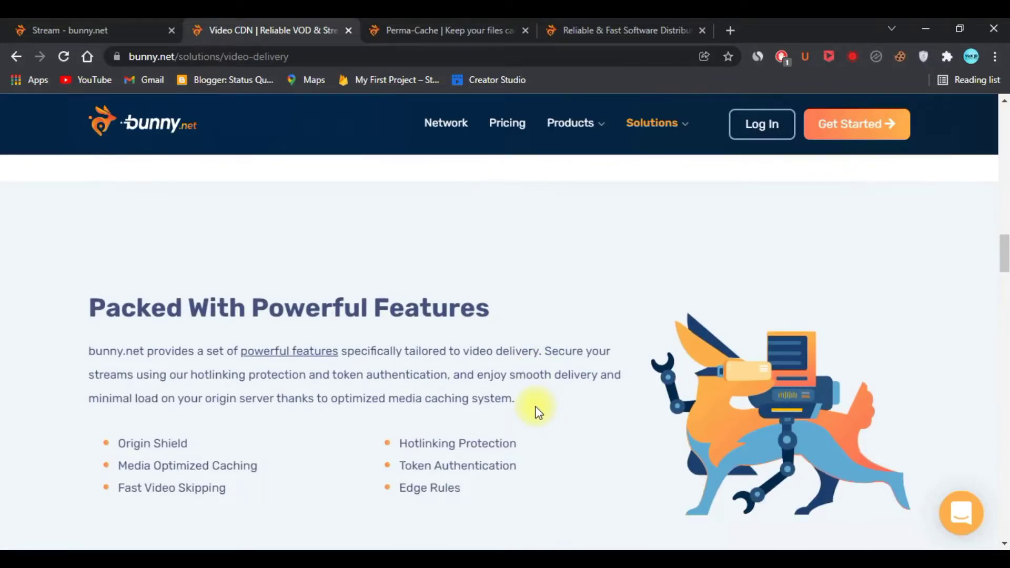
scroll(537, 411, "down", 1)
scroll(538, 411, "down", 15)
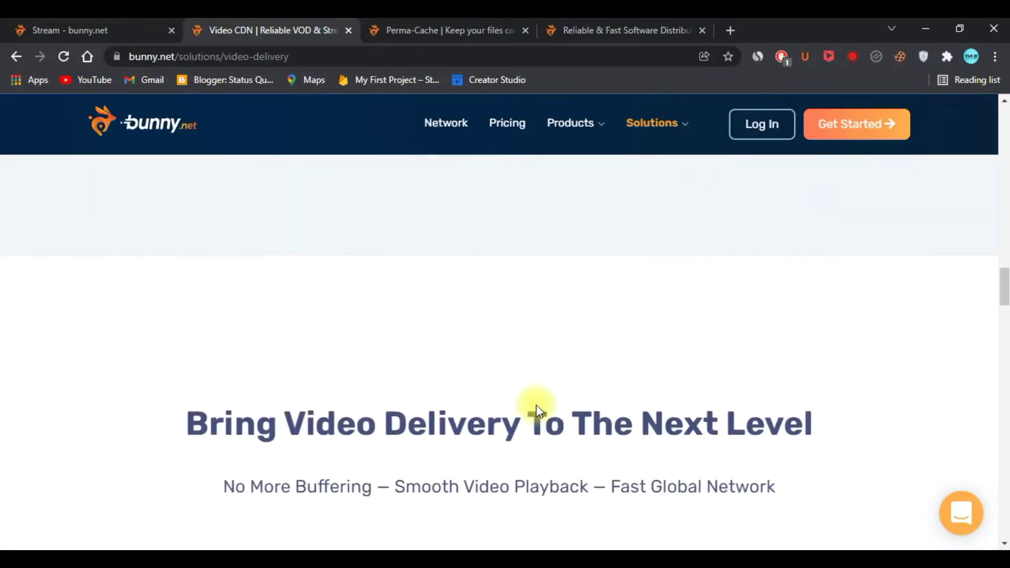
scroll(535, 405, "down", 5)
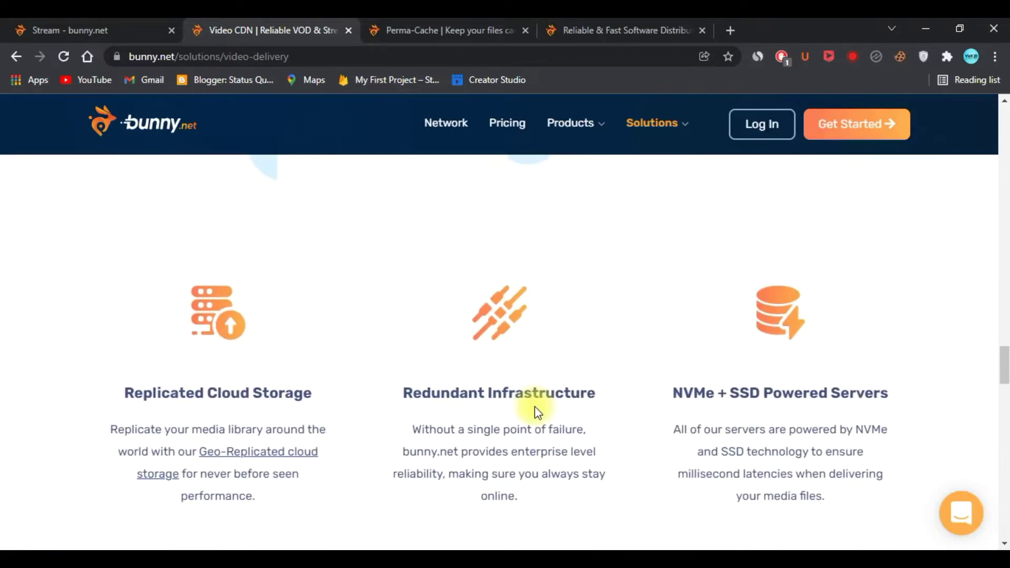
scroll(535, 406, "down", 10)
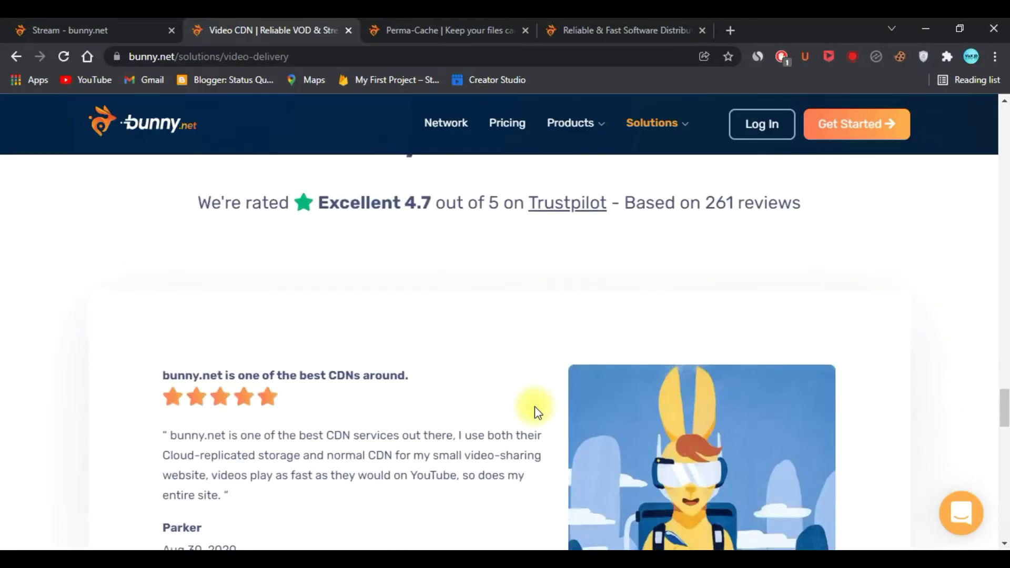
scroll(534, 406, "down", 5)
scroll(535, 406, "up", 8)
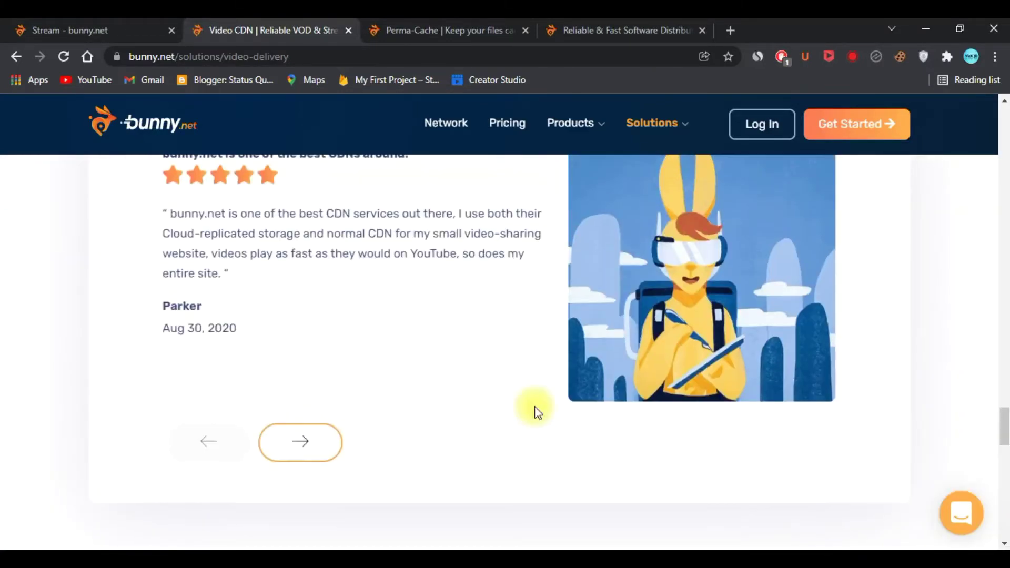
scroll(535, 407, "up", 10)
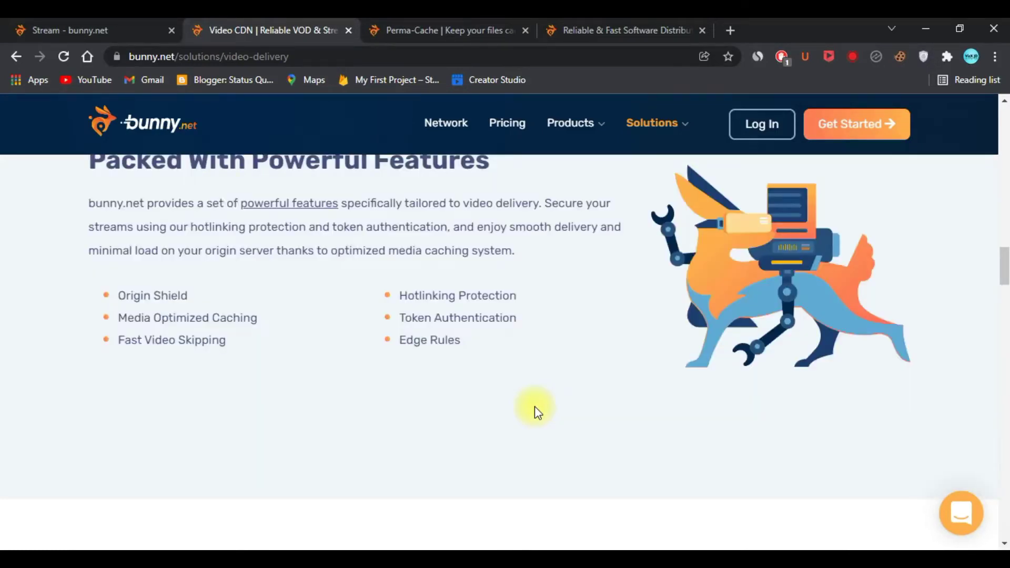
scroll(534, 406, "up", 8)
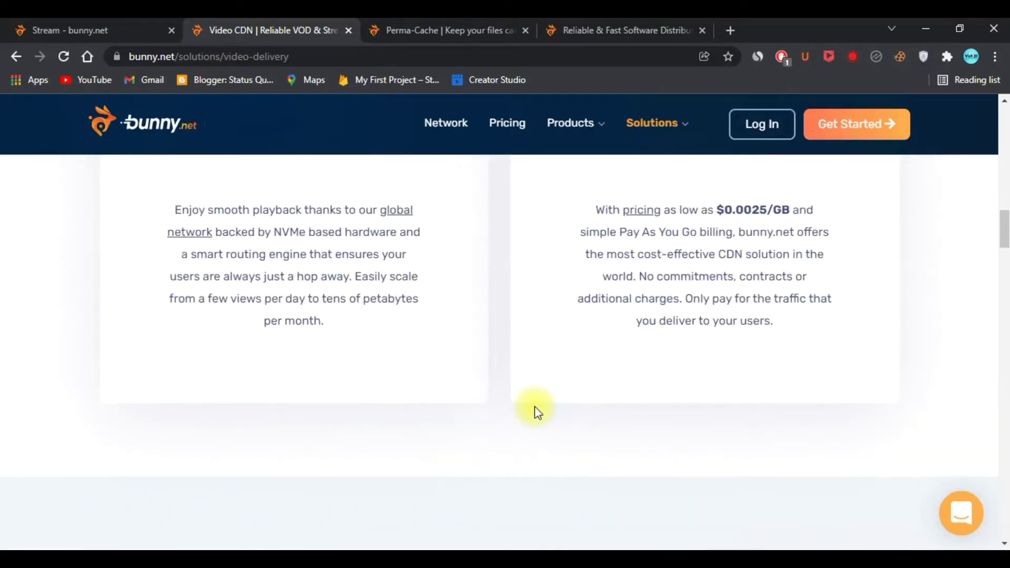
scroll(534, 406, "up", 10)
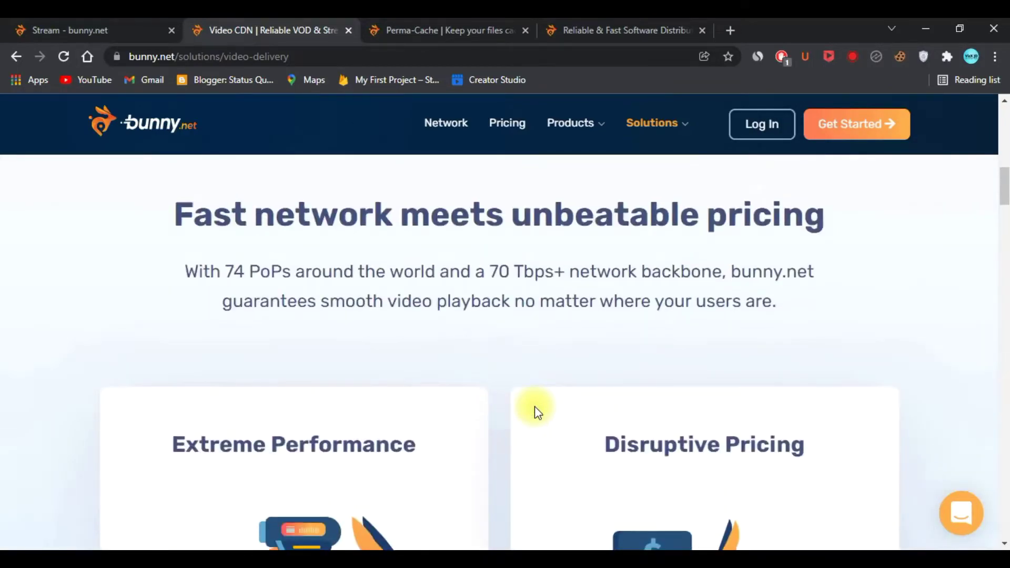
scroll(535, 407, "up", 5)
scroll(535, 406, "down", 5)
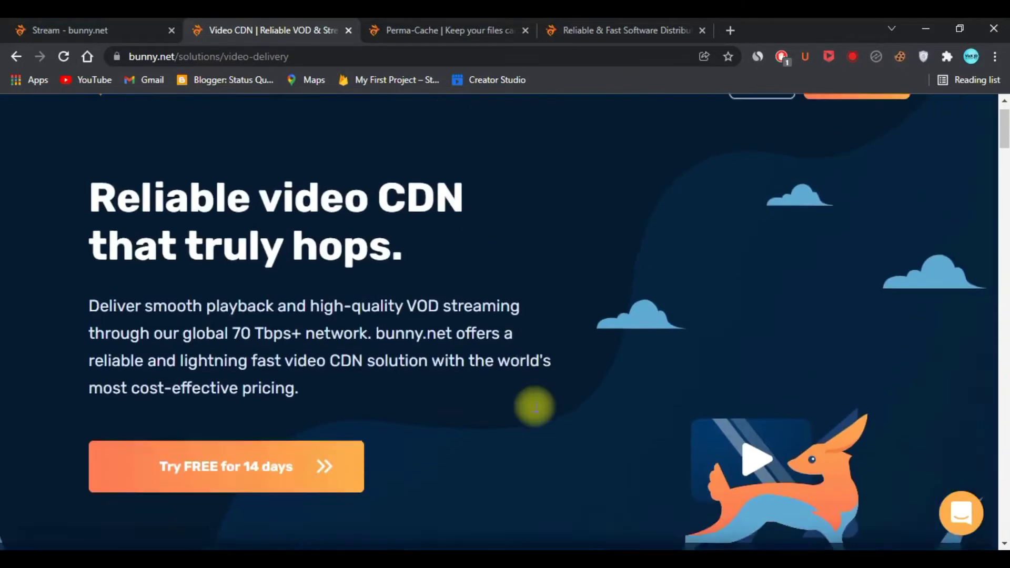
scroll(534, 406, "down", 8)
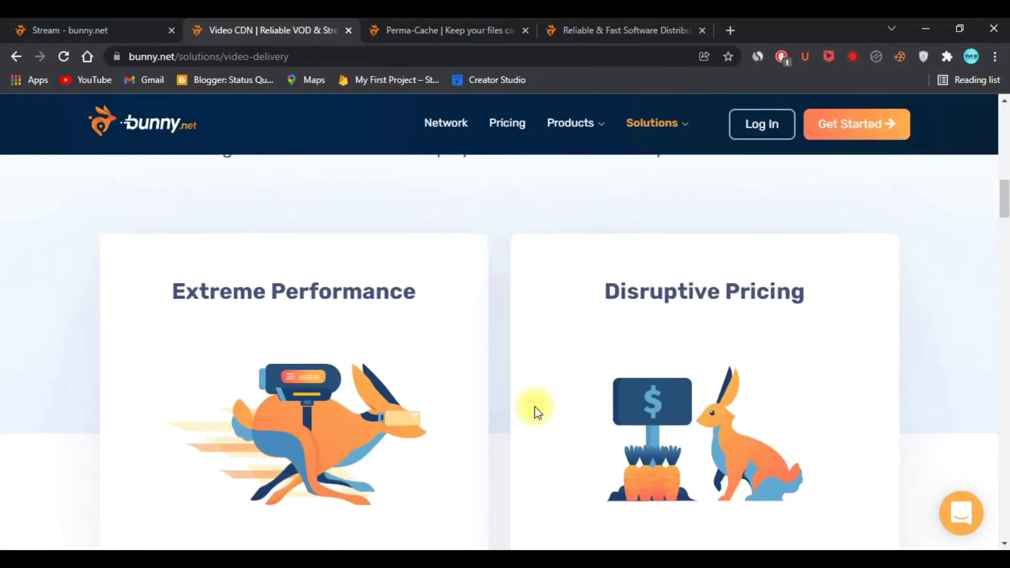
scroll(535, 406, "down", 8)
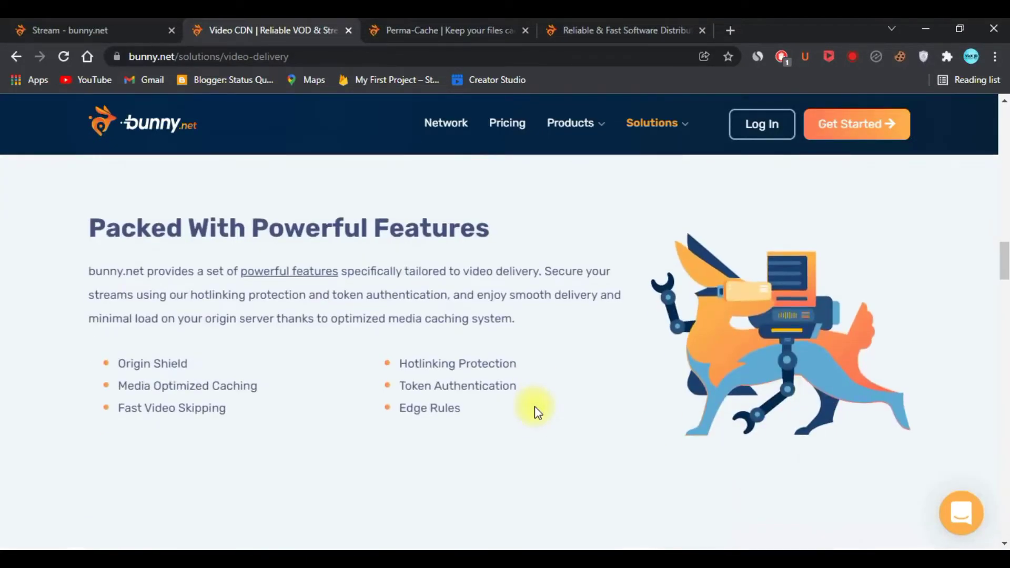
scroll(535, 407, "down", 2)
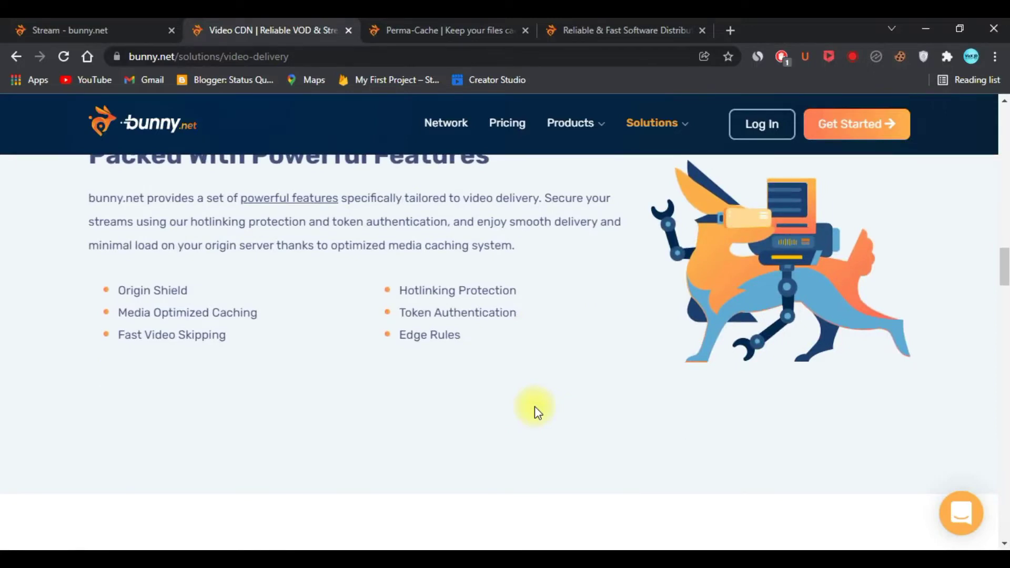
scroll(535, 406, "down", 6)
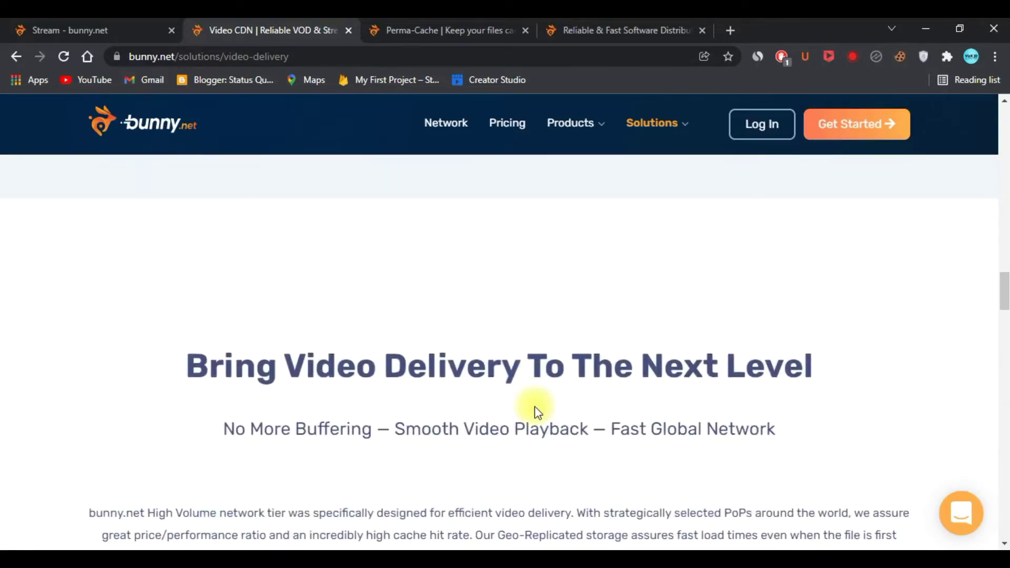
scroll(535, 406, "down", 3)
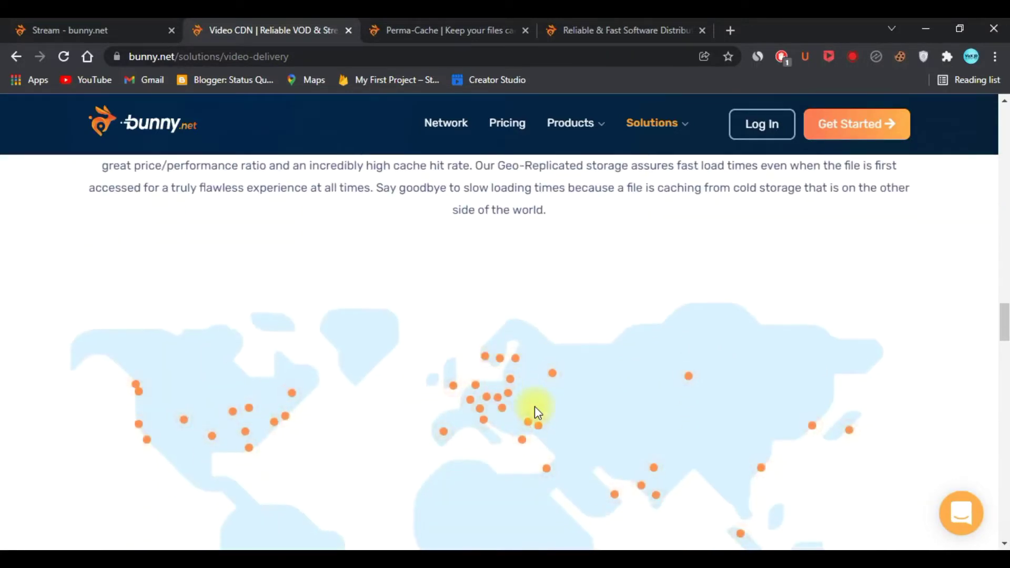
scroll(535, 406, "down", 4)
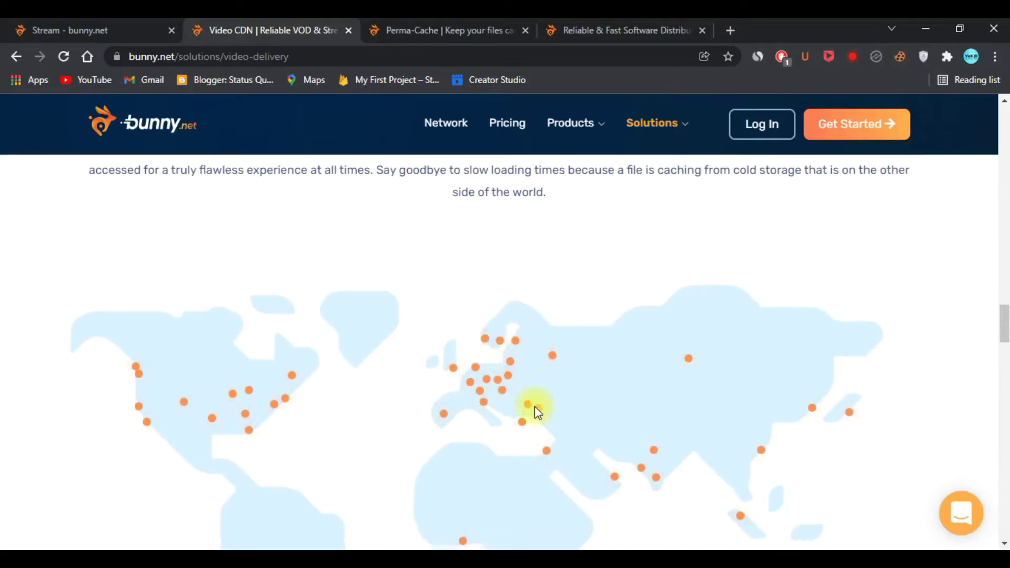
scroll(534, 406, "down", 9)
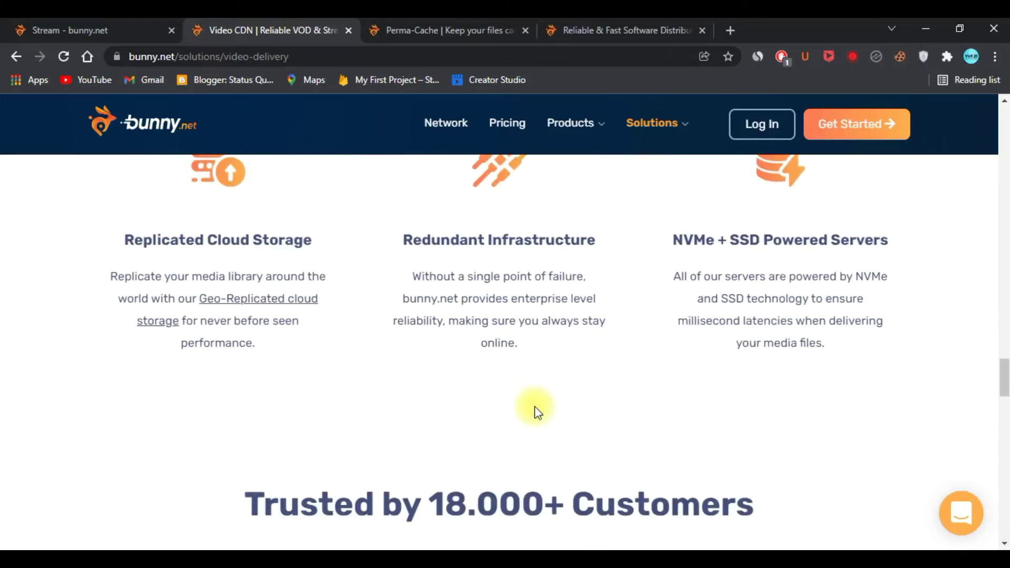
scroll(535, 407, "down", 3)
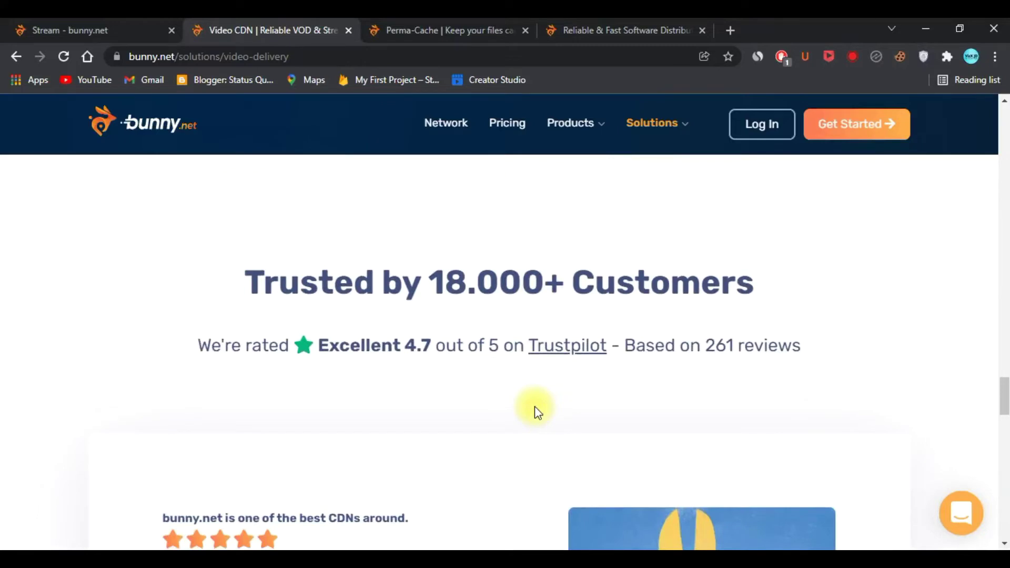
key("ctrl+shift+n")
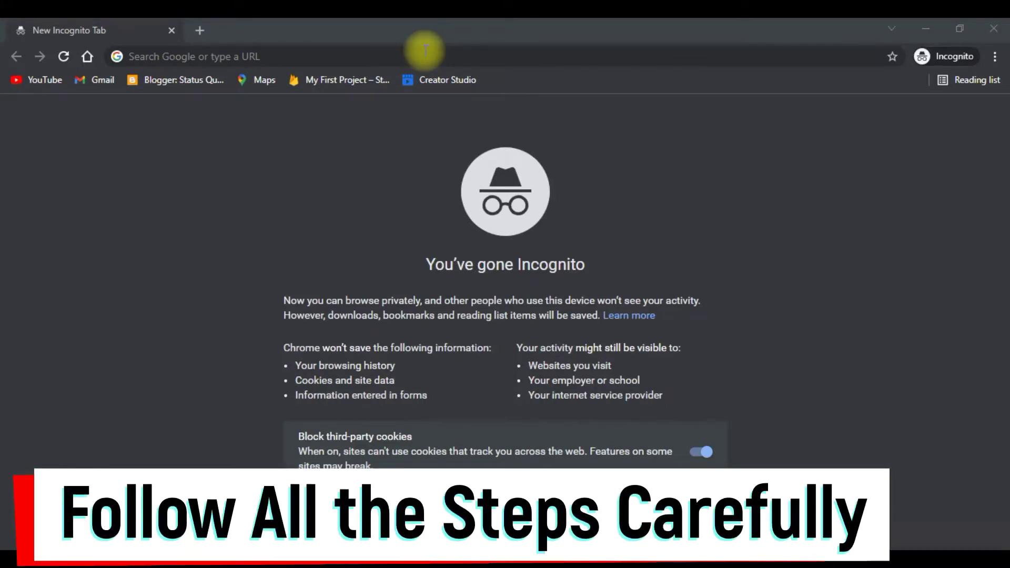
Step: Load gplsoft.net/bunnycdn in the incognito window
left_click(426, 51)
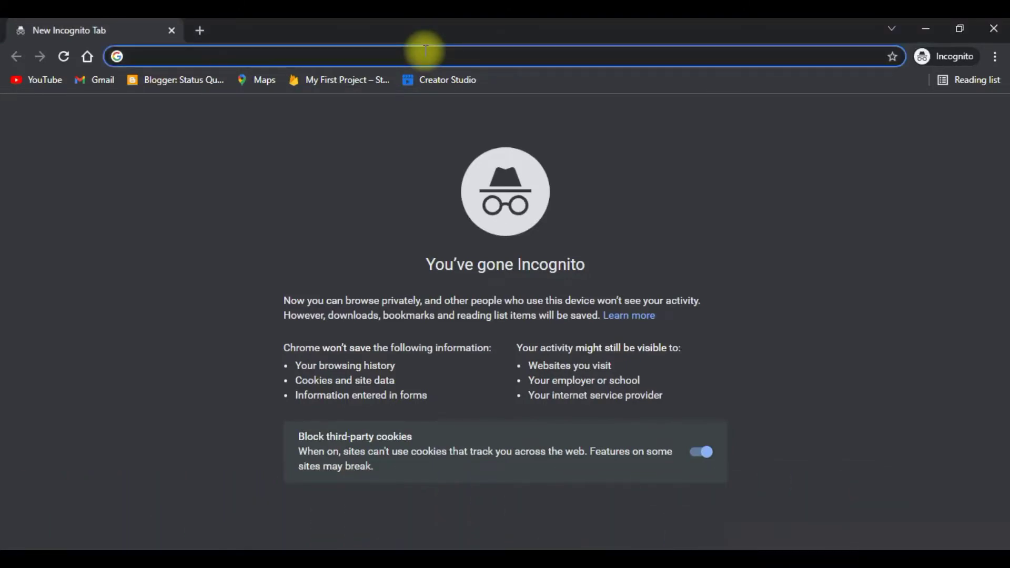
type("gplsof")
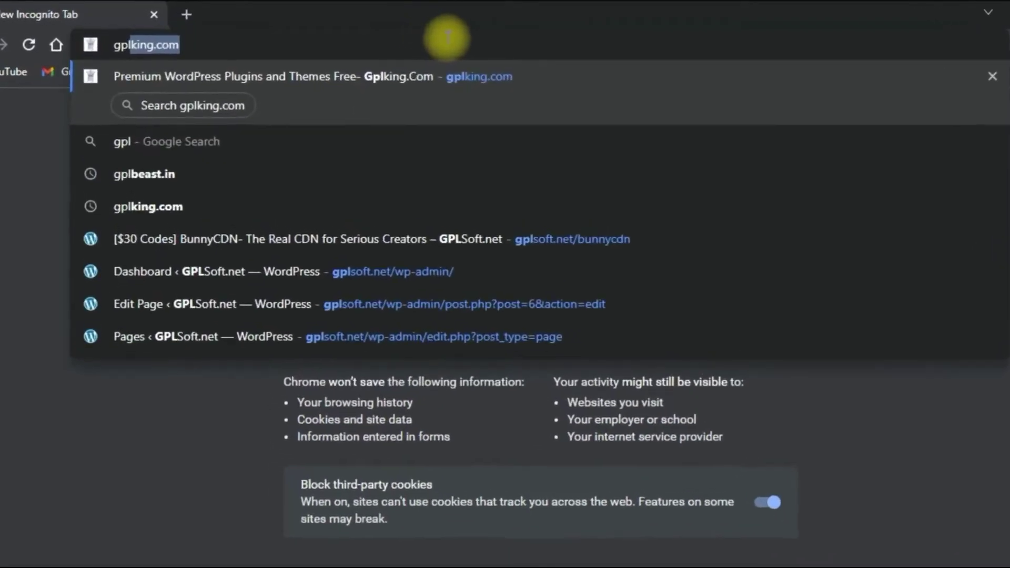
type("t.n")
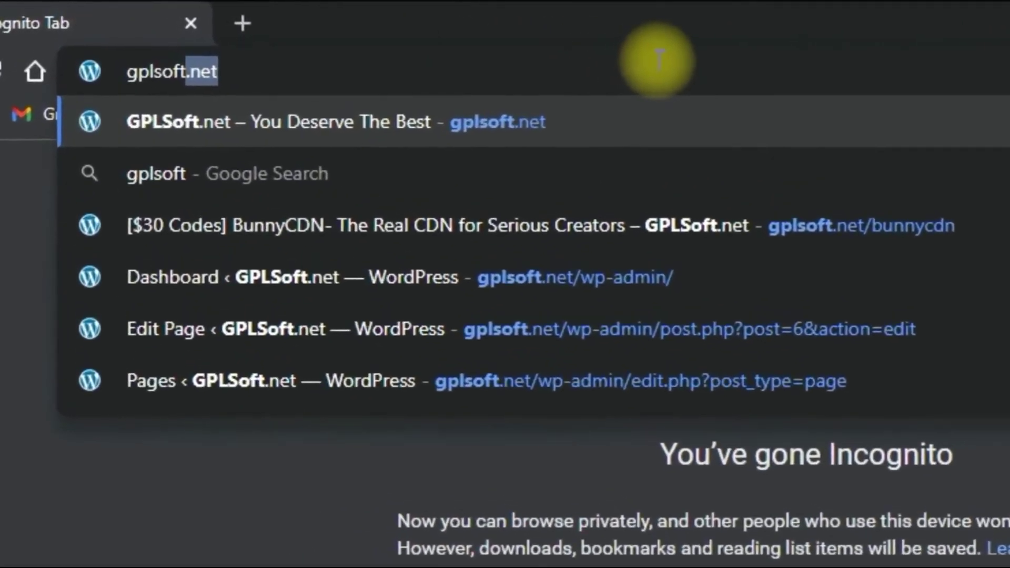
type("et/")
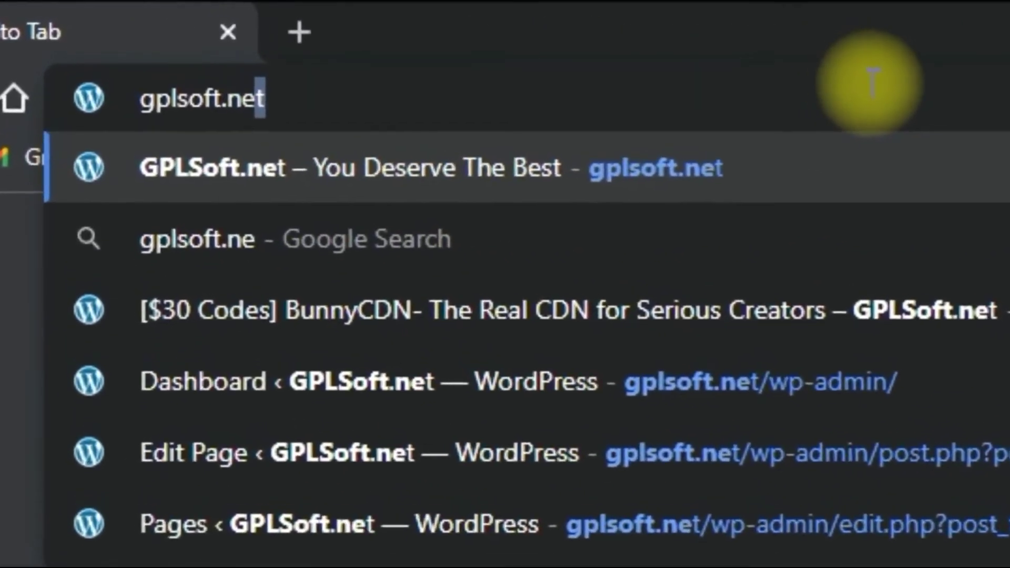
type("bunnyc")
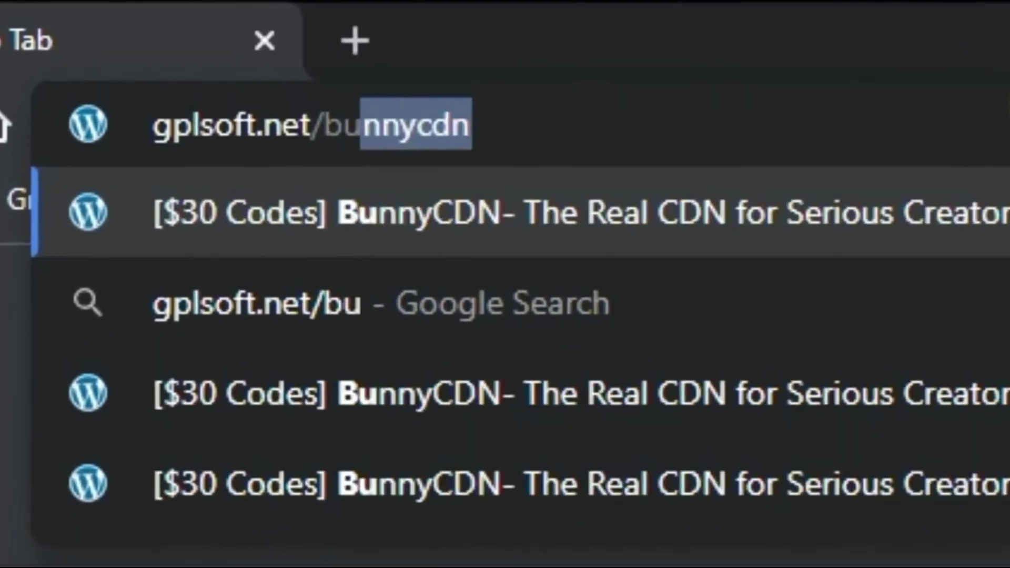
type("dn")
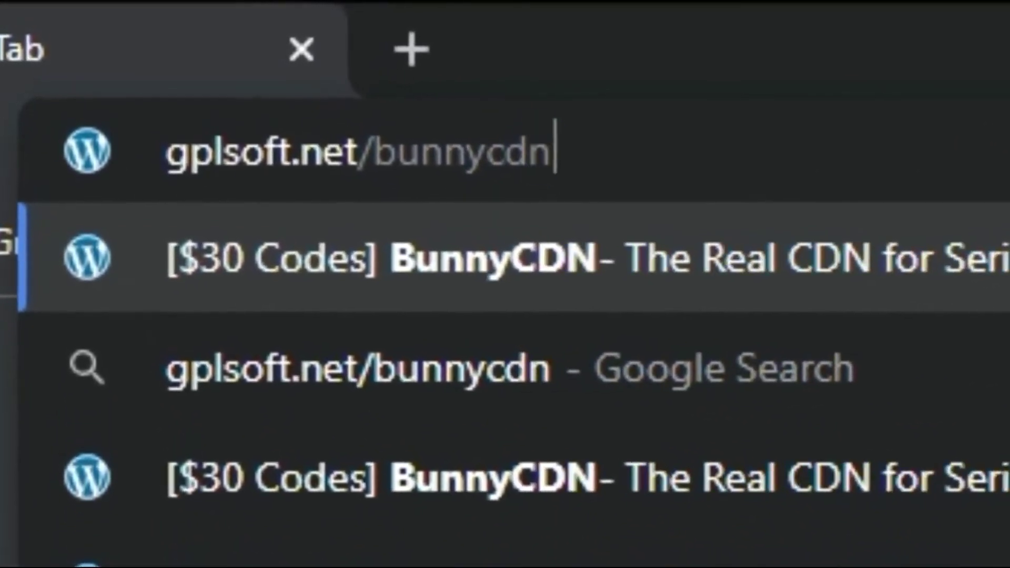
key("Return")
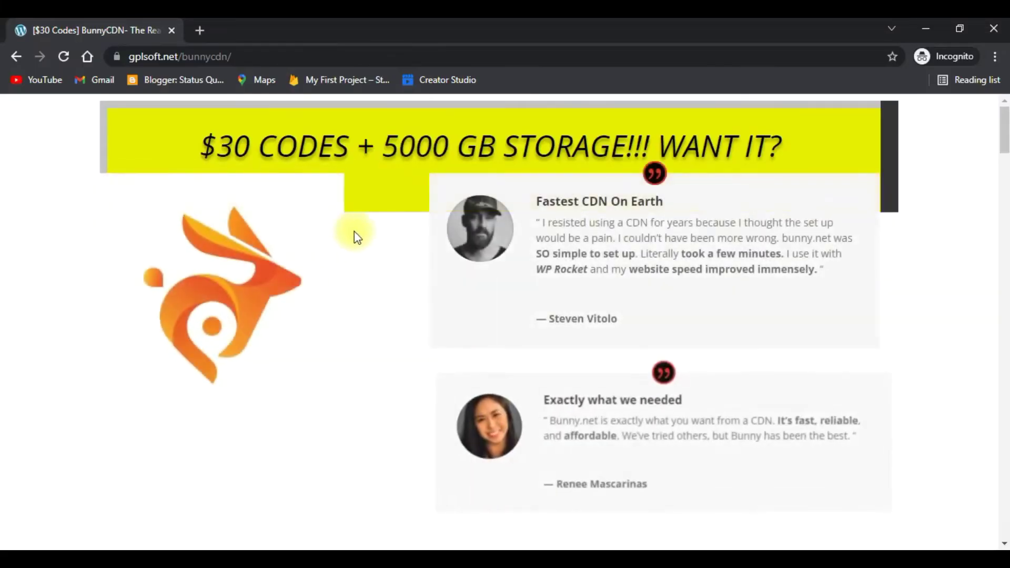
scroll(390, 294, "down", 1)
scroll(390, 295, "down", 1)
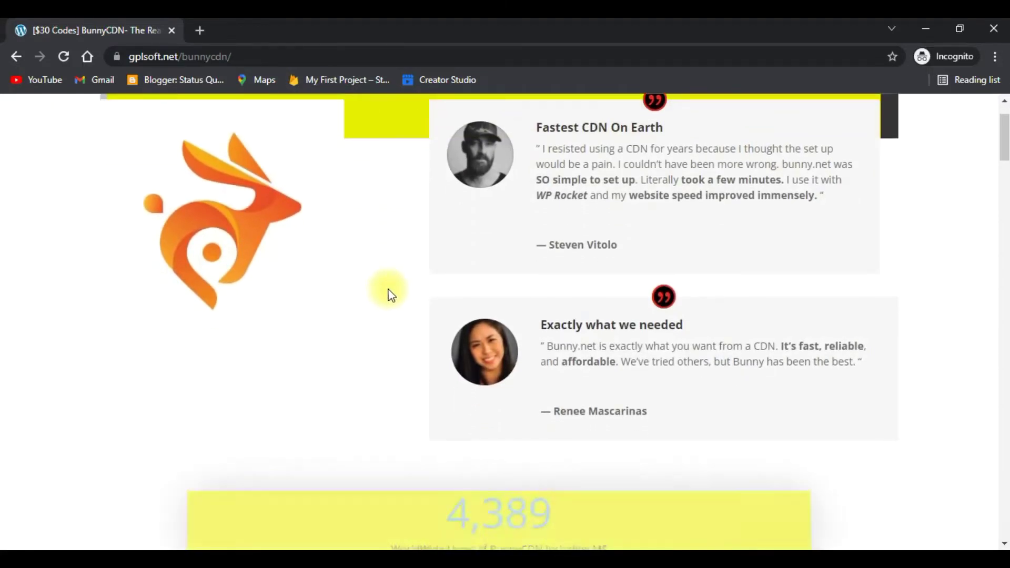
scroll(391, 294, "up", 1)
scroll(390, 295, "down", 5)
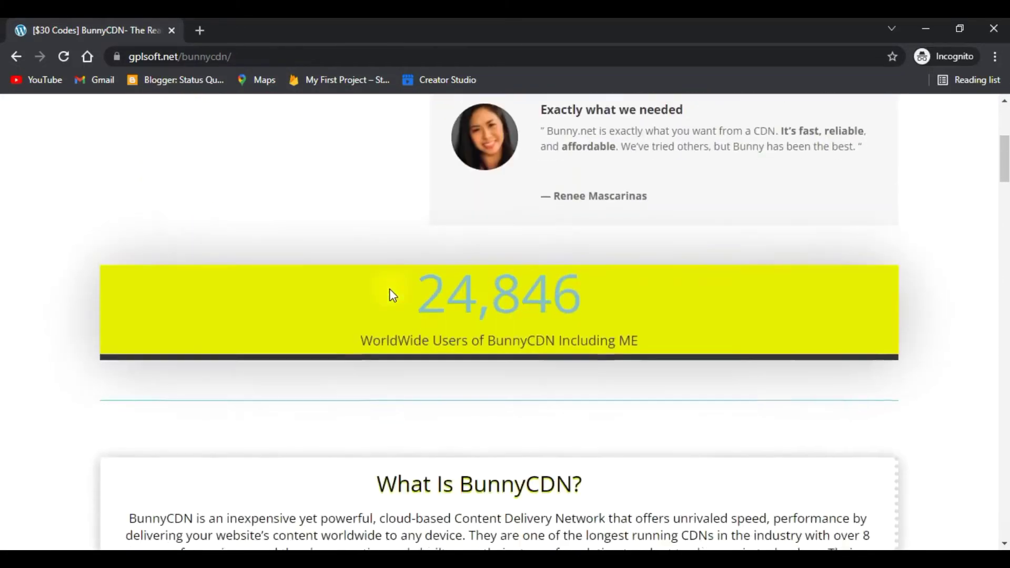
scroll(390, 294, "down", 2)
scroll(392, 294, "down", 4)
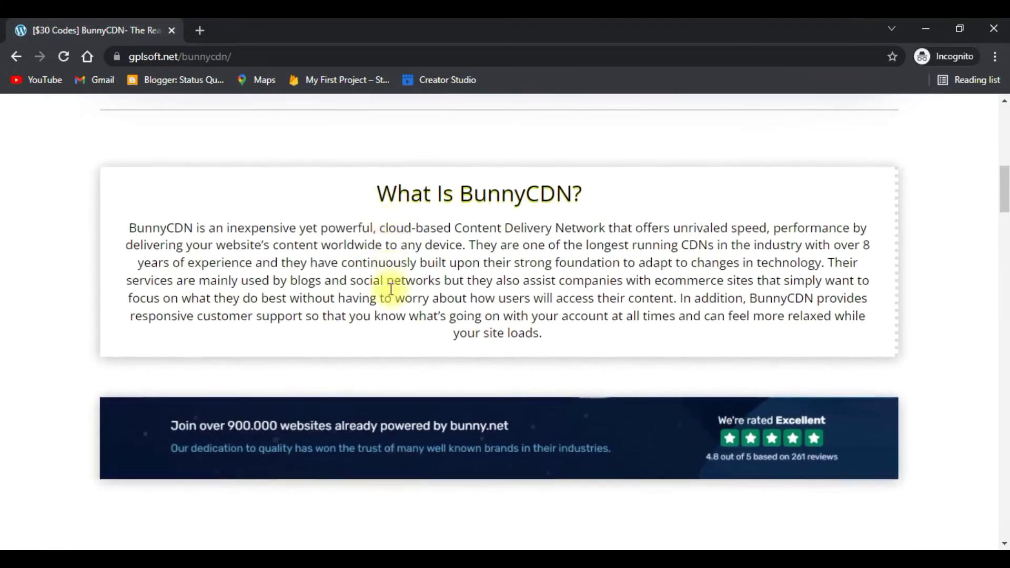
scroll(391, 289, "down", 4)
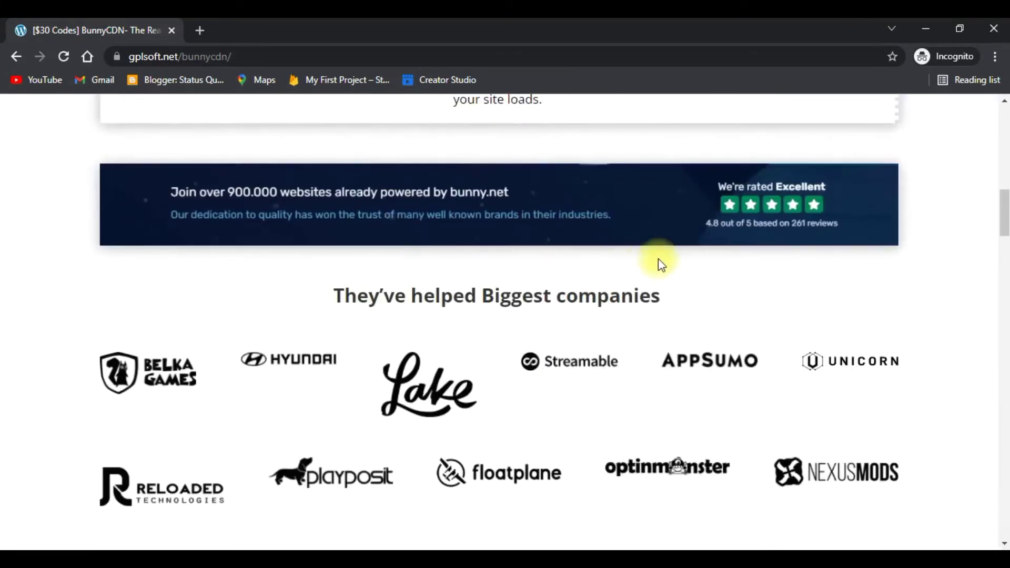
scroll(670, 295, "down", 4)
scroll(670, 303, "down", 4)
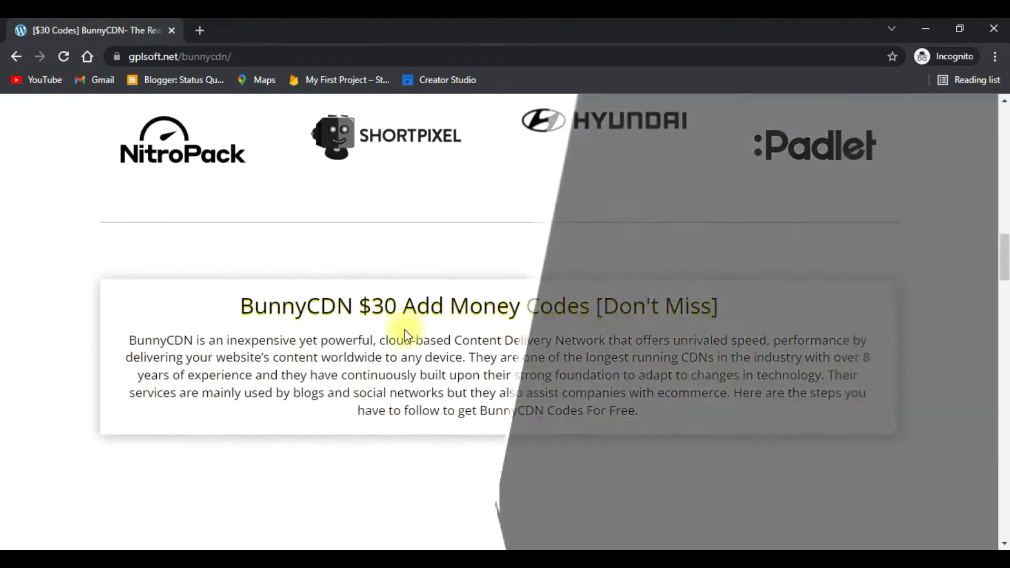
scroll(657, 379, "down", 3)
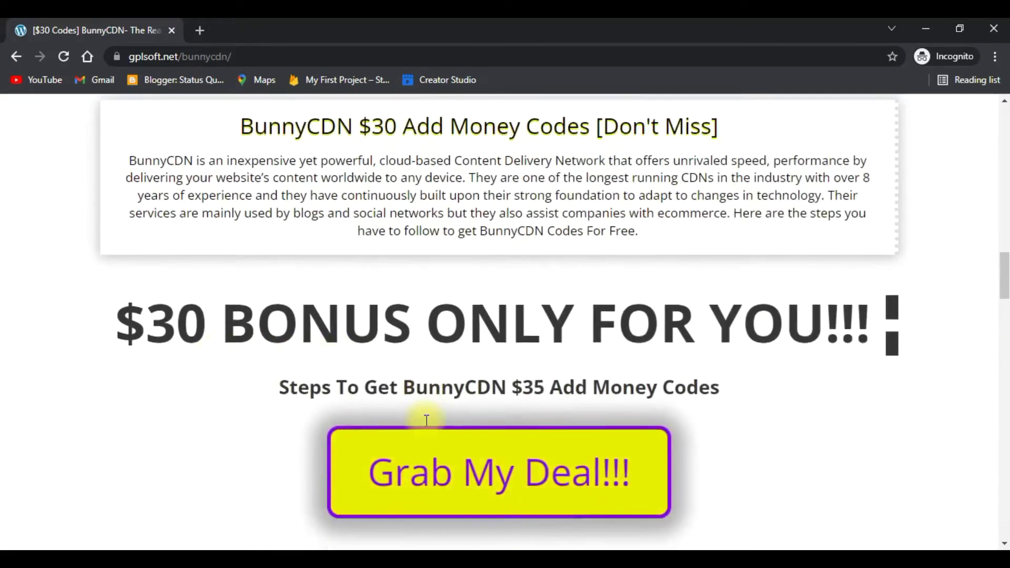
scroll(424, 421, "down", 3)
scroll(424, 422, "up", 1)
left_click_drag(279, 272, 716, 270)
left_click(788, 289)
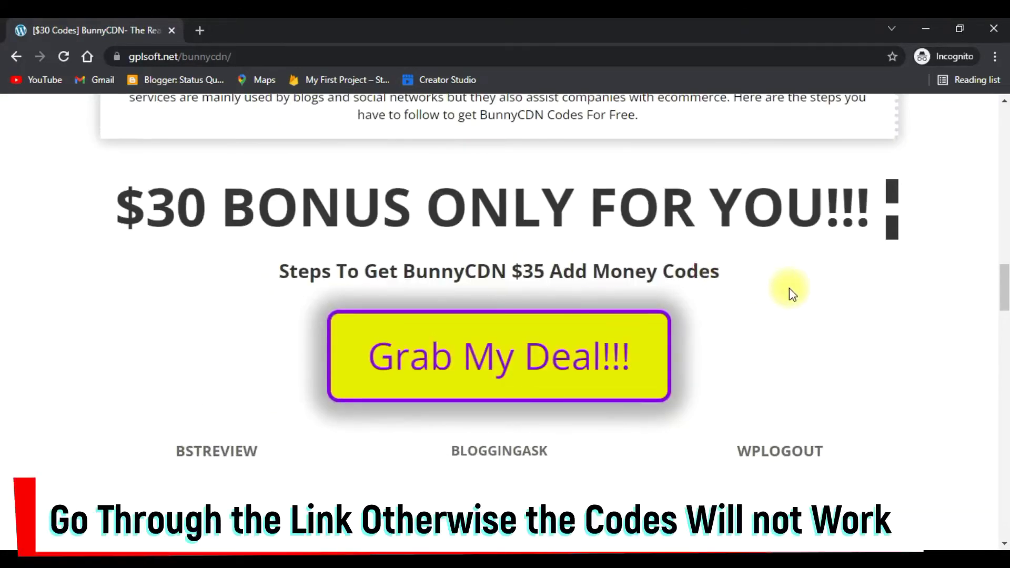
scroll(792, 291, "down", 1)
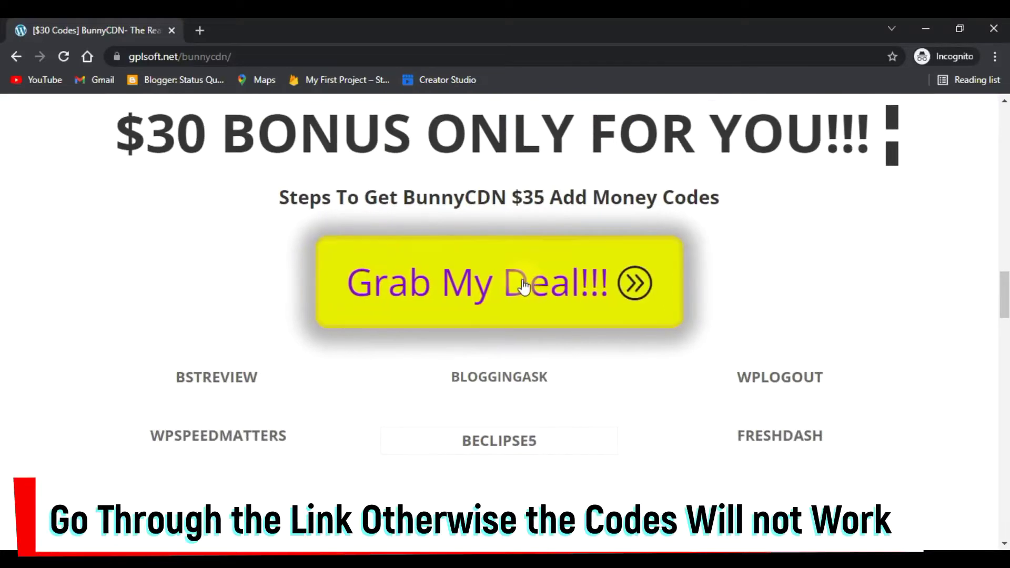
Step: Follow the deal's referral link to bunny.net and start signing up for an account
left_click(572, 297)
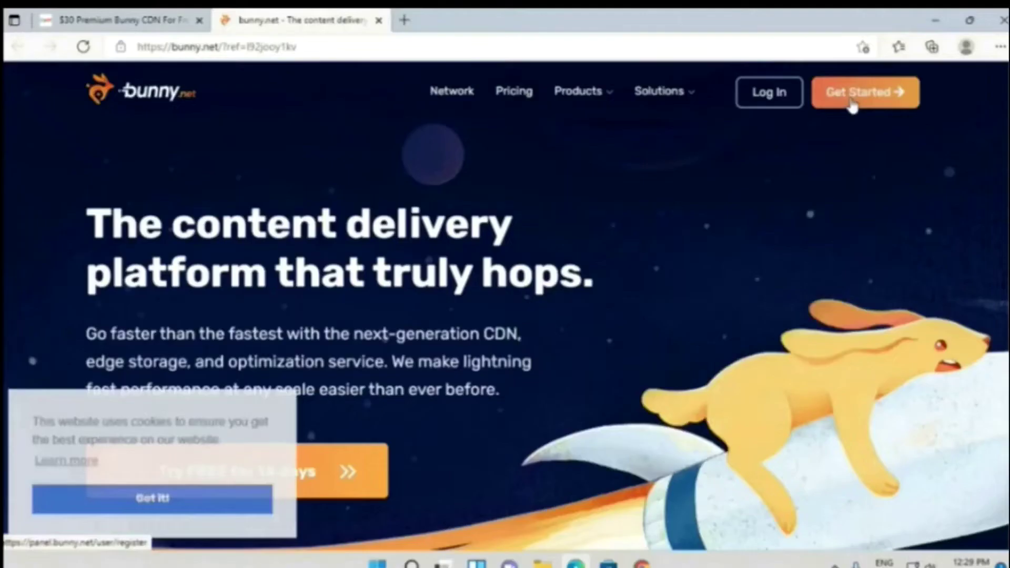
left_click(852, 105)
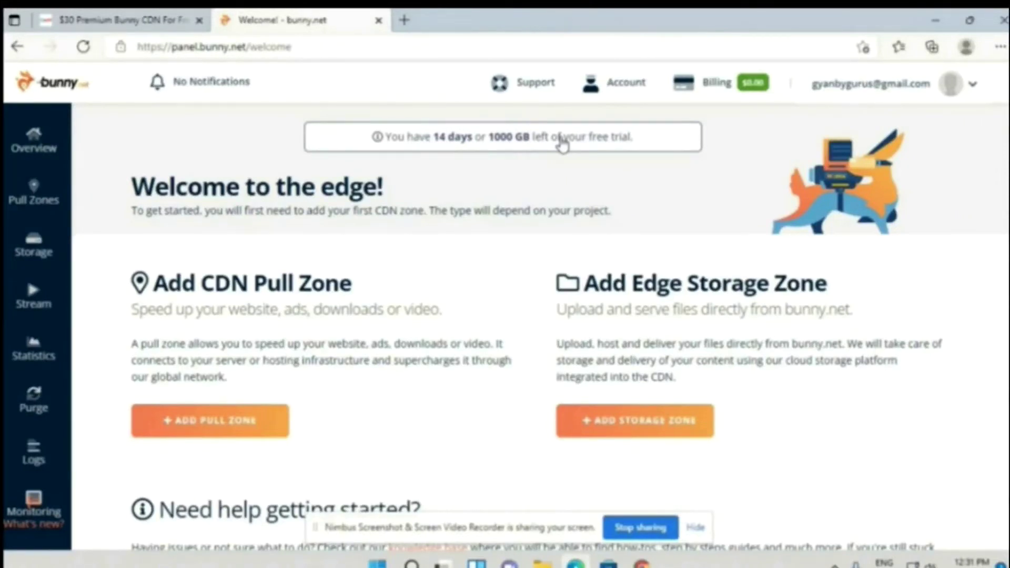
Step: Check the Email Address Not Verified warning in Account, confirm the email in Chrome, then open Billing
left_click(628, 91)
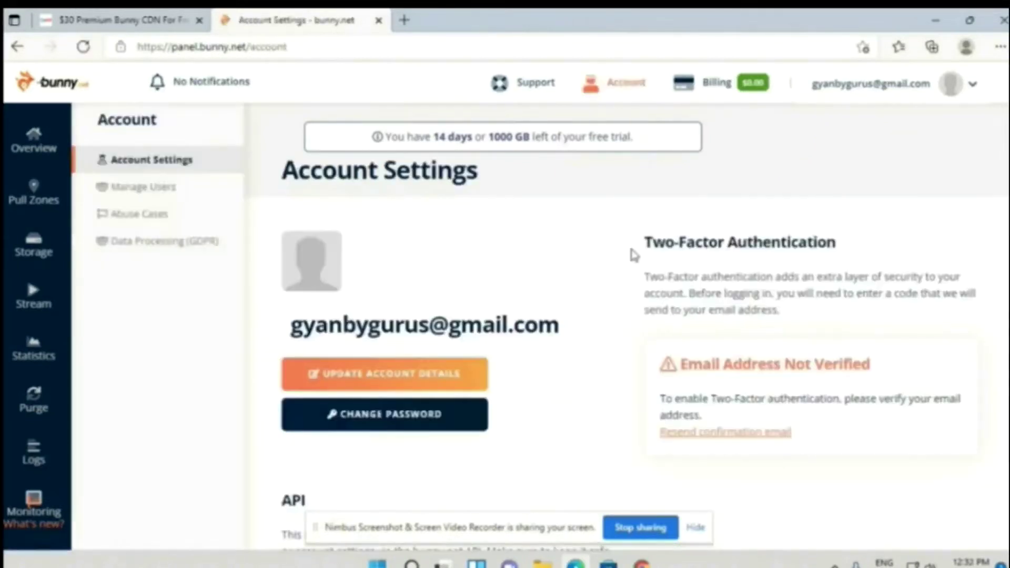
scroll(631, 250, "down", 4)
scroll(632, 251, "up", 4)
left_click_drag(681, 365, 890, 364)
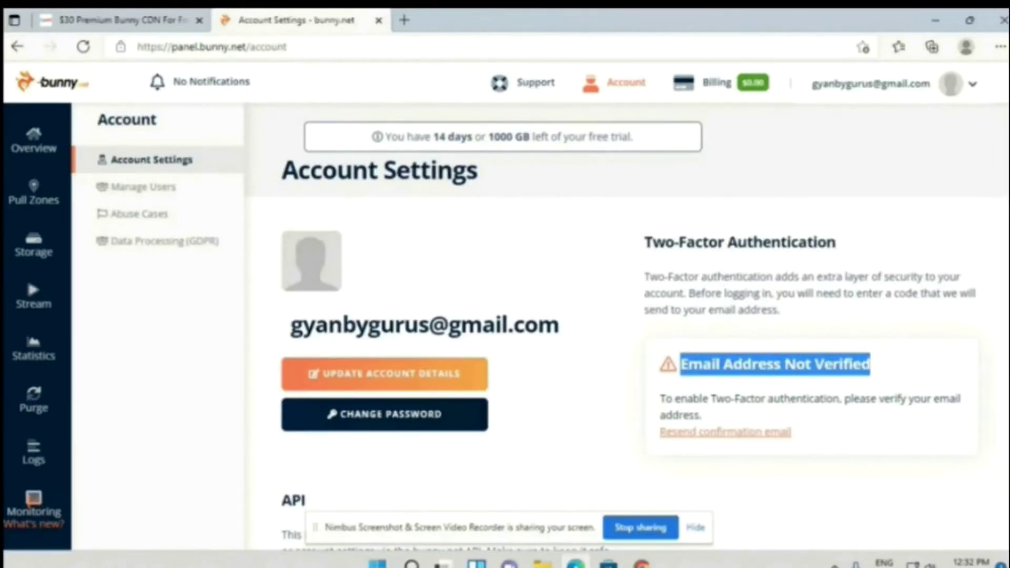
left_click(657, 564)
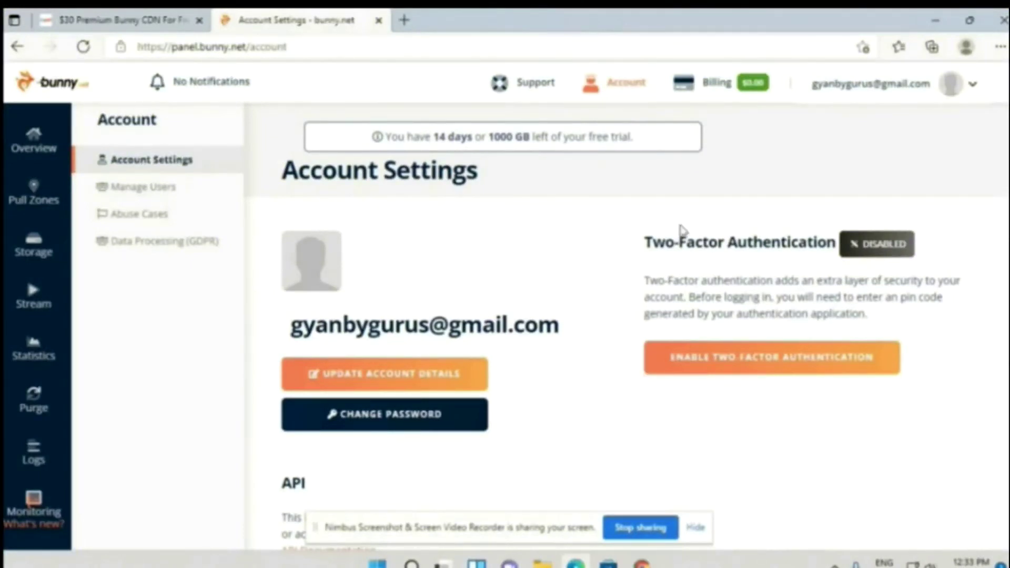
left_click(737, 85)
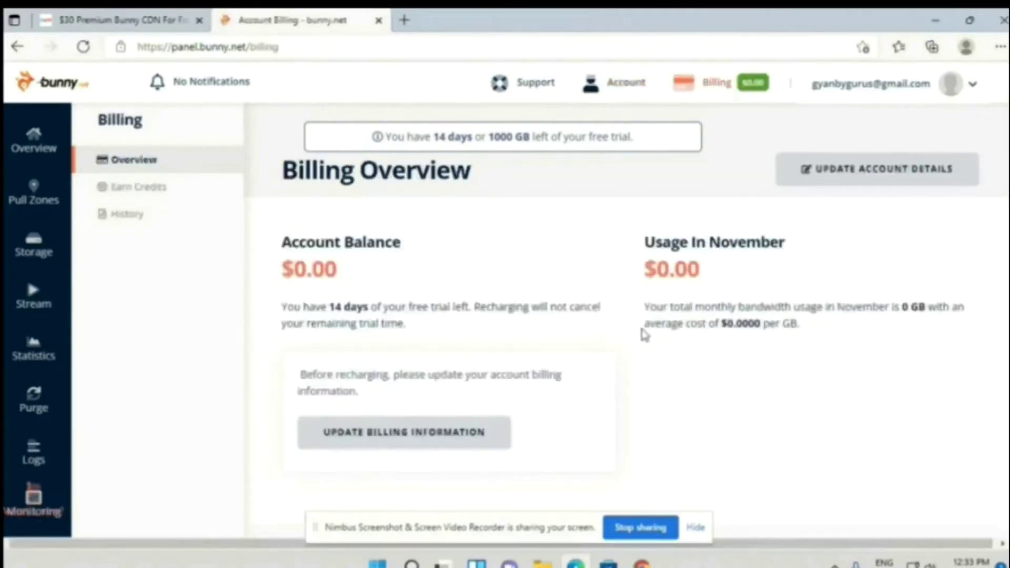
Step: In the billing information form, enter the first name, last name and billing e-mail
scroll(643, 334, "down", 2)
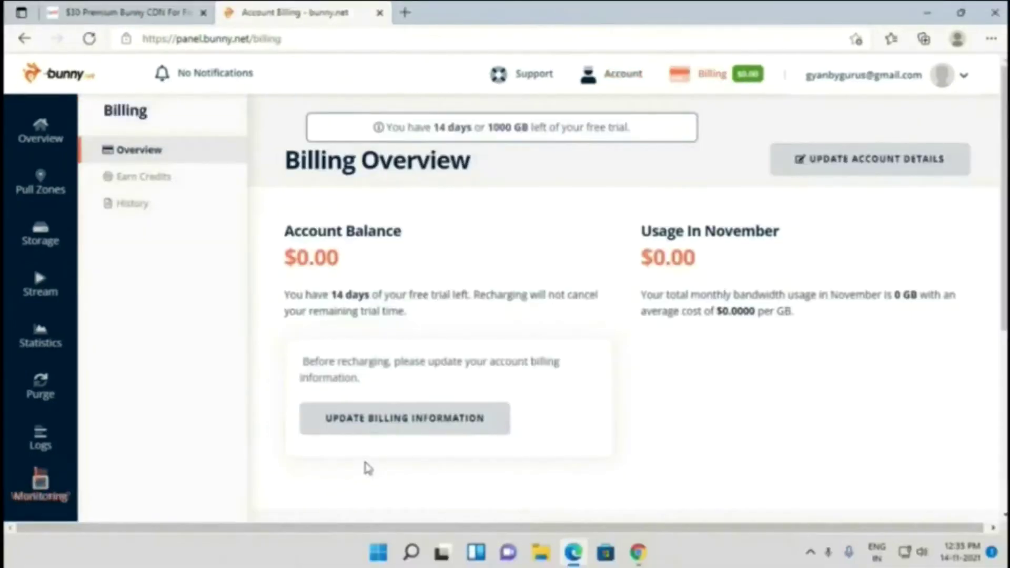
left_click(392, 430)
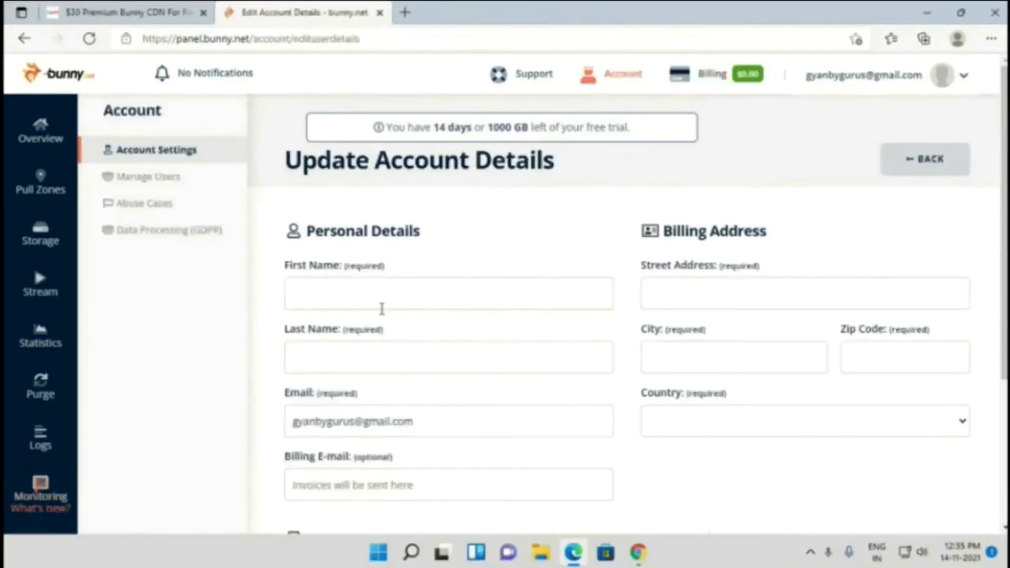
scroll(390, 321, "down", 2)
scroll(453, 354, "down", 2)
scroll(458, 360, "up", 3)
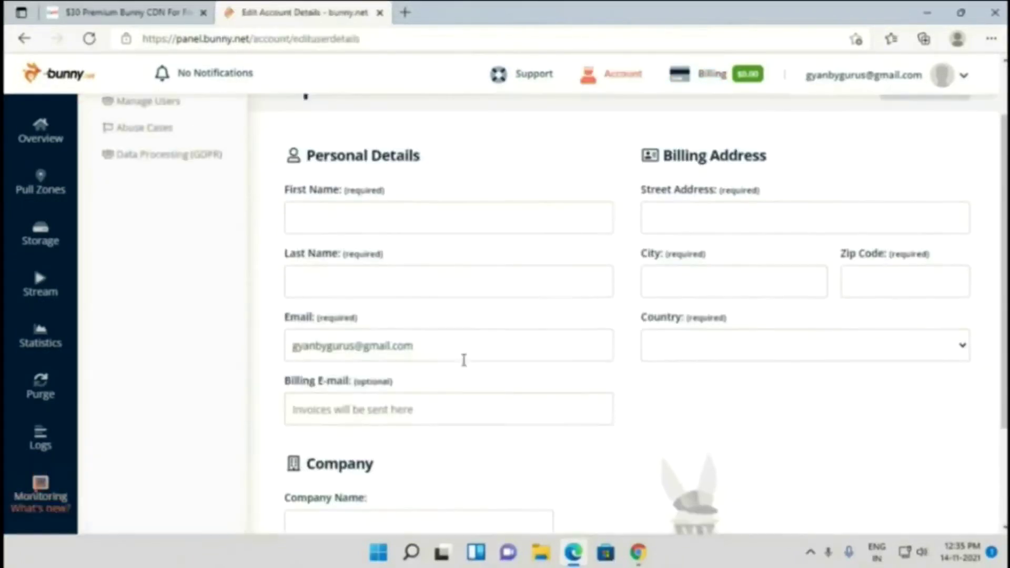
left_click(384, 231)
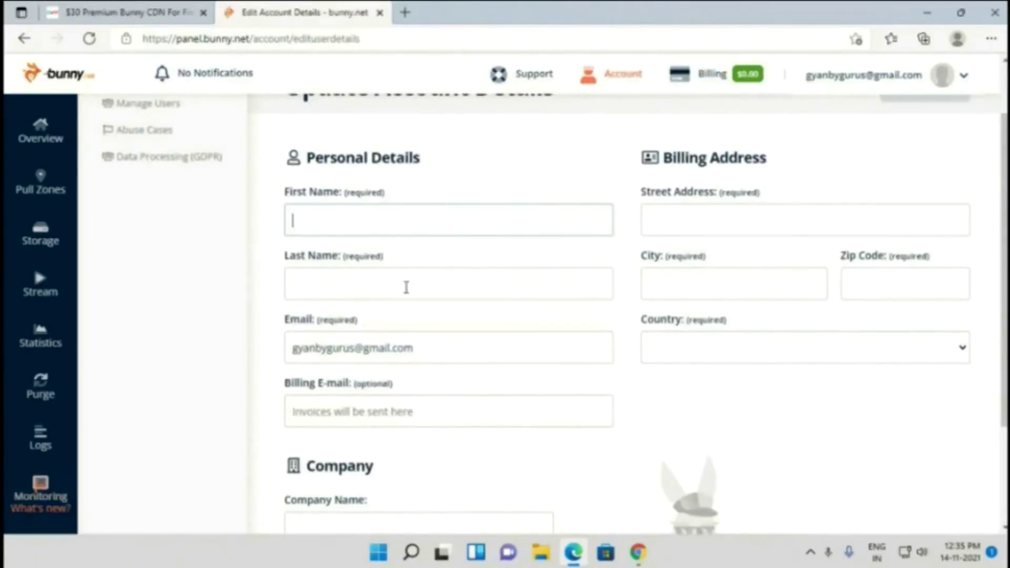
left_click(406, 287)
left_click(438, 352)
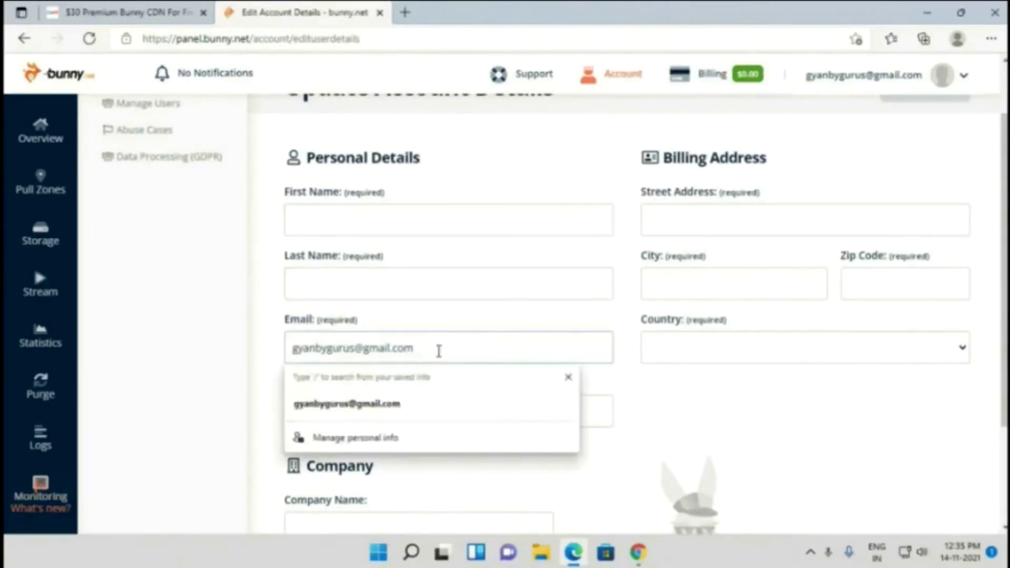
left_click(679, 375)
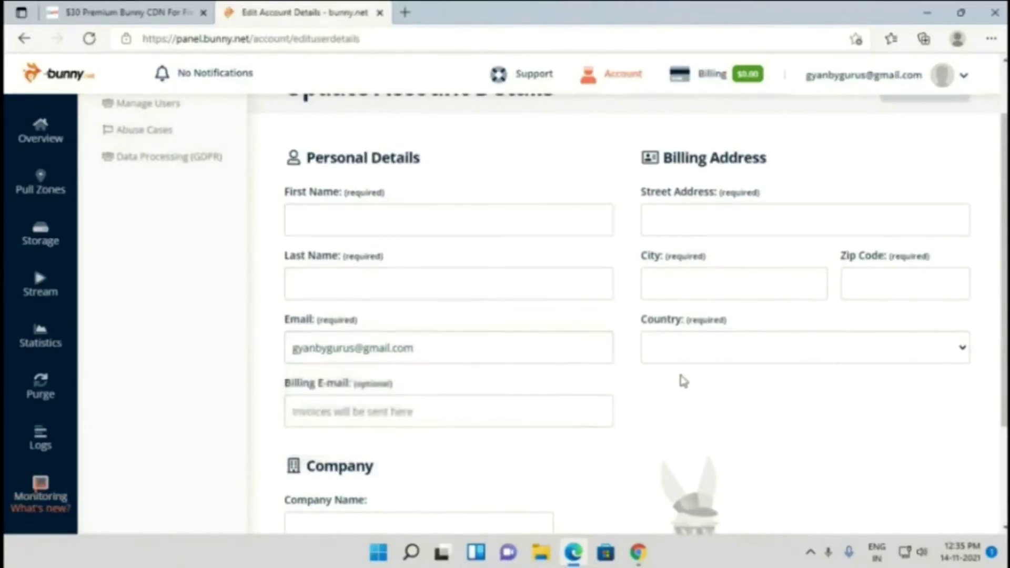
left_click(399, 418)
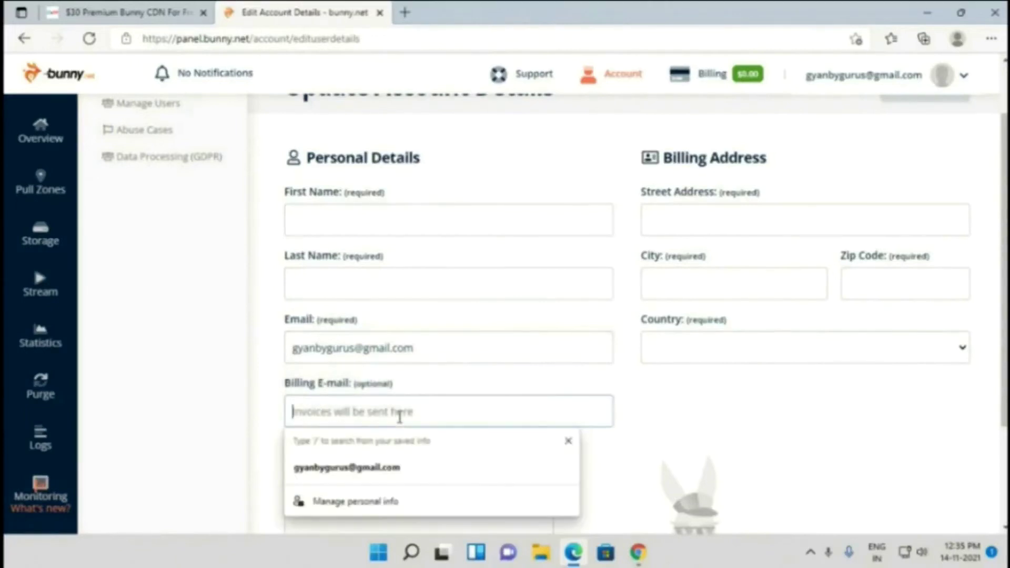
Step: Fill in the street address, city, zip code, country and company name
left_click(694, 229)
left_click(699, 273)
left_click(888, 284)
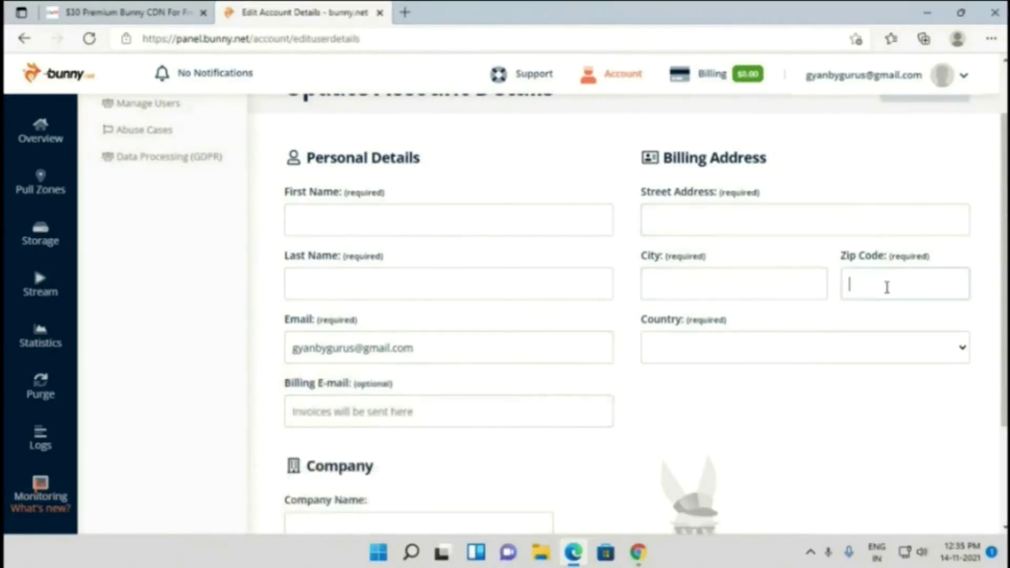
left_click(735, 356)
left_click(736, 359)
scroll(733, 356, "down", 3)
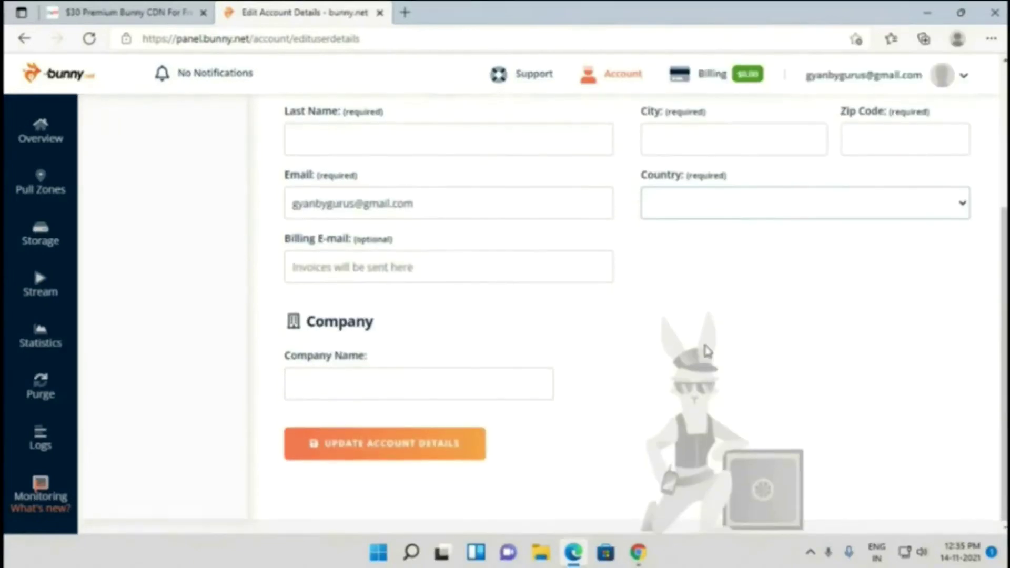
left_click(402, 393)
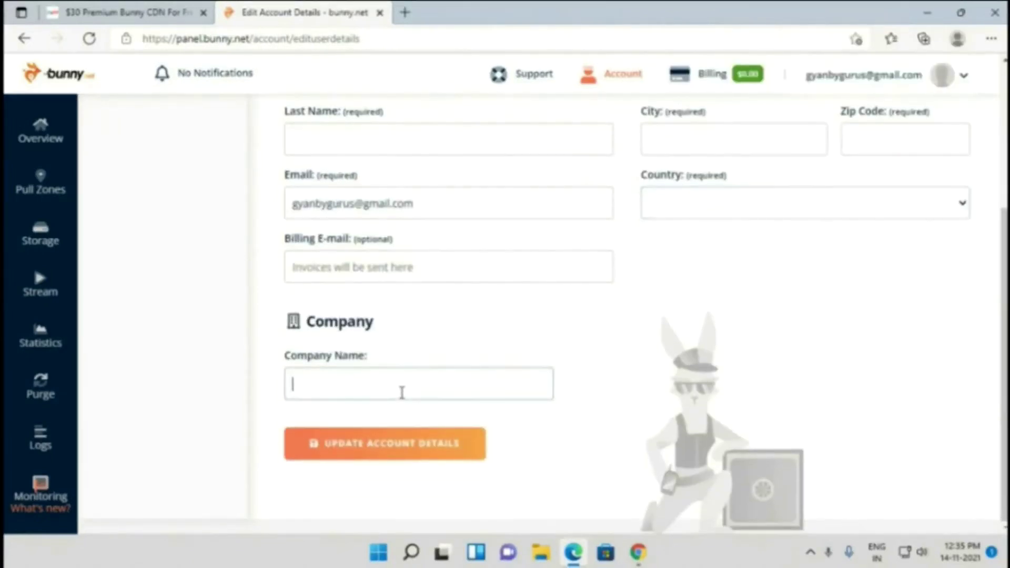
scroll(402, 393, "up", 1)
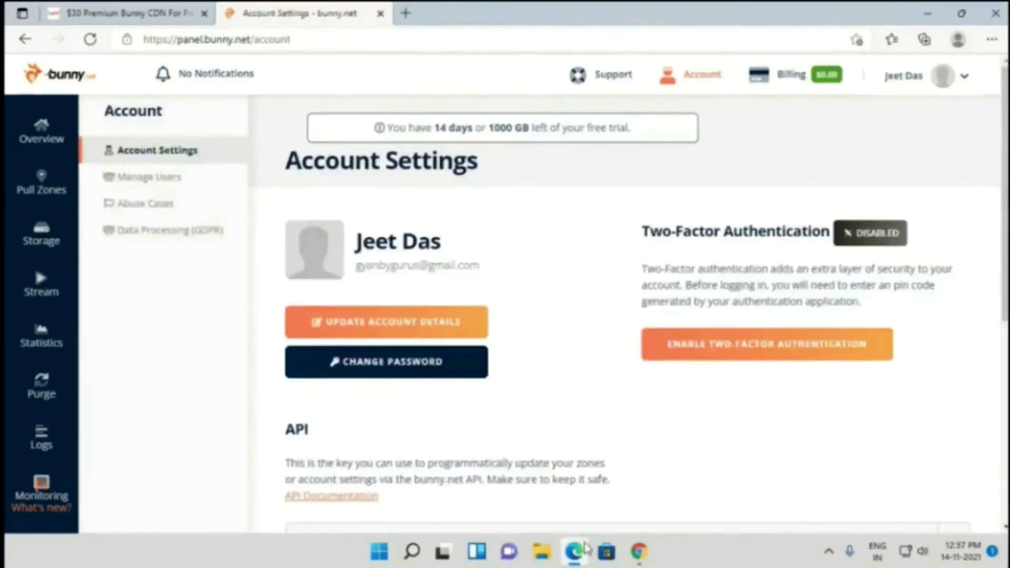
scroll(619, 484, "down", 3)
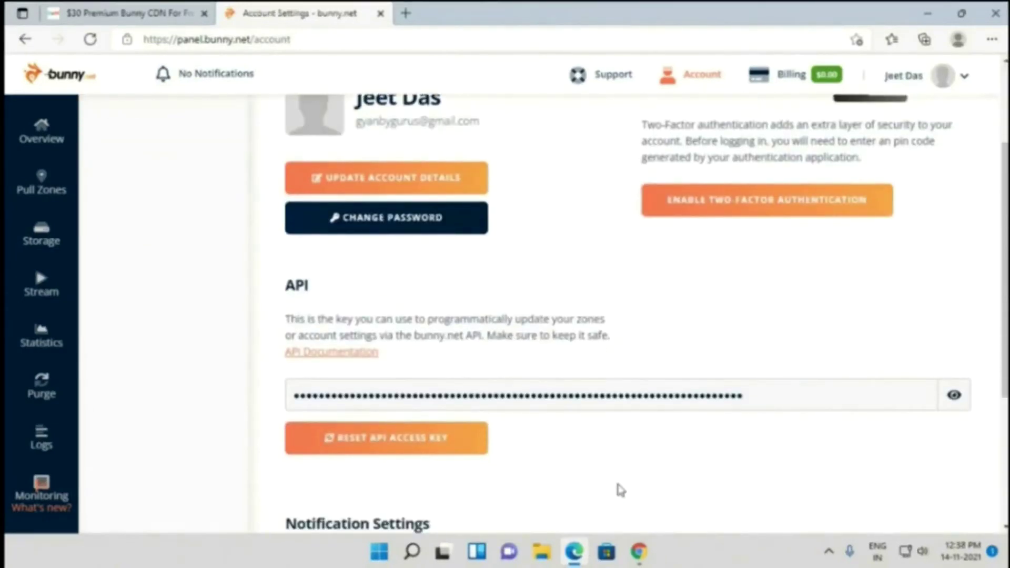
scroll(621, 490, "down", 4)
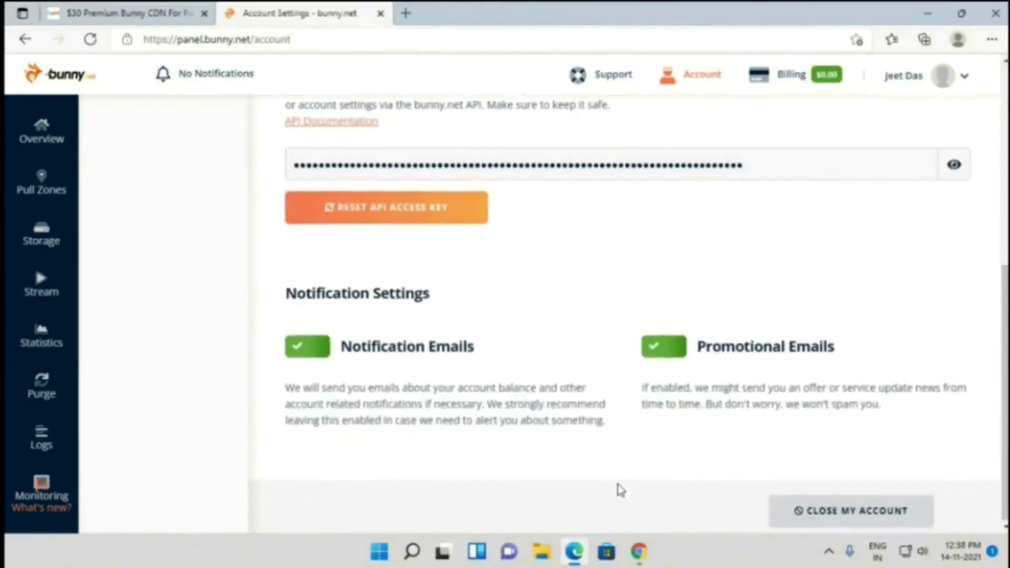
scroll(621, 490, "up", 6)
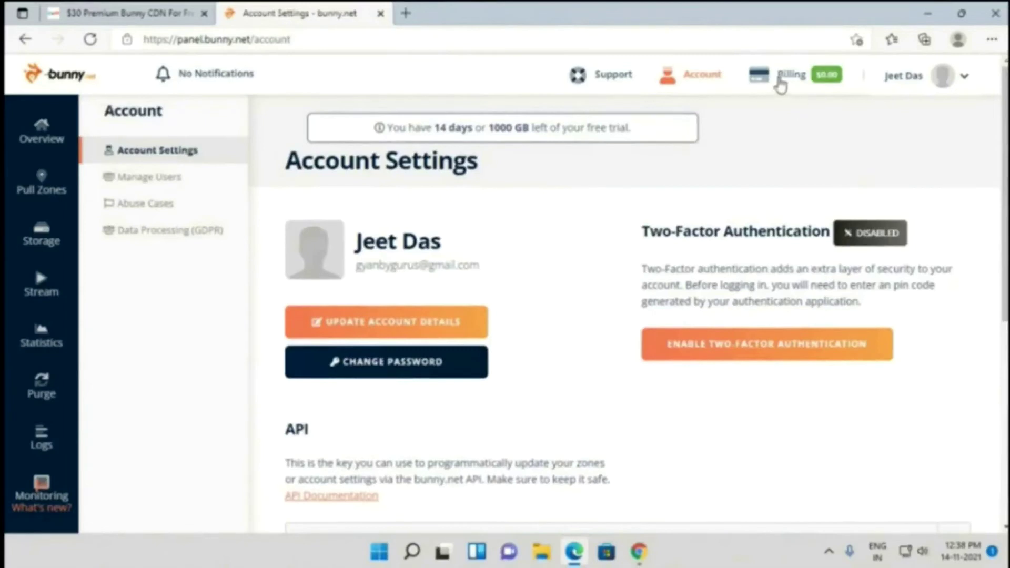
Step: From Billing, paste and apply the $5 promo code, then dismiss the success message
left_click(784, 75)
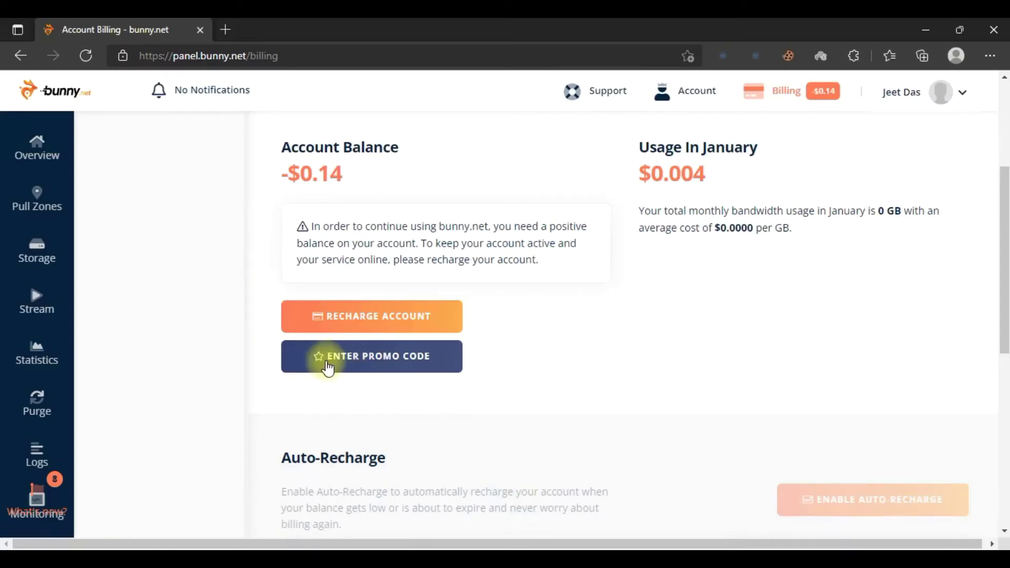
left_click(327, 362)
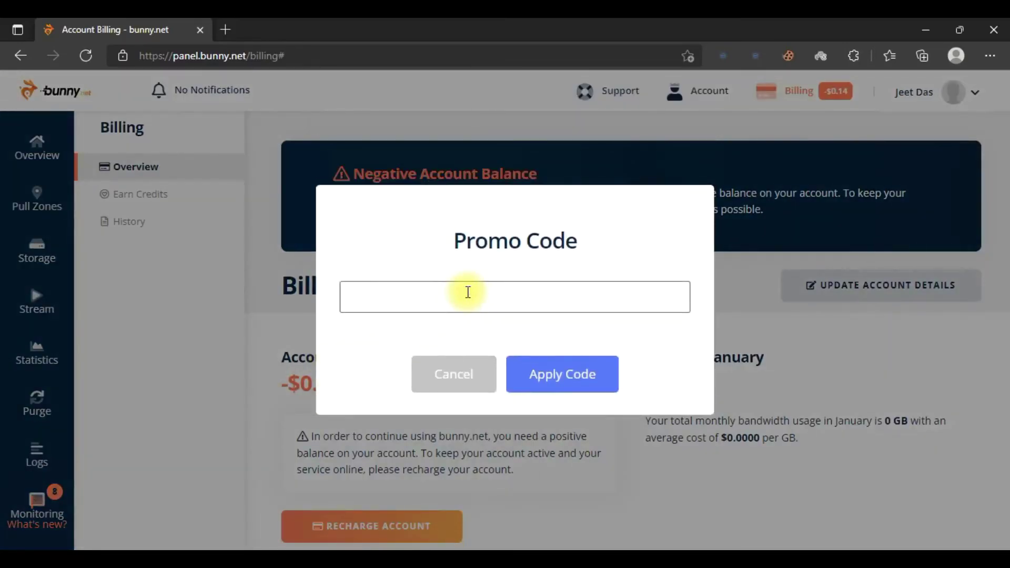
type("BSTREVIEW")
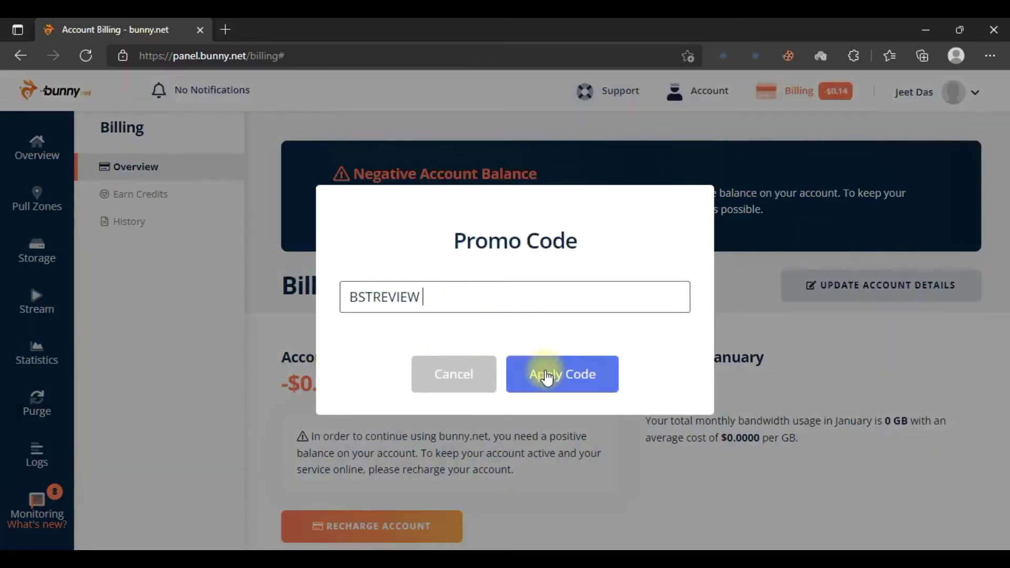
left_click_drag(453, 289, 349, 293)
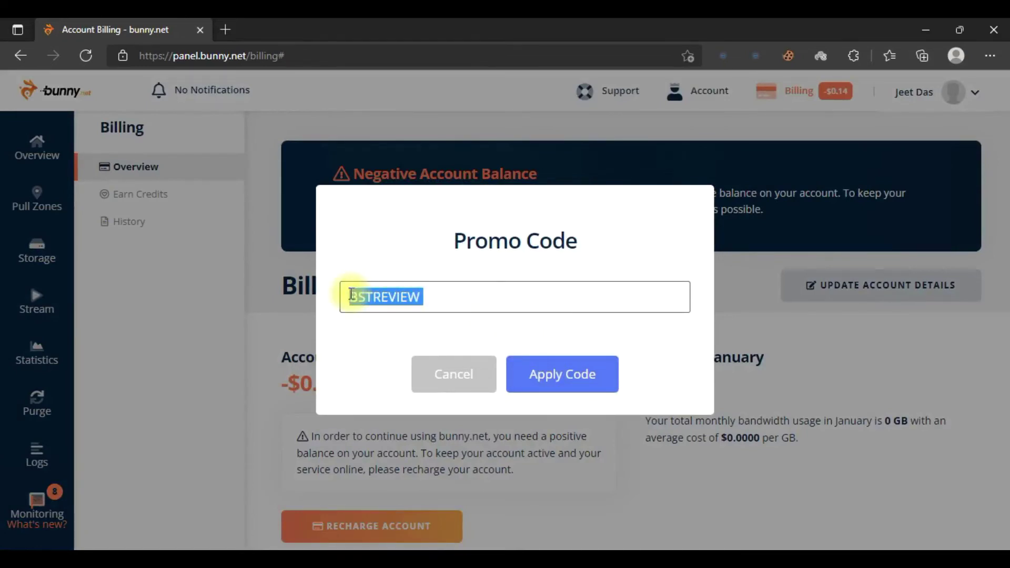
left_click(446, 292)
left_click(560, 379)
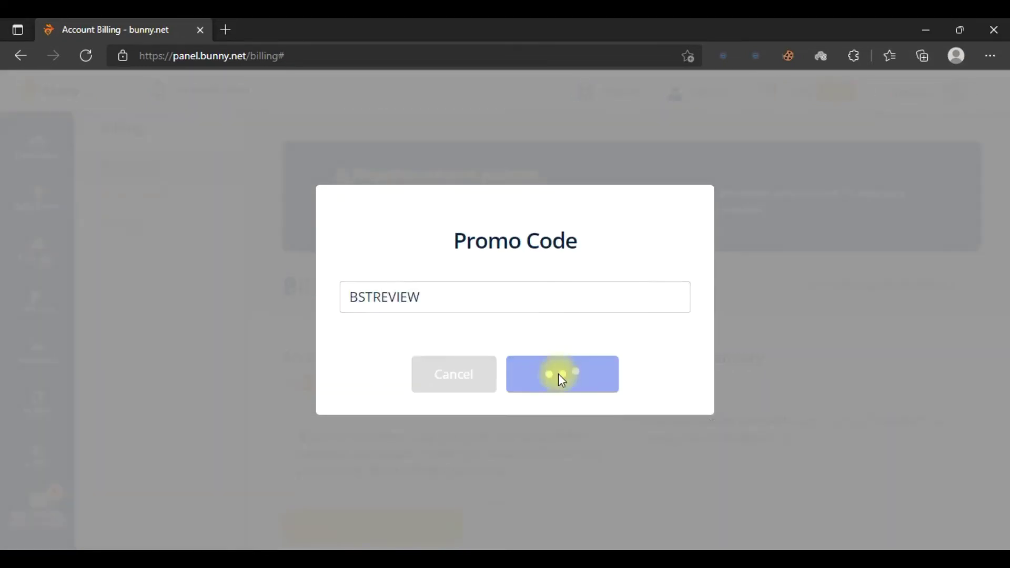
left_click(510, 406)
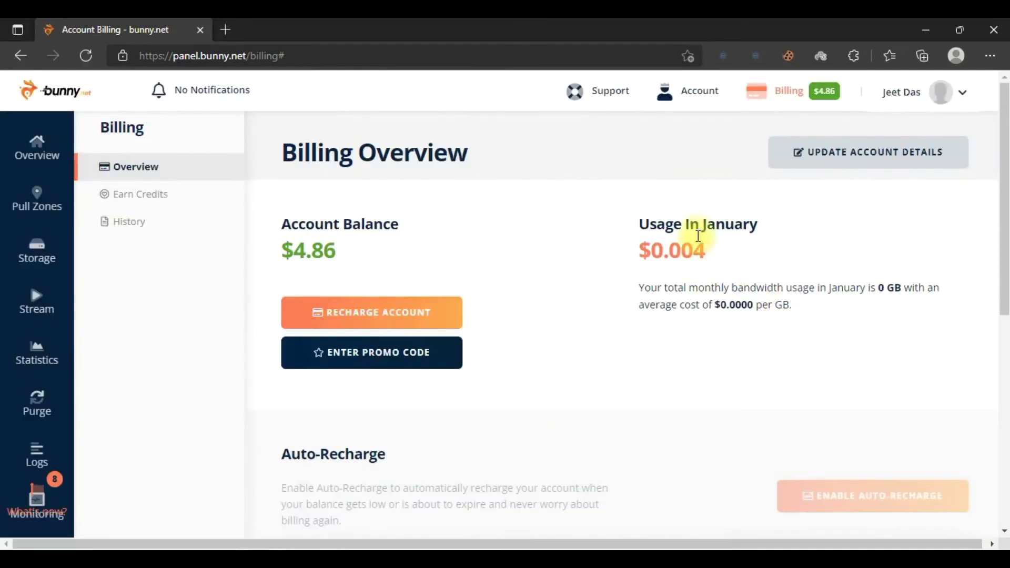
left_click(326, 257)
double_click(327, 256)
left_click(293, 256)
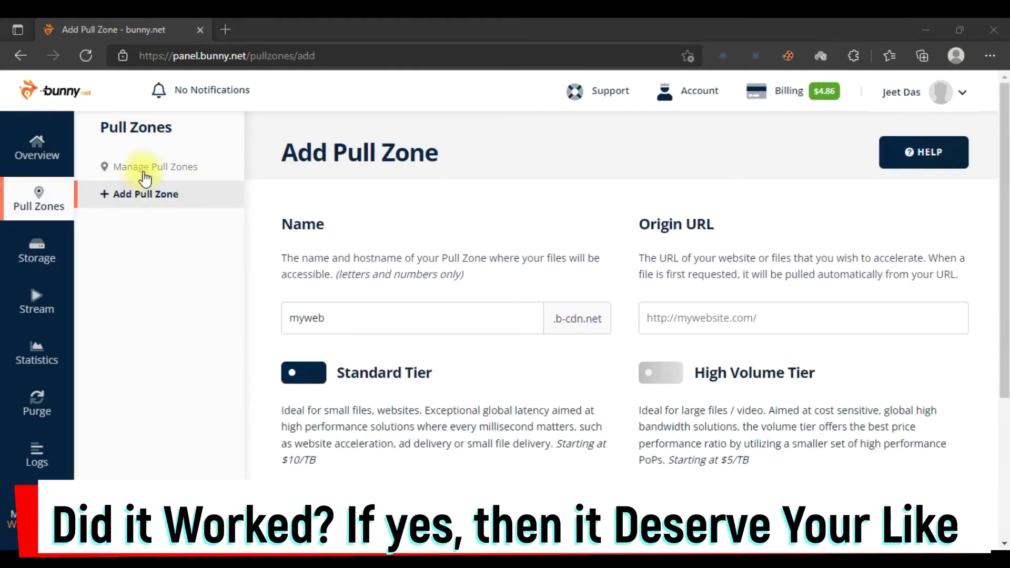
left_click(344, 320)
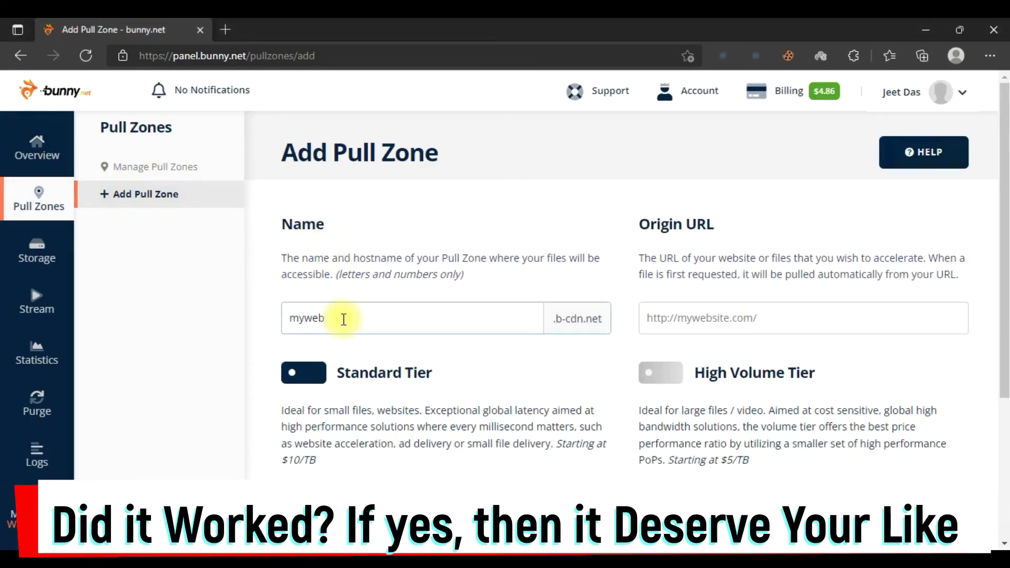
type("site")
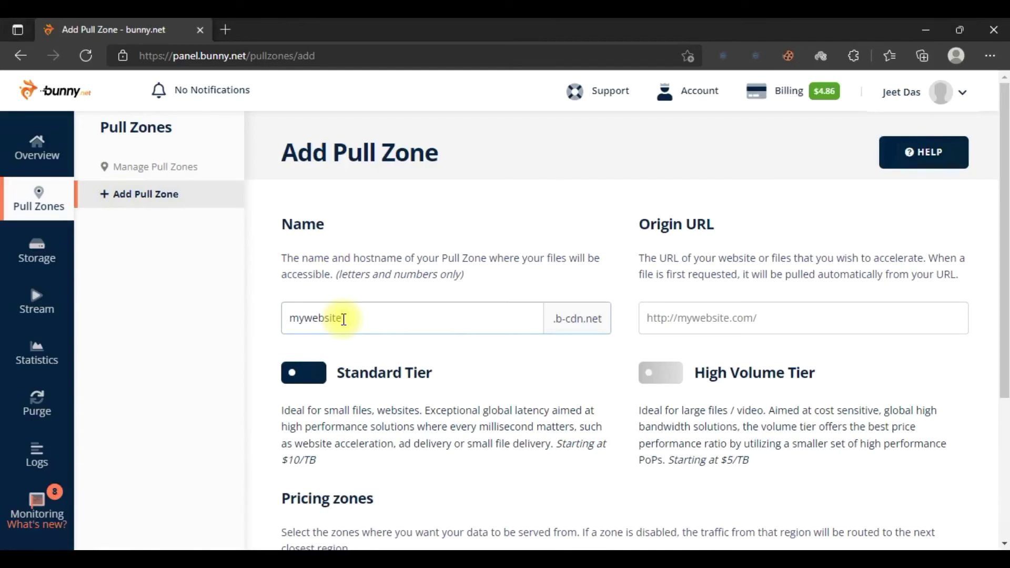
left_click(807, 325)
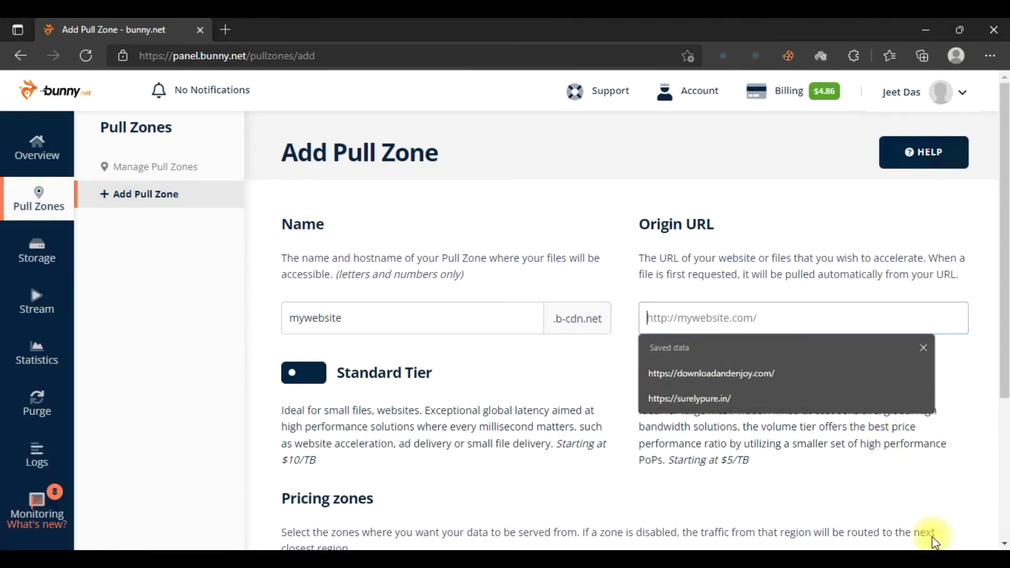
left_click(761, 315)
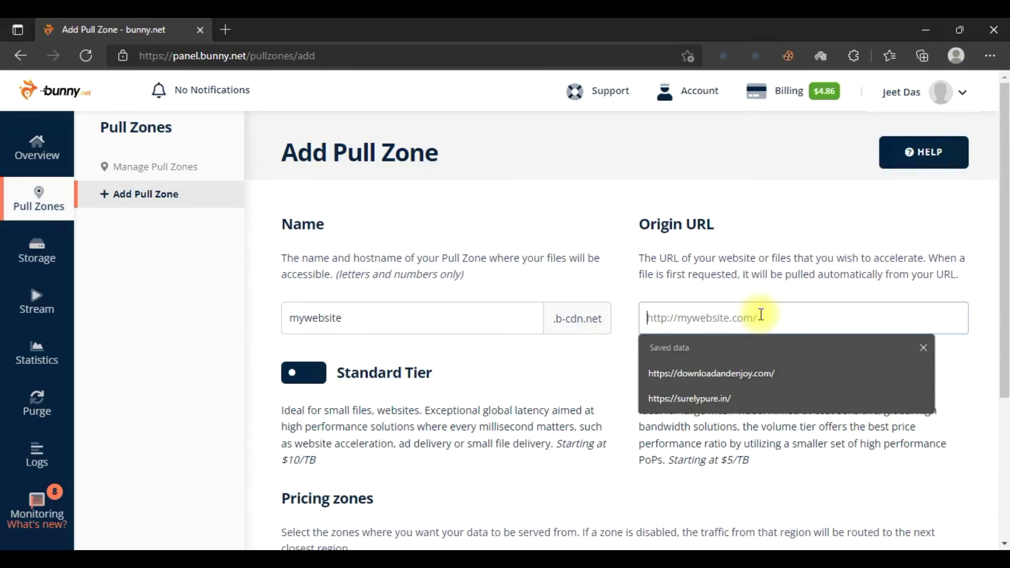
type("https://gplsoft.net/")
Step: Keep the Europe & North America pricing zone enabled and submit the pull zone
scroll(722, 315, "down", 4)
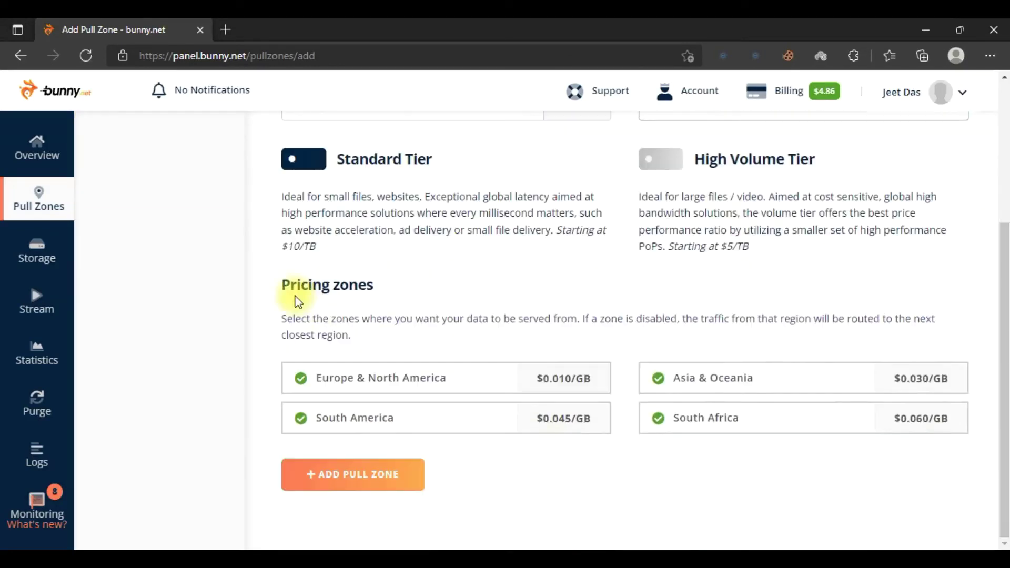
left_click_drag(284, 280, 373, 285)
left_click(374, 338)
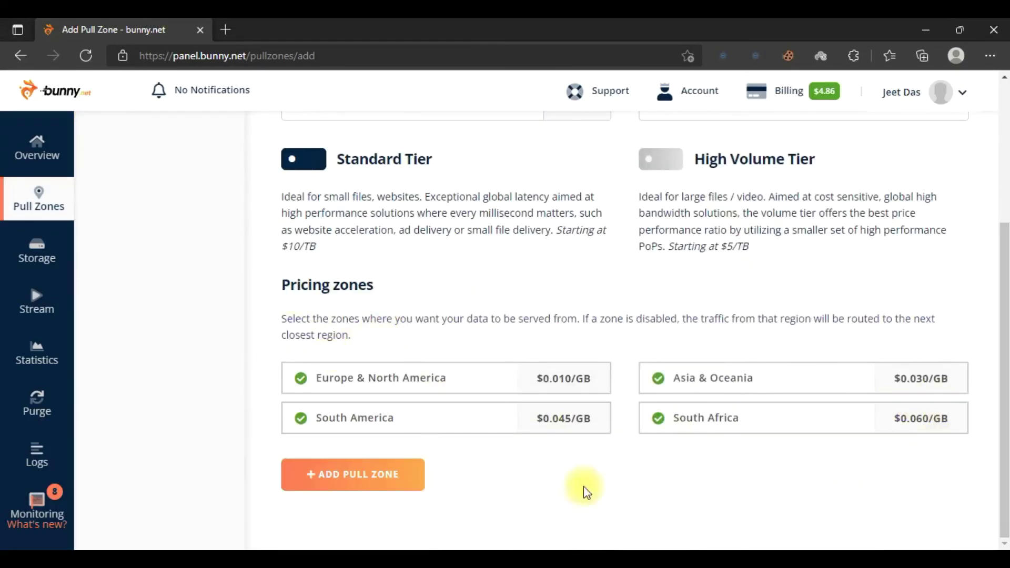
left_click(499, 376)
left_click(494, 378)
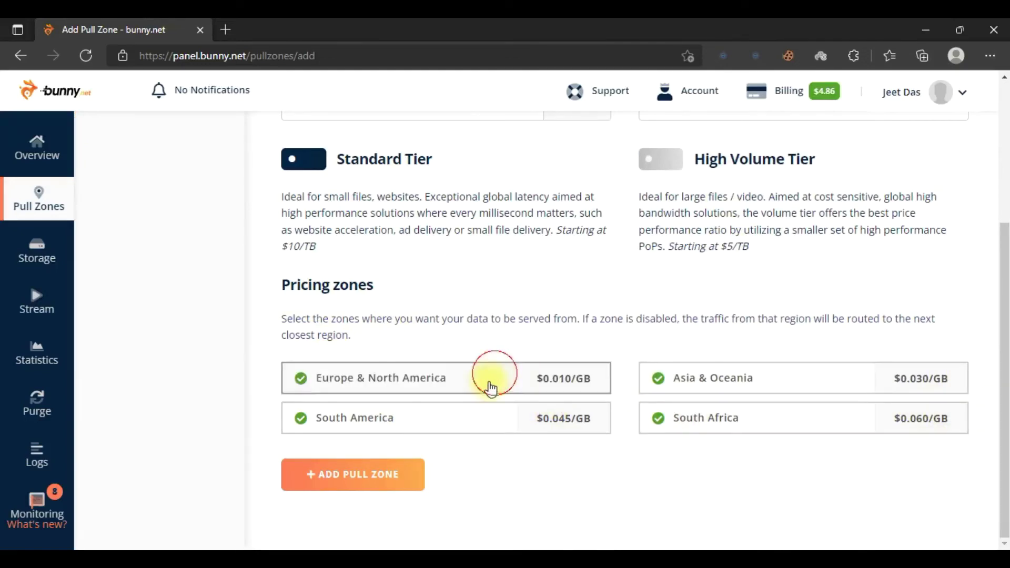
left_click(397, 480)
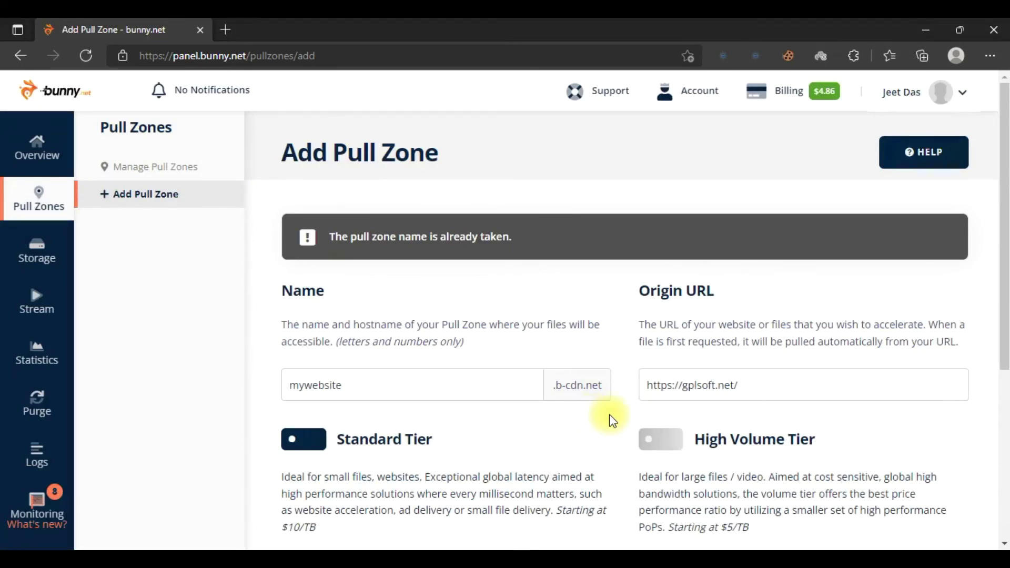
Step: After the name-taken error, rename it mywebsite525987455 and create the pull zone
left_click(20, 56)
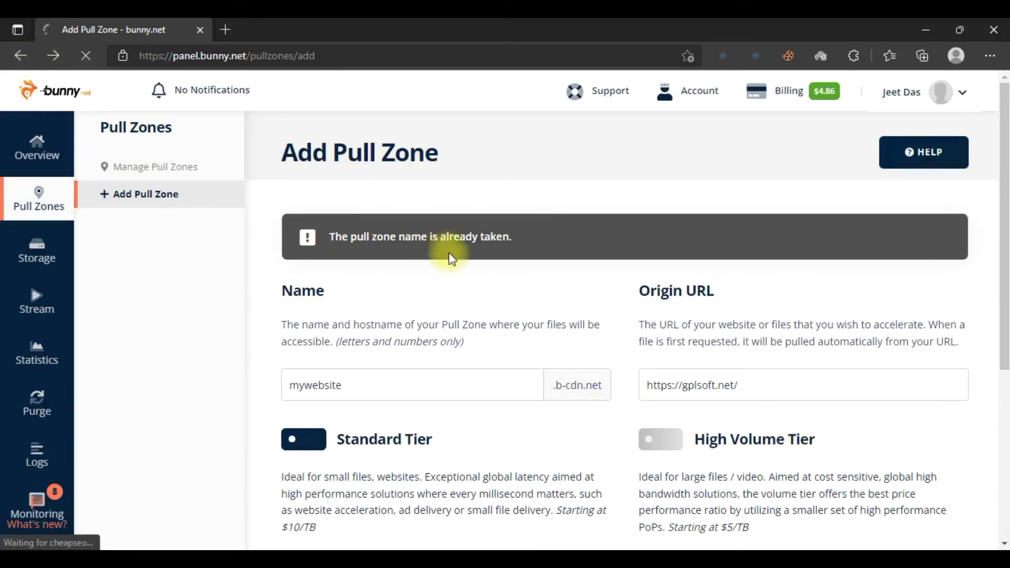
scroll(446, 268, "down", 5)
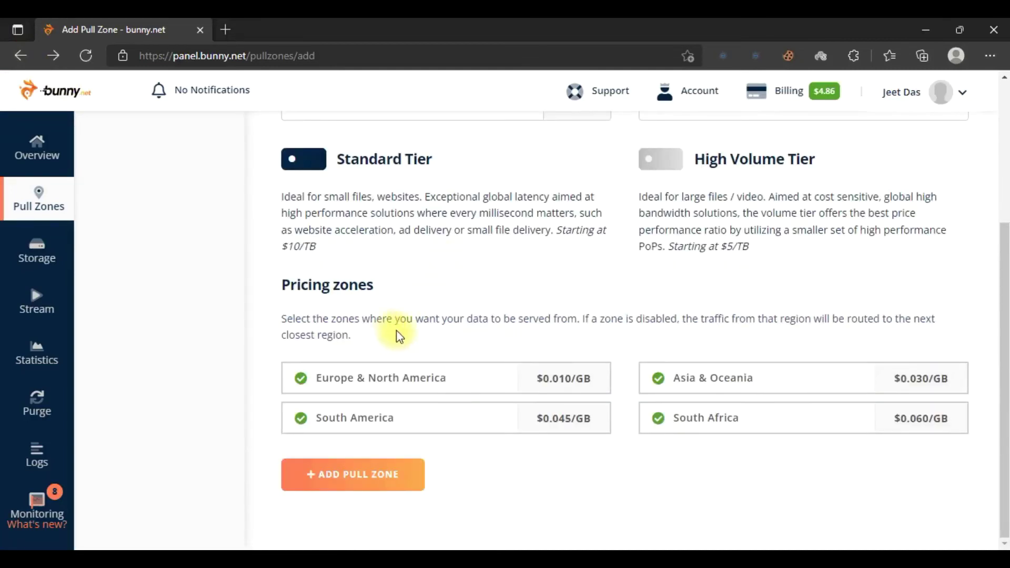
left_click(372, 316)
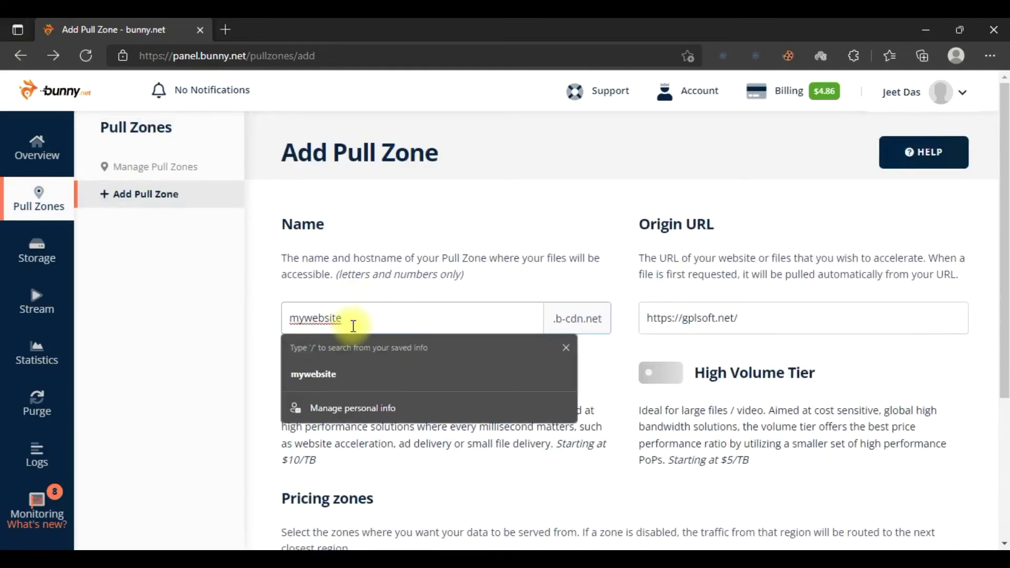
type("525987455")
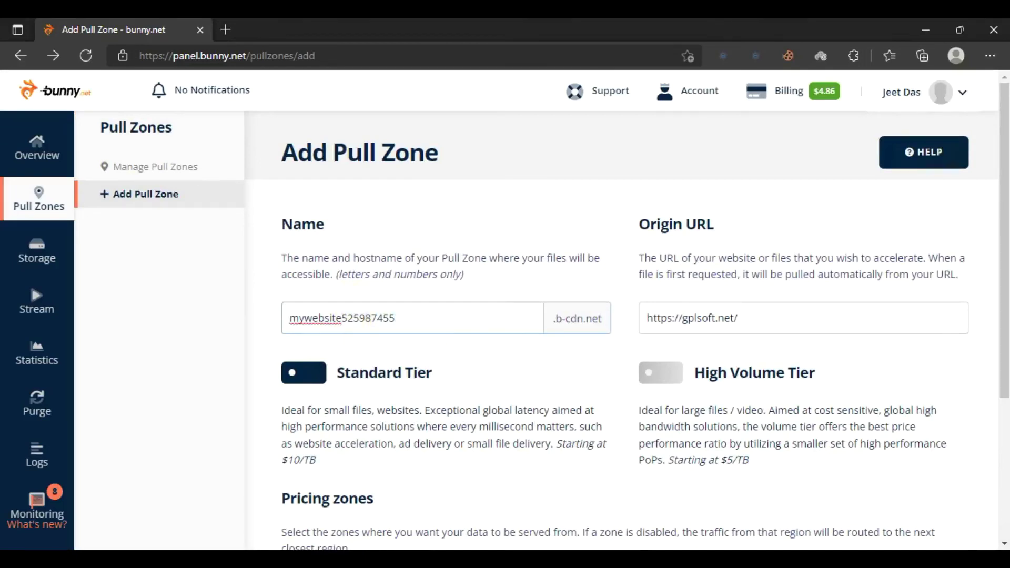
scroll(713, 413, "down", 4)
left_click(352, 483)
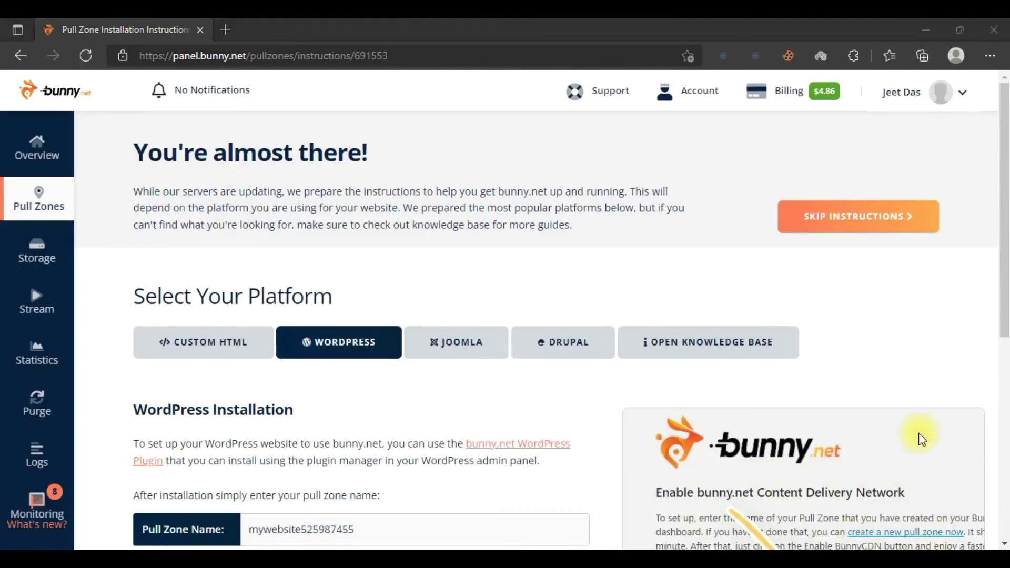
Step: Skip the platform setup instructions and copy the pull zone hostname mywebsite525987455.b-cdn.net
left_click(879, 221)
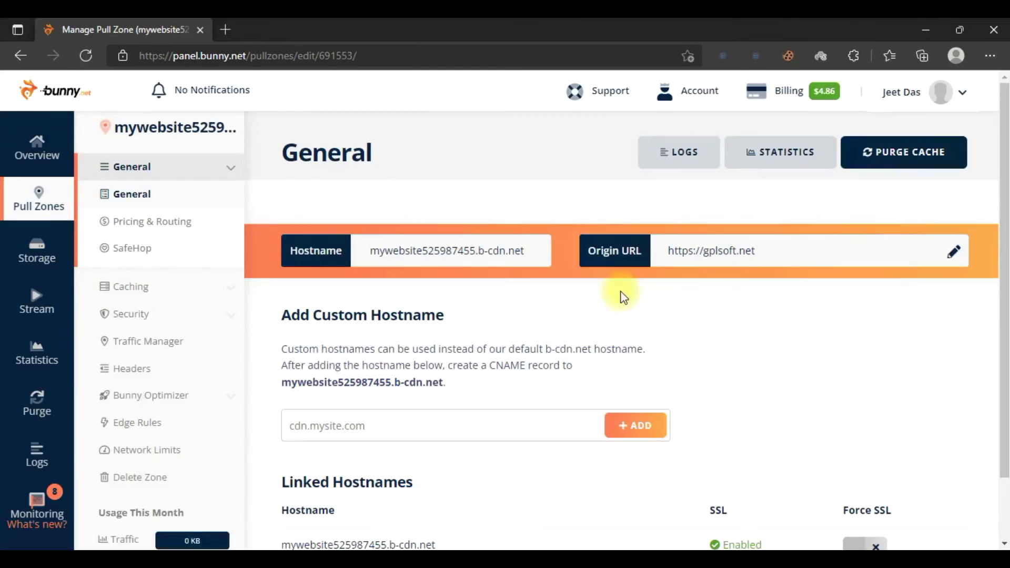
left_click_drag(373, 248, 473, 250)
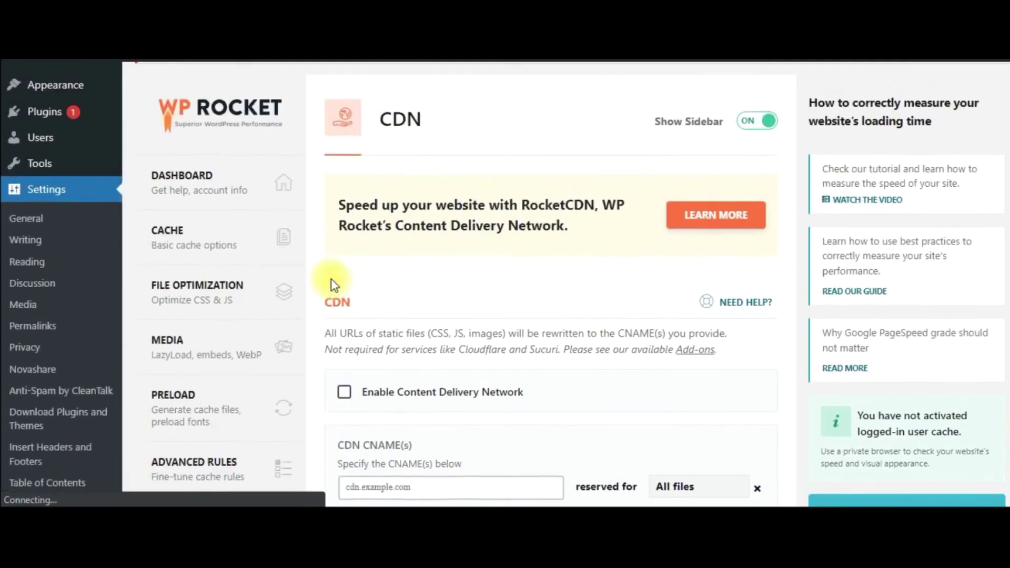
scroll(330, 279, "up", 3)
scroll(361, 248, "down", 4)
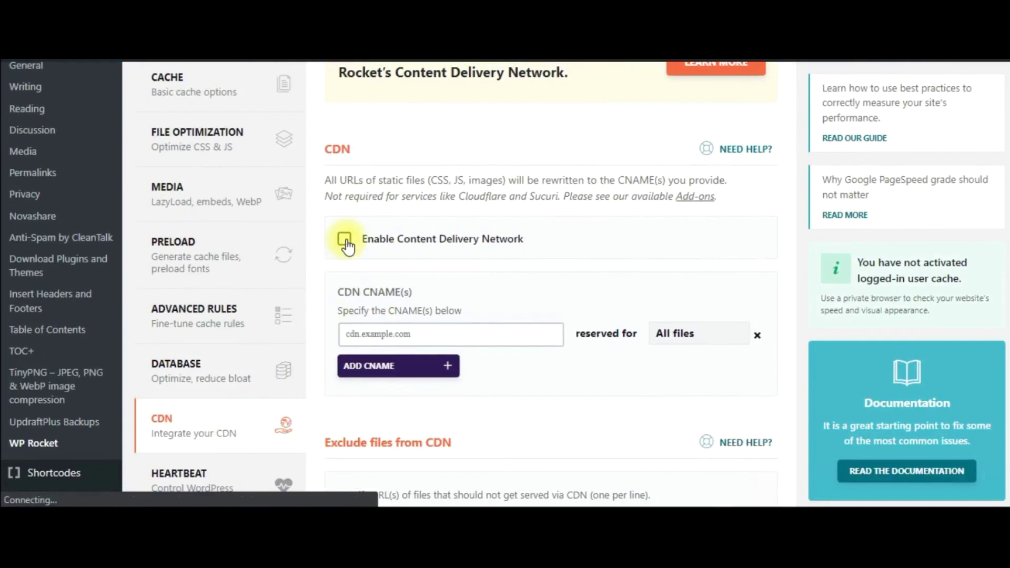
Step: Enable WP Rocket's Content Delivery Network and paste mywebsite525987455.b-cdn.net as the CDN CNAME
left_click(346, 240)
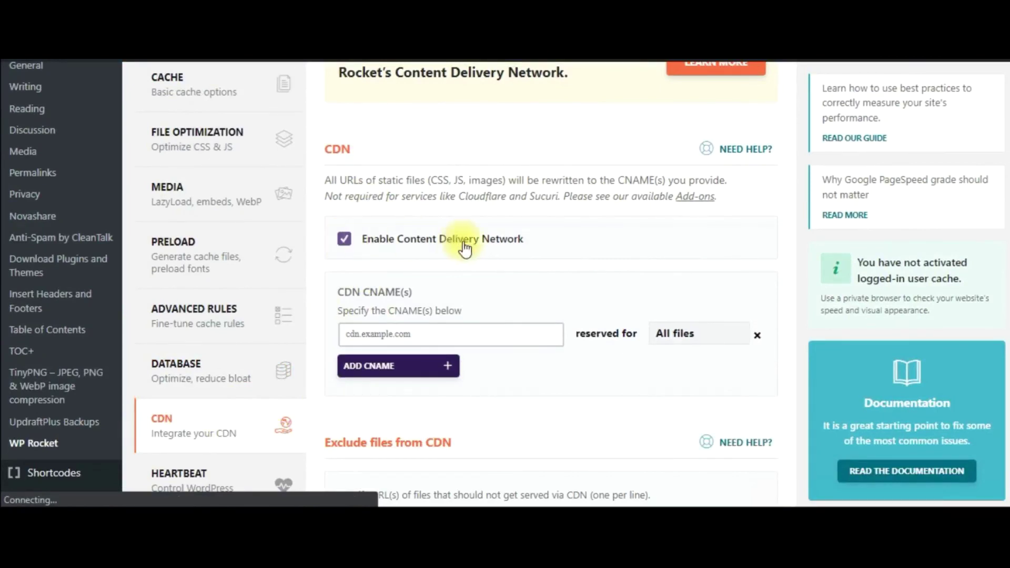
left_click(442, 332)
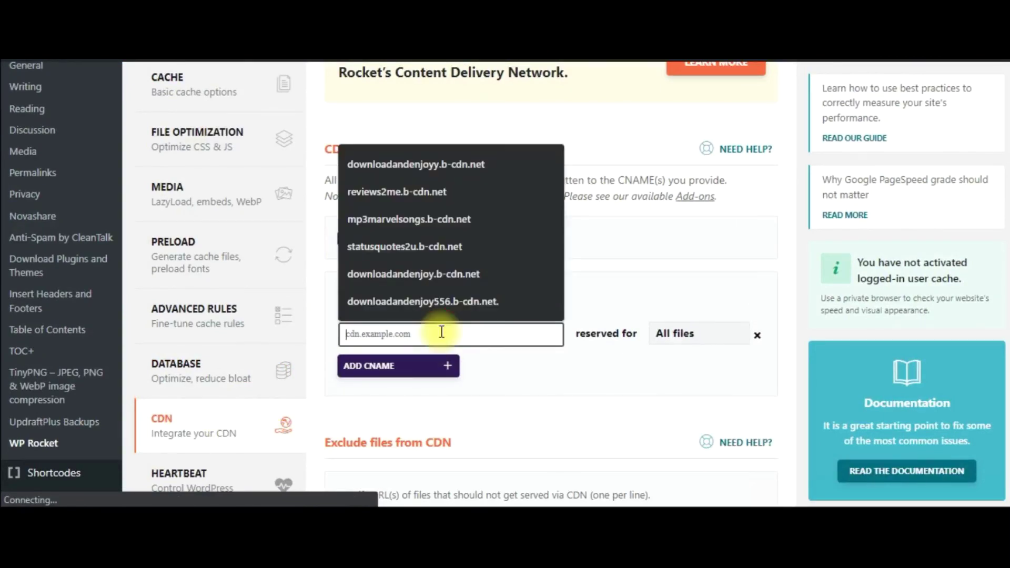
type("mywebsite525987455.b-cdn.net")
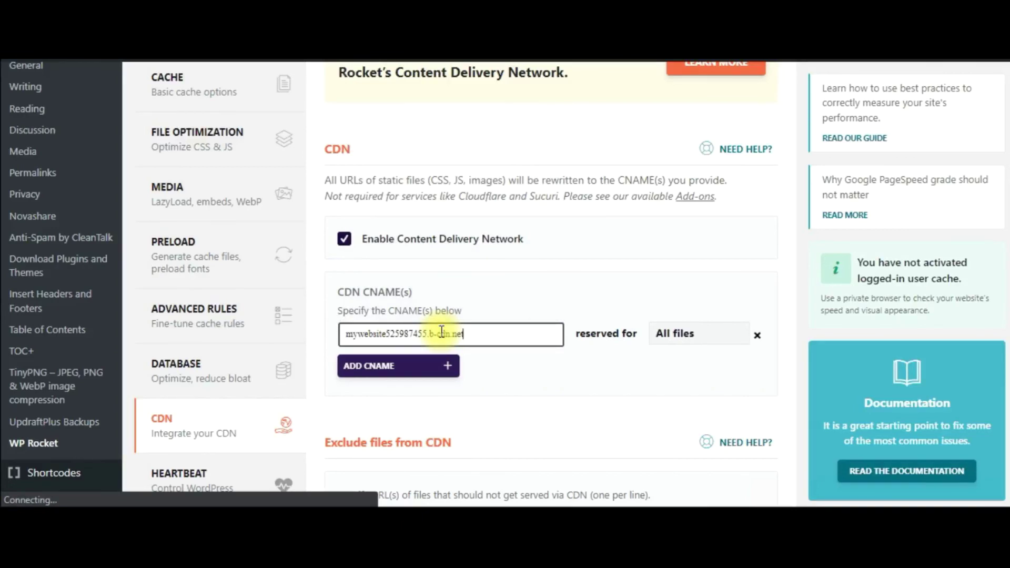
scroll(473, 329, "down", 6)
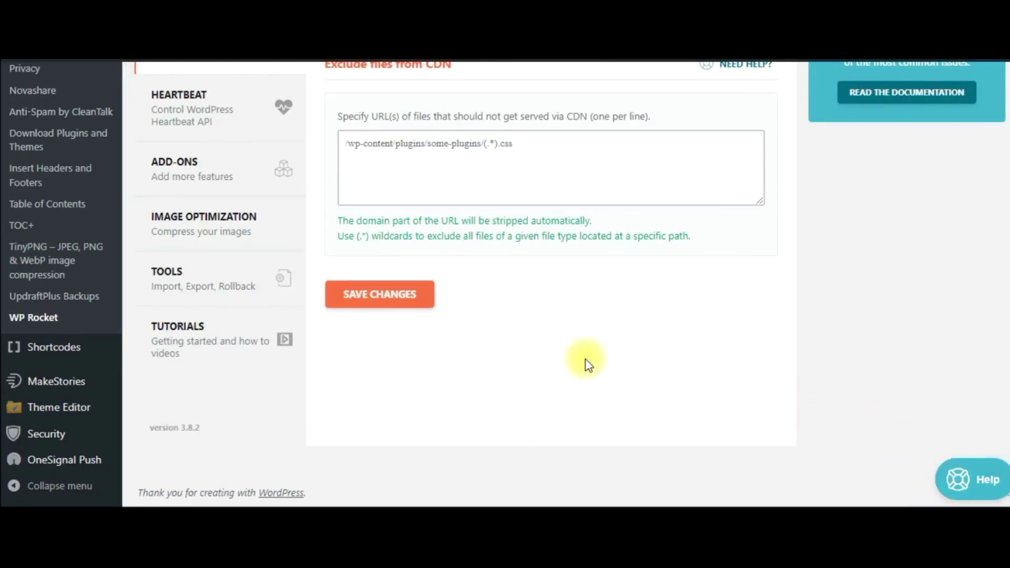
scroll(421, 358, "up", 6)
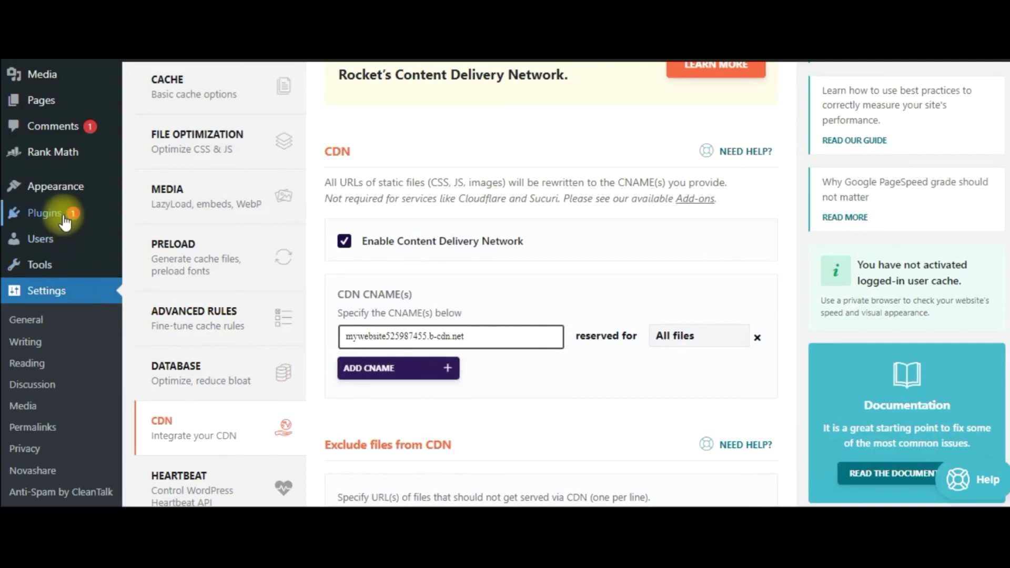
Step: Search the WordPress plugin directory for the bunny.net plugin, typing 'bu'
left_click(181, 236)
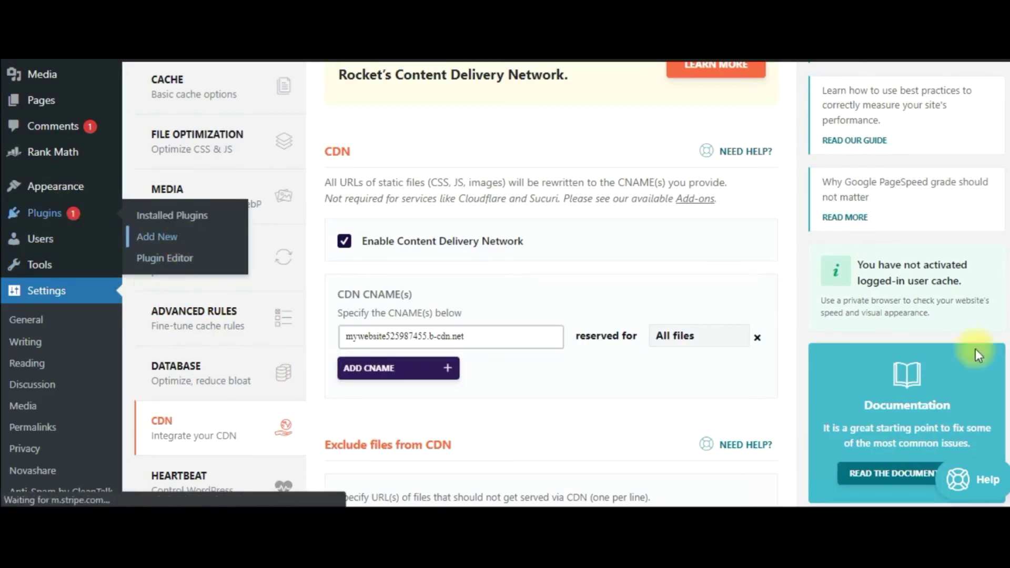
left_click(840, 229)
type("bu")
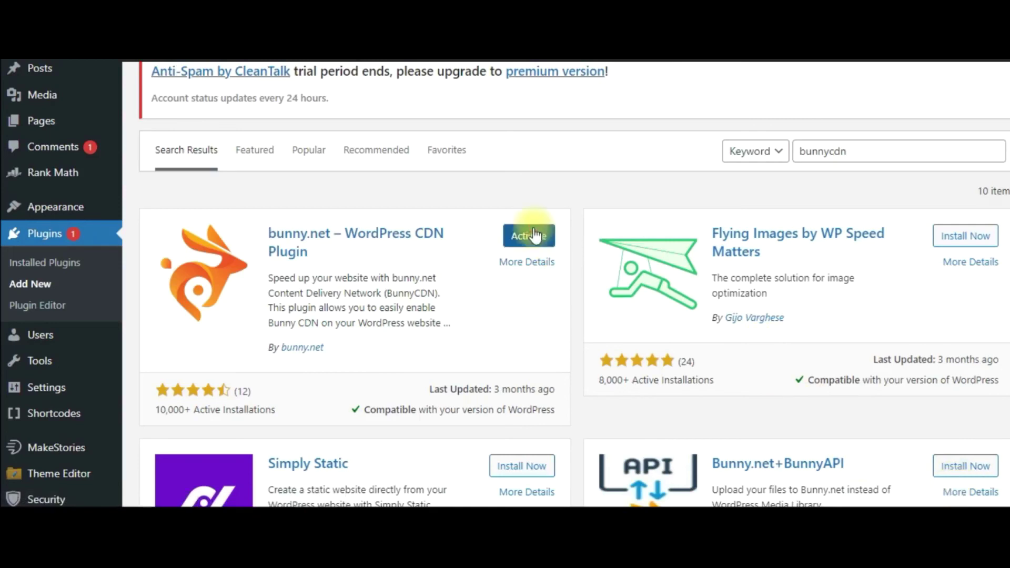
Step: Activate the bunny.net plugin and enter mywebsite525987455.b-cdn.net as its Pull Zone Name
left_click(535, 235)
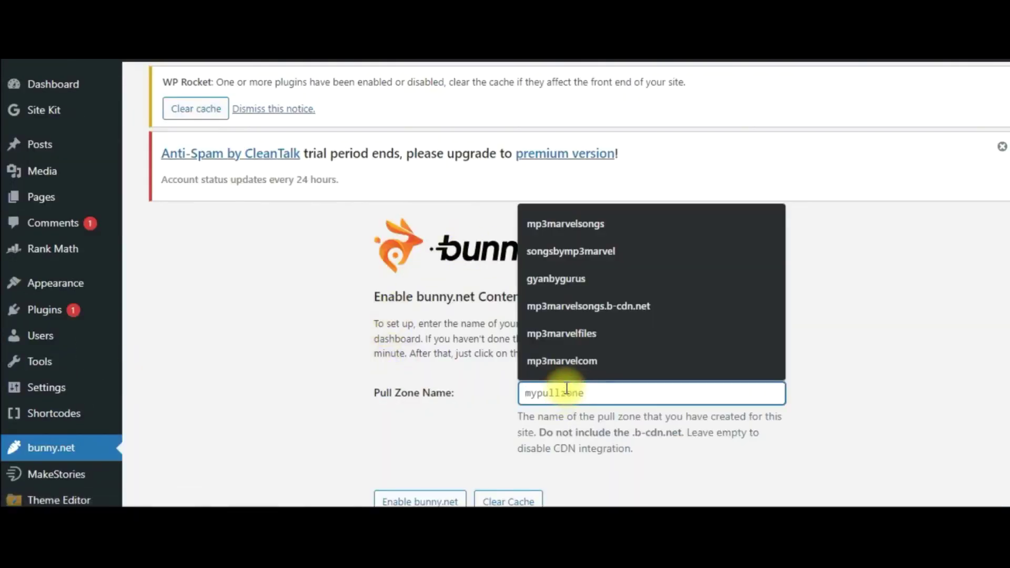
type("mywebsite525987455.b-cdn.net")
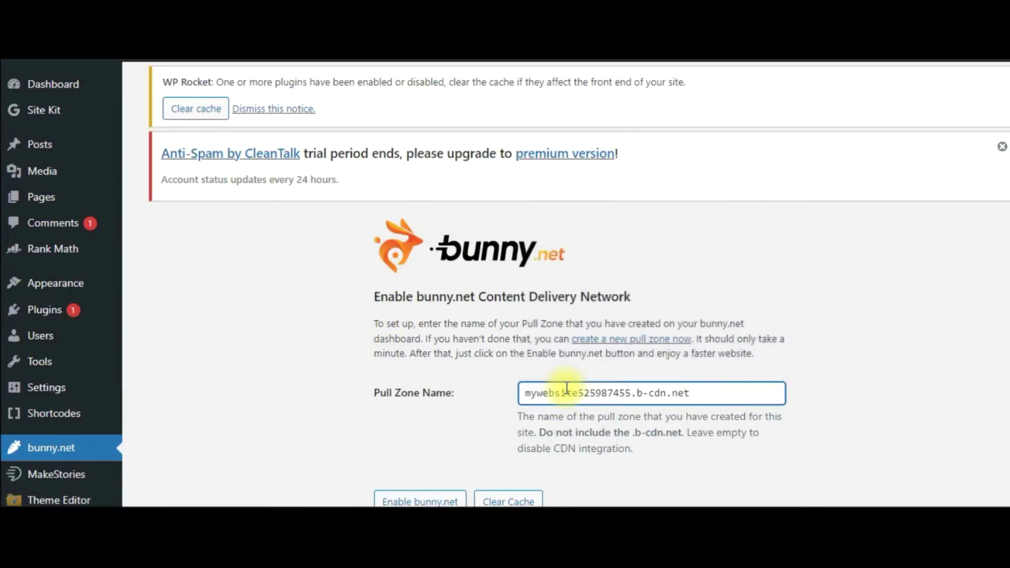
scroll(658, 453, "down", 2)
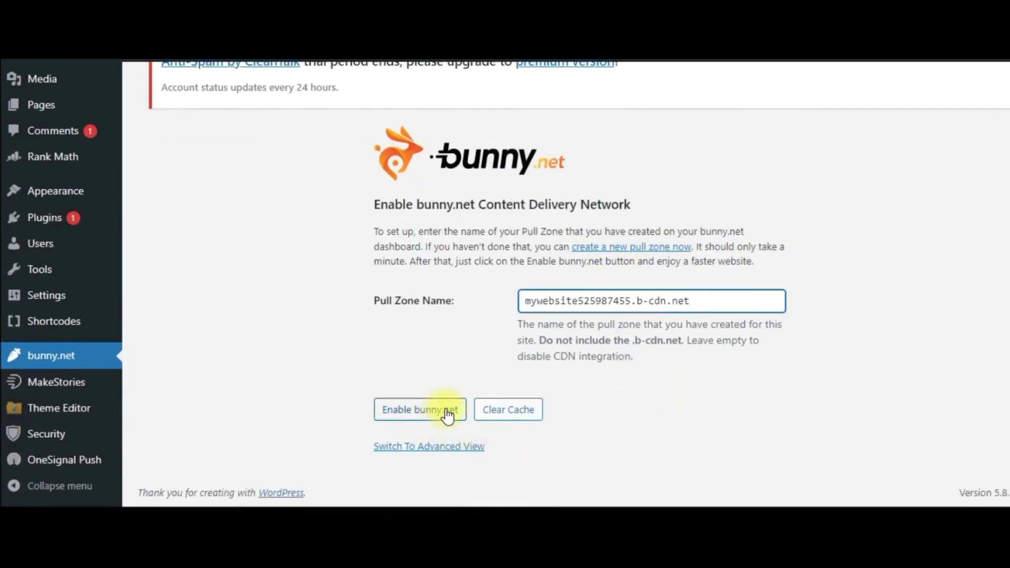